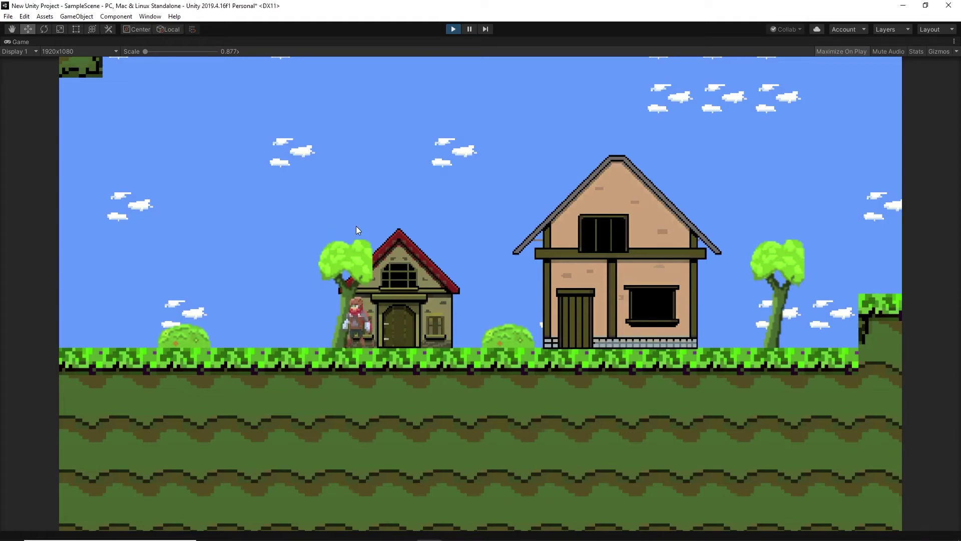
Run the player left and right across the scene, slashing with J near the large house.
key(Left)
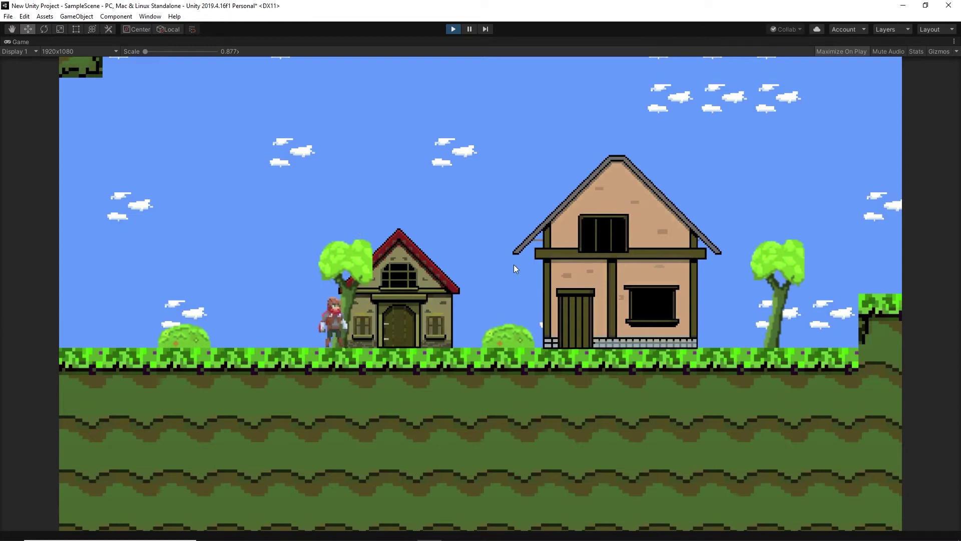
key(a)
key(d)
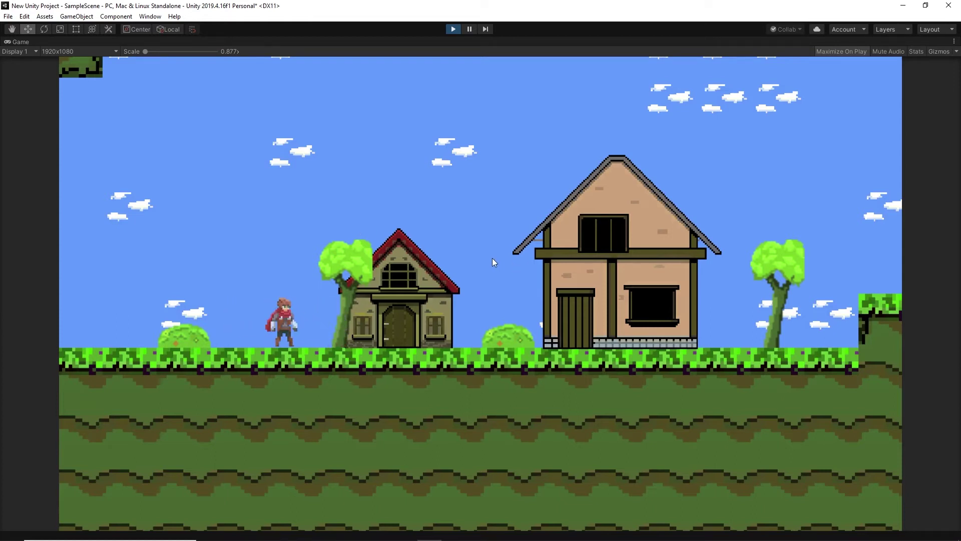
key(d)
key(a)
key(d)
key(j)
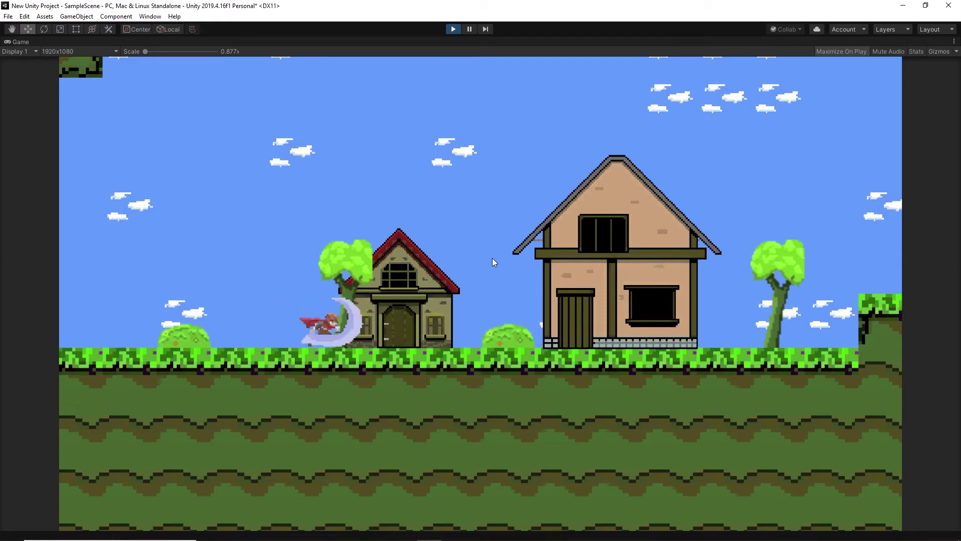
key(a)
key(j)
key(d)
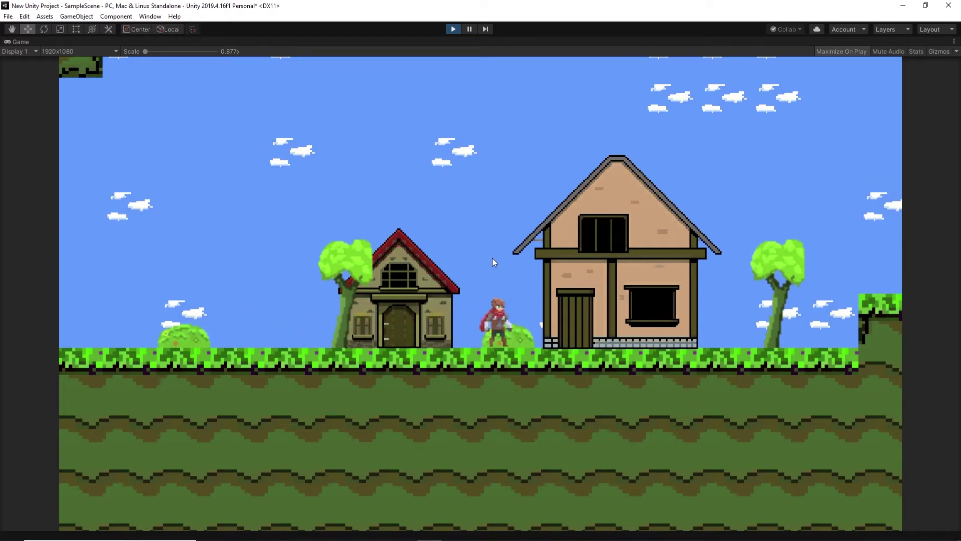
key(j)
key(a)
key(d)
Jump repeatedly while running left and right, landing beside the house, then stop play mode.
key(space)
key(a)
key(space)
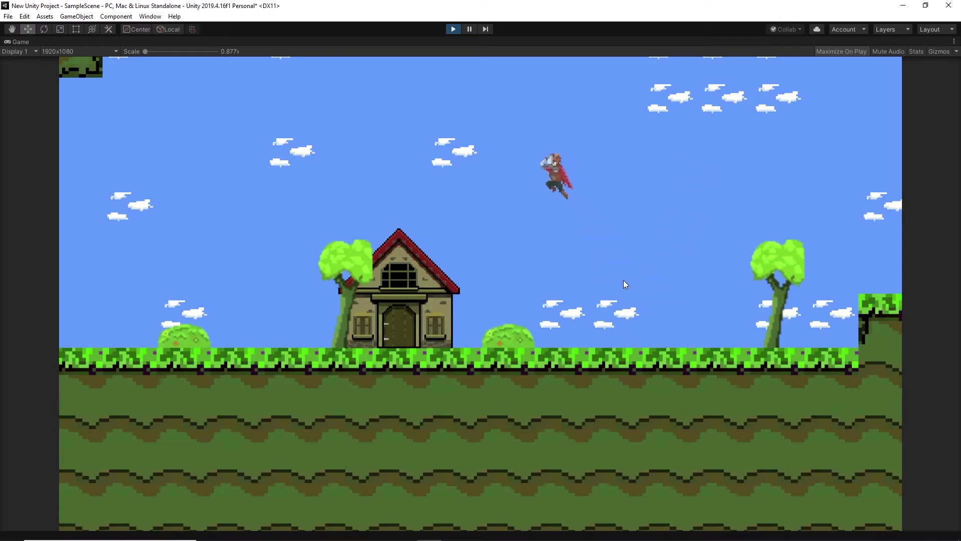
key(space)
key(d)
key(space)
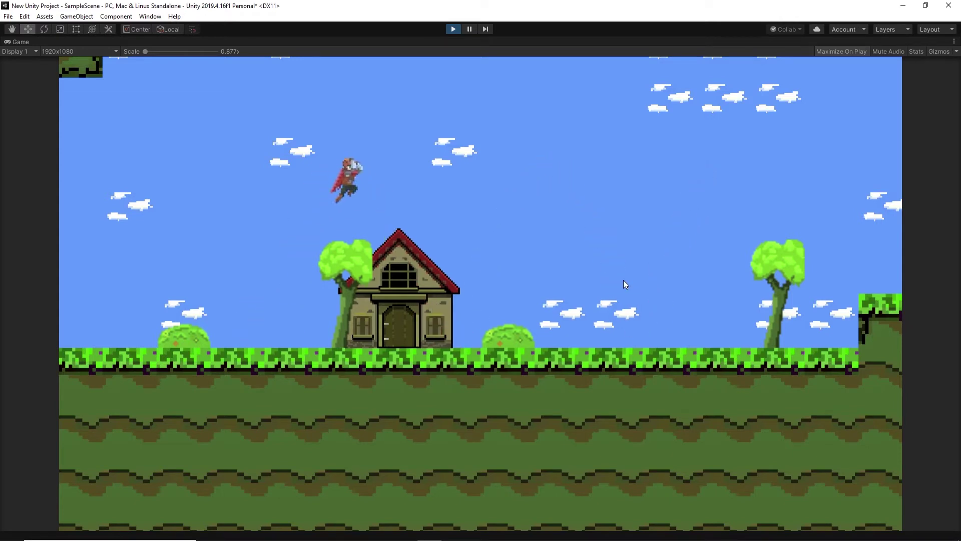
key(space)
key(a)
key(space)
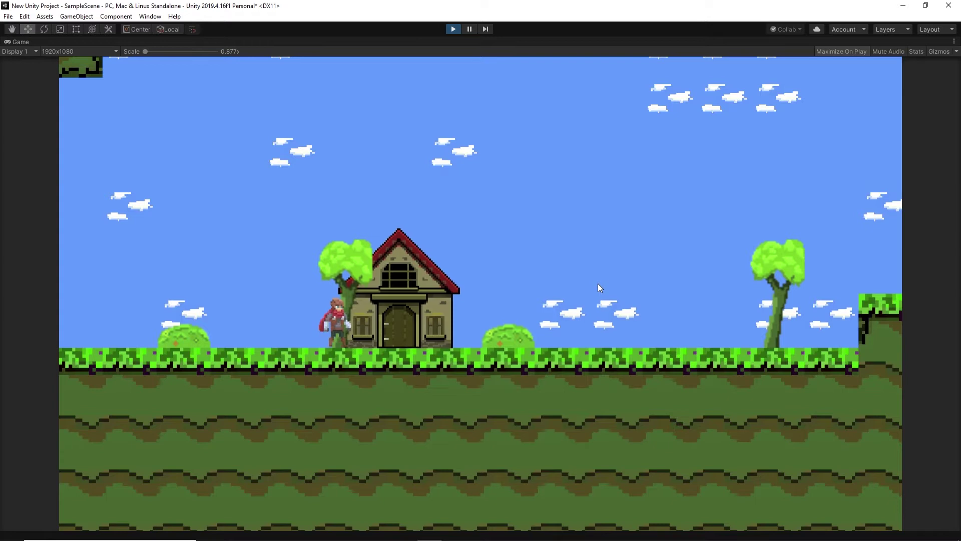
key(ctrl+p)
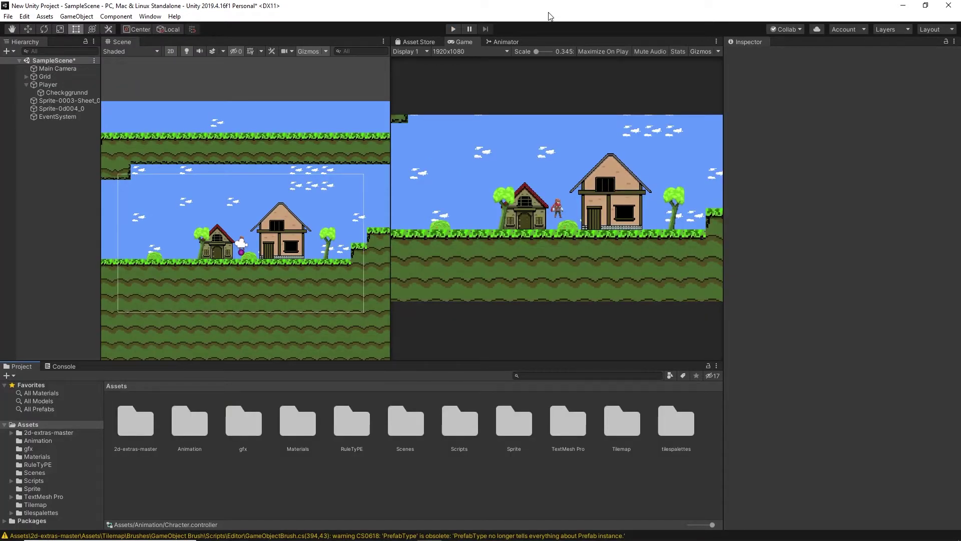
key(ctrl+p)
key(Right)
key(space)
key(Left)
key(space)
key(Right)
key(space)
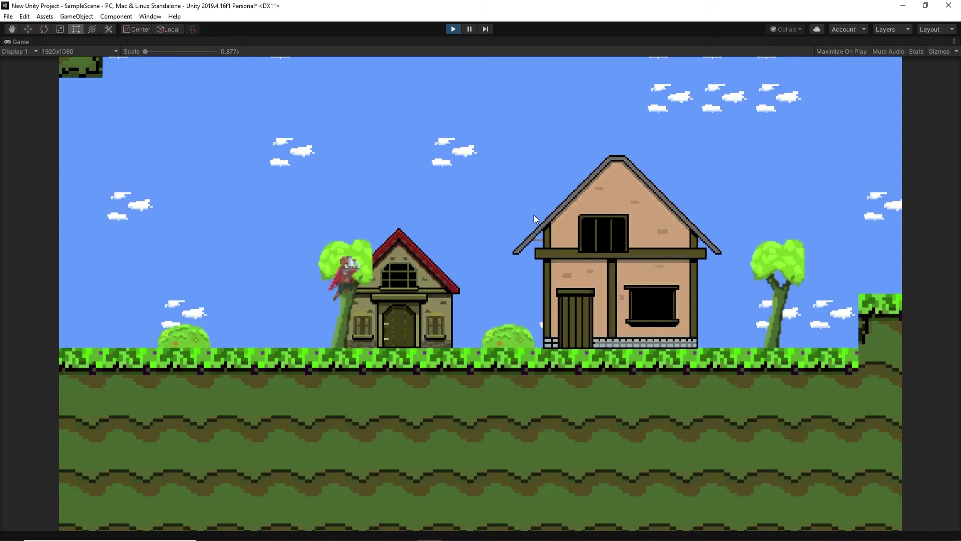
key(space)
key(Left)
key(space)
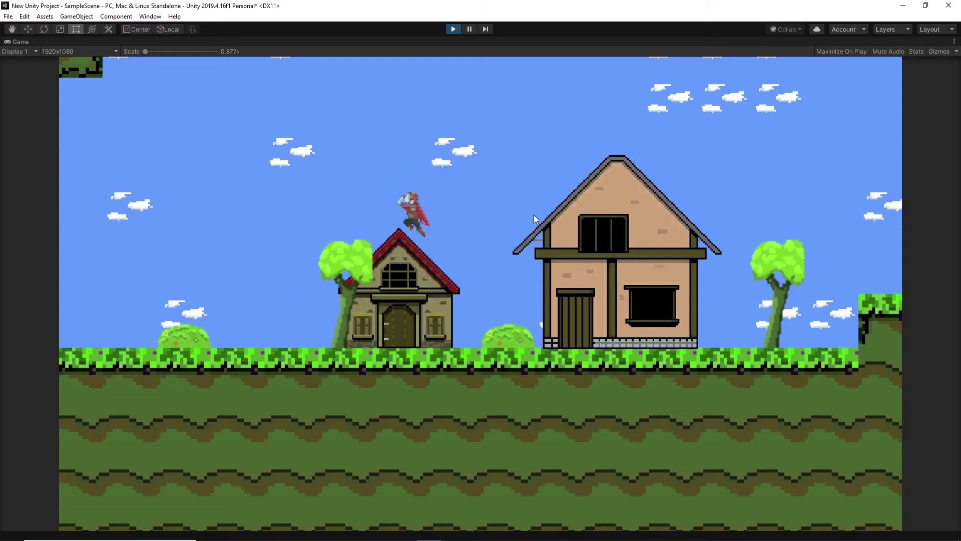
key(space)
key(Right)
key(space)
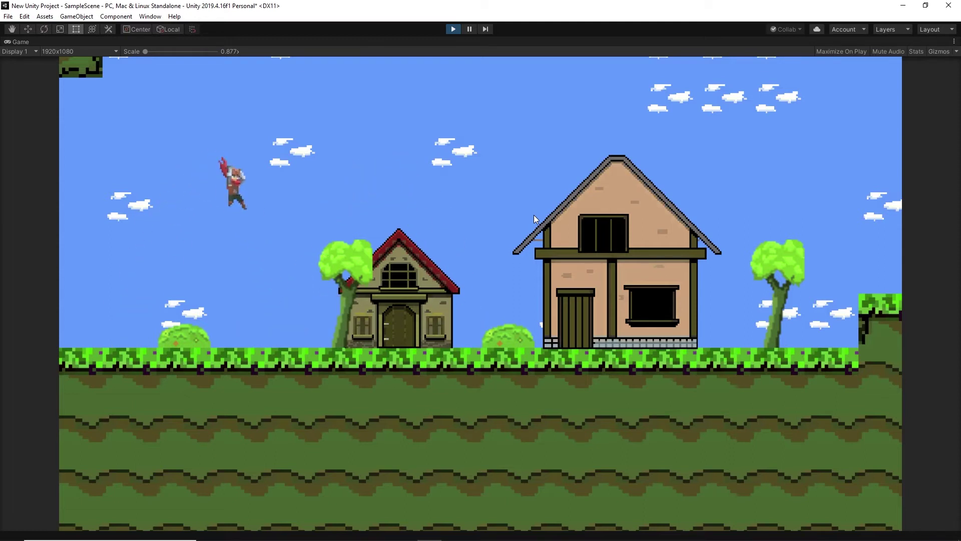
key(space)
key(Left)
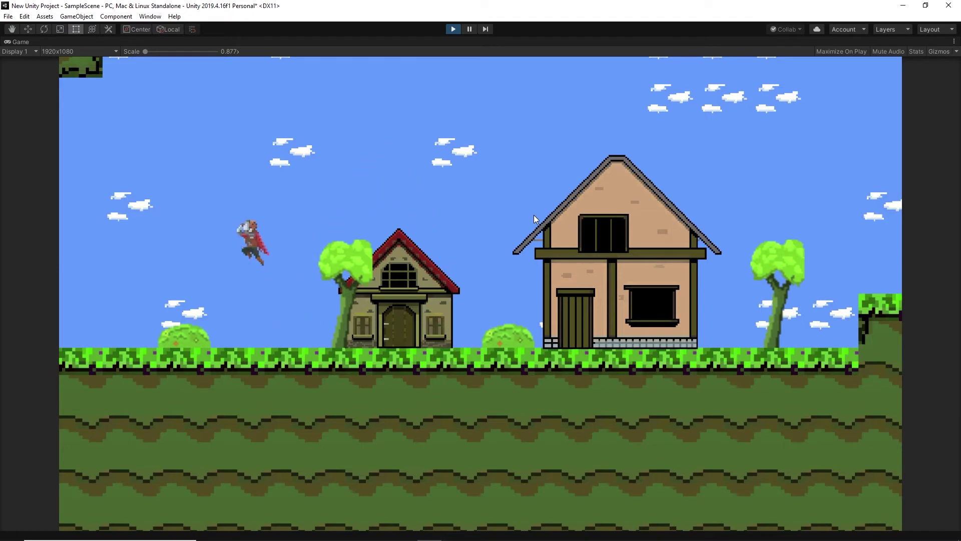
key(Right)
key(space)
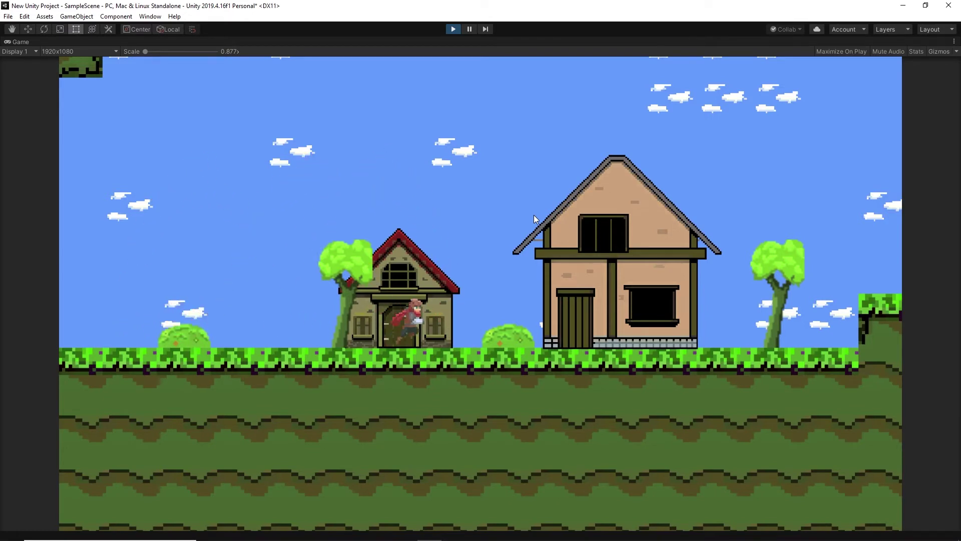
key(space)
key(Left)
key(ctrl+p)
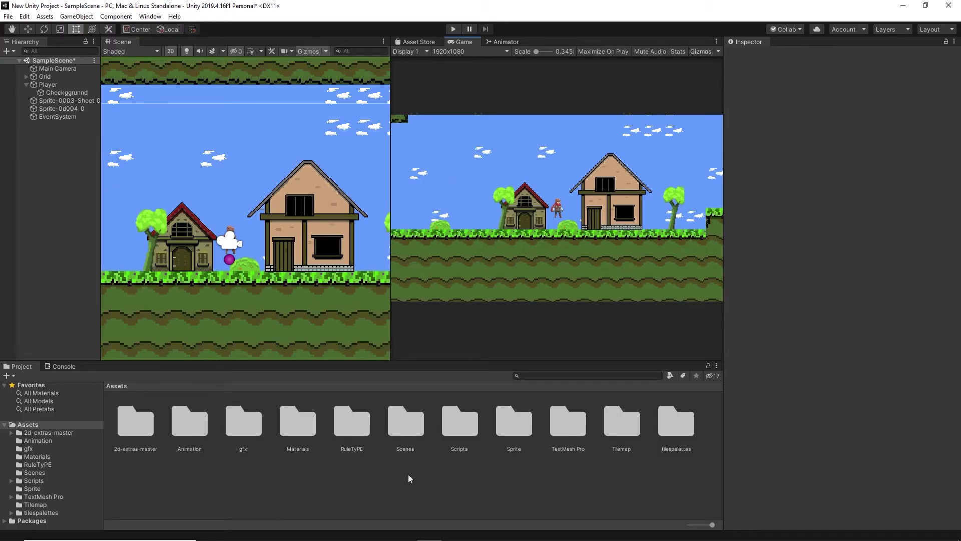
With Player selected, create a new clip named 'Attack' in the Animation folder from the Animation window.
click(48, 85)
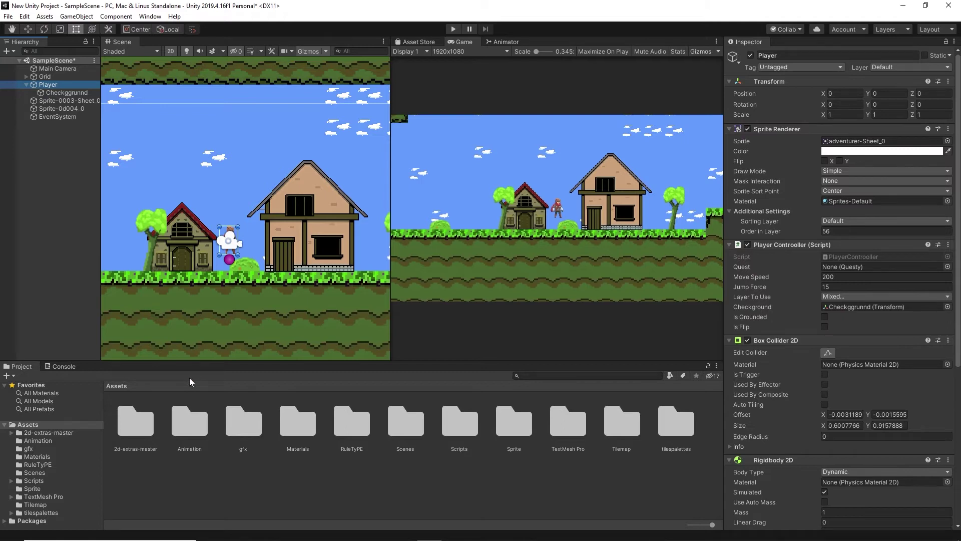
key(ctrl+6)
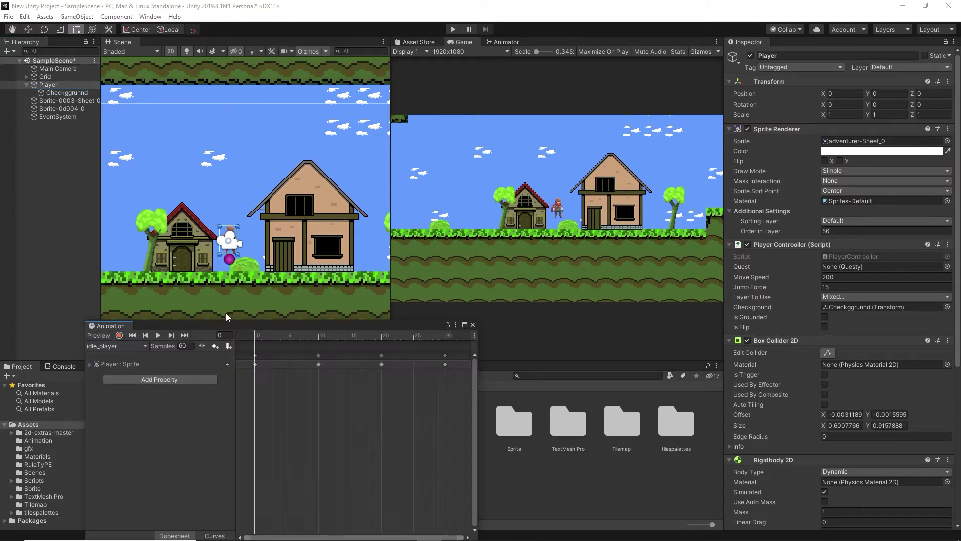
drag(226, 322, 406, 181)
click(294, 203)
click(305, 262)
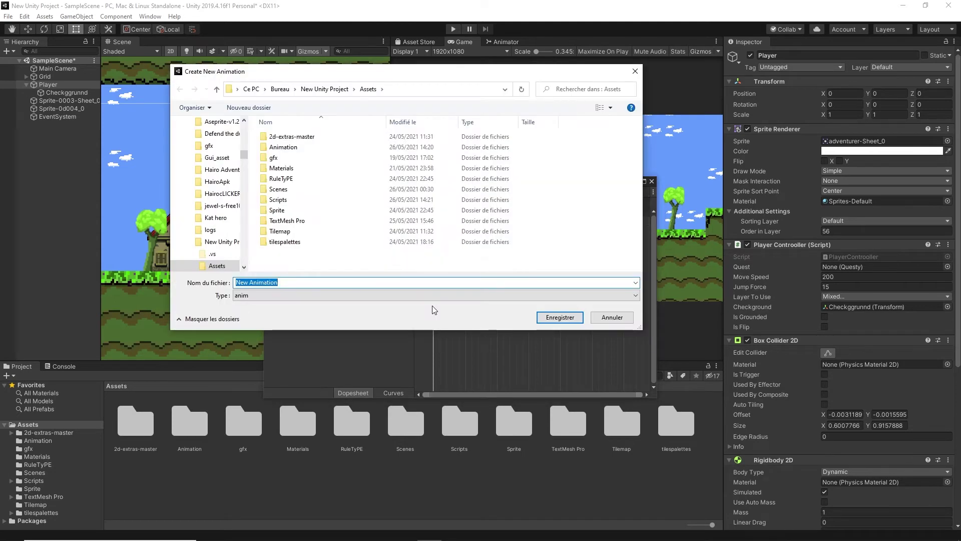
text(Attack)
click(315, 147)
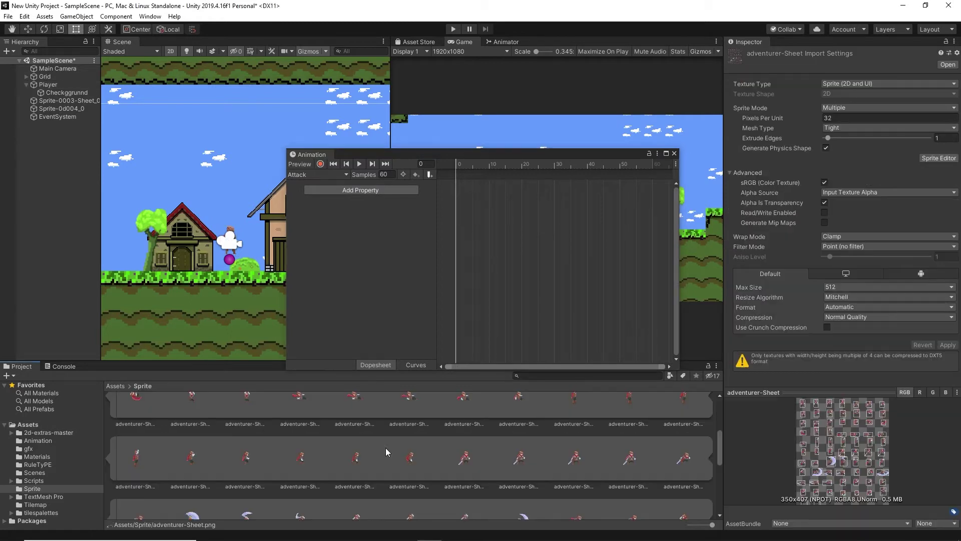
Add adventurer-Sheet sprites 47–52 to the Attack clip as keyframes.
scroll(295, 470, up, 3)
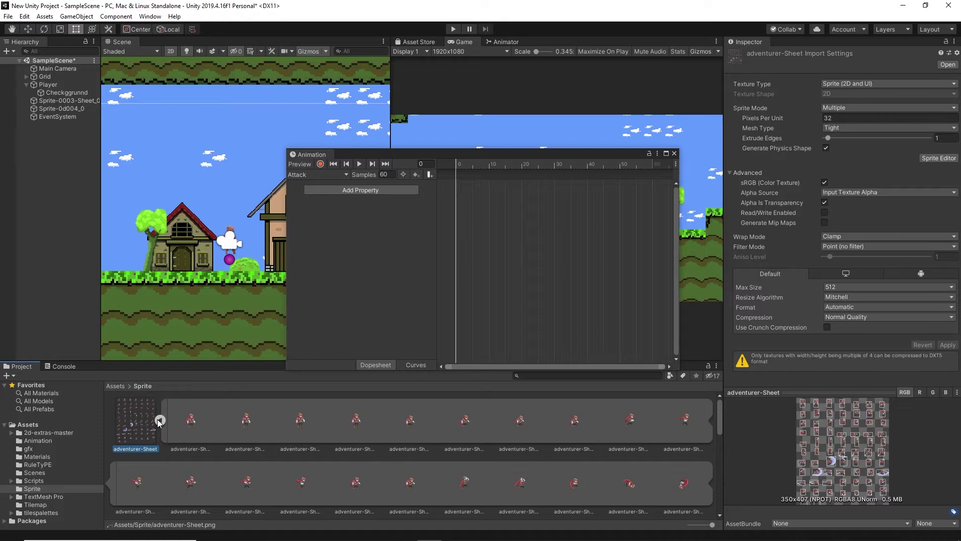
click(159, 419)
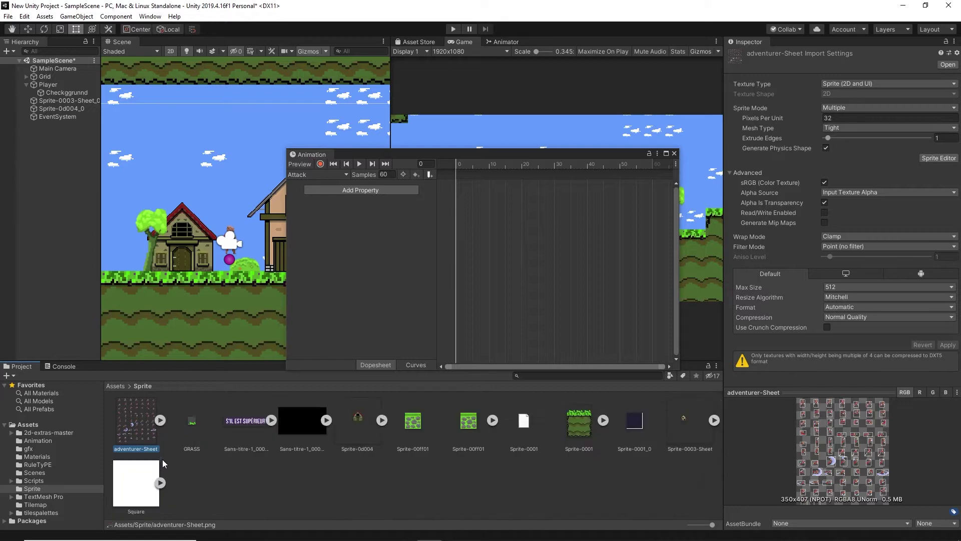
click(160, 420)
scroll(297, 484, down, 3)
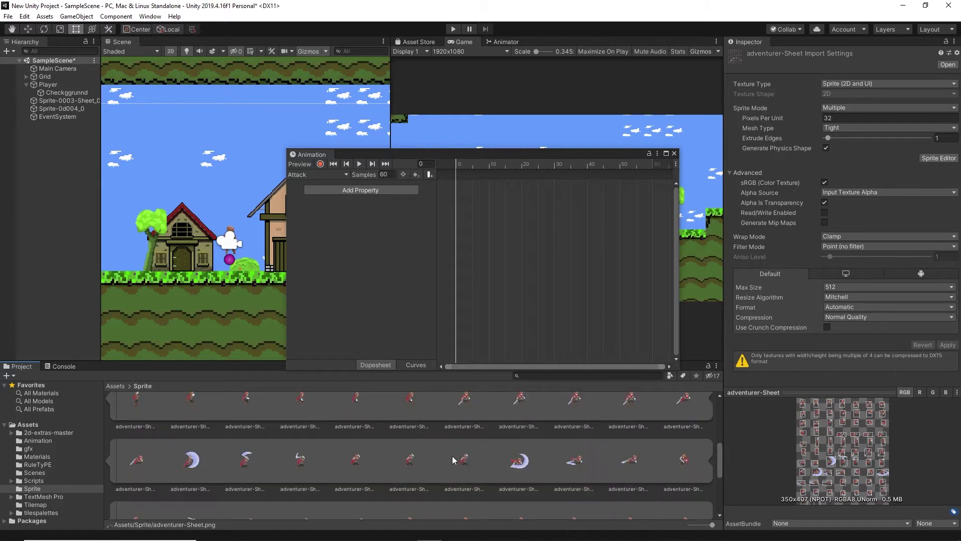
click(355, 467)
shift+click(624, 465)
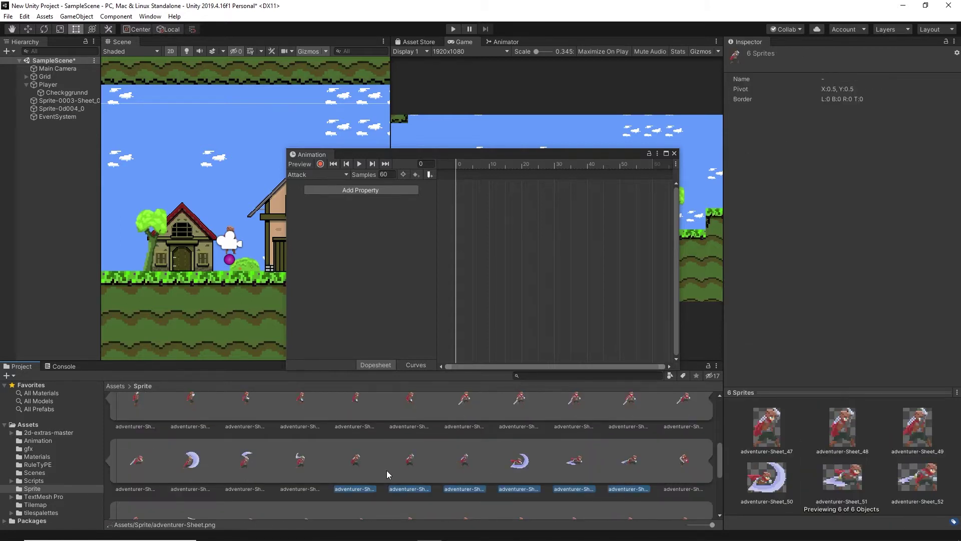
drag(357, 471, 465, 351)
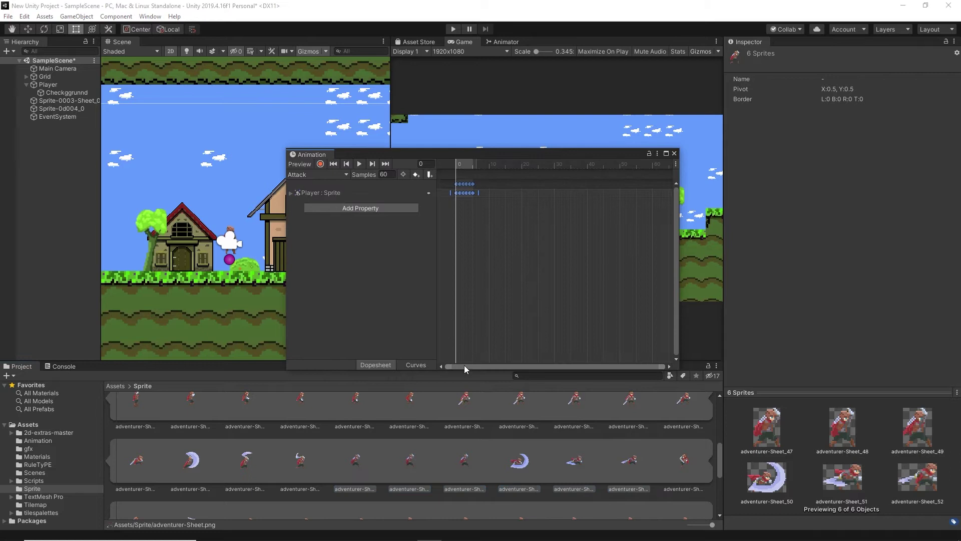
Stretch the Attack keyframes to about 30 frames and preview the animation.
drag(478, 193, 561, 198)
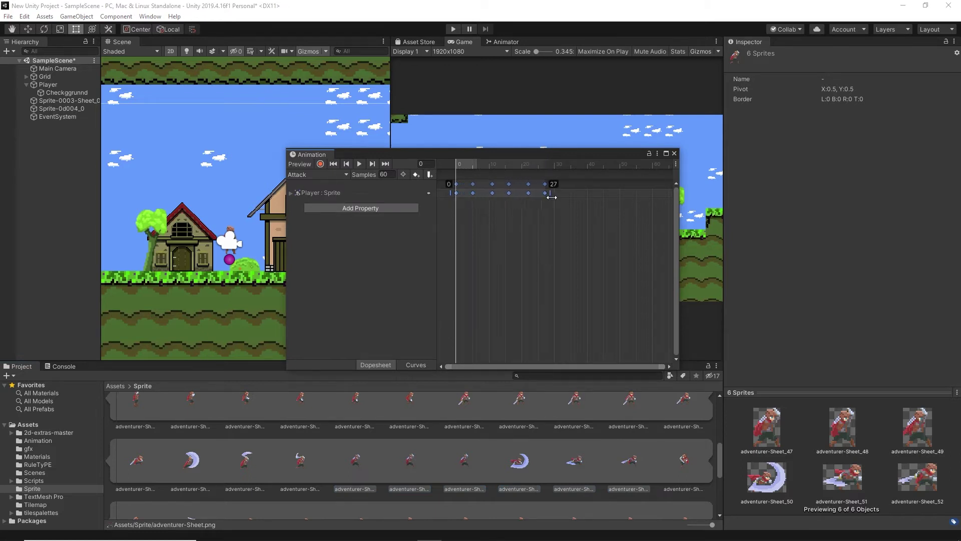
key(f)
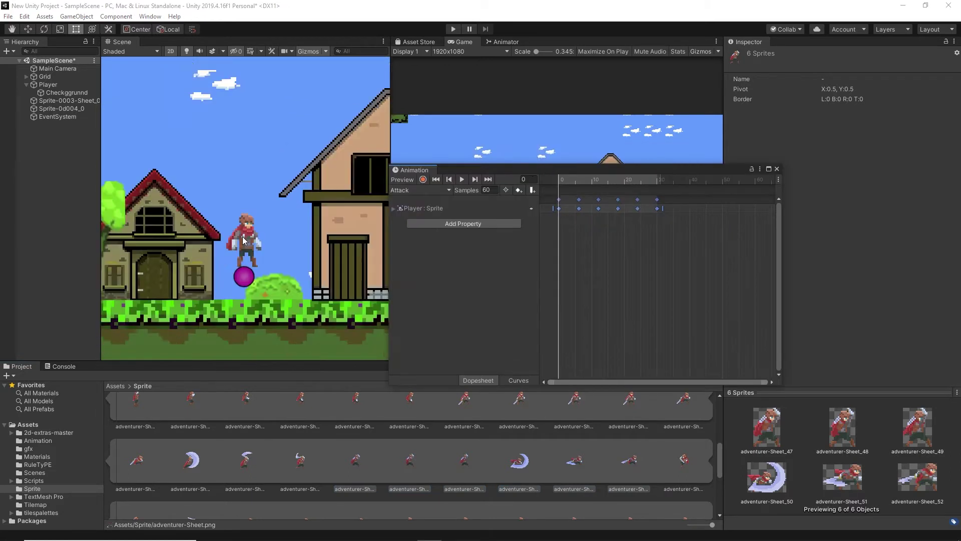
click(461, 179)
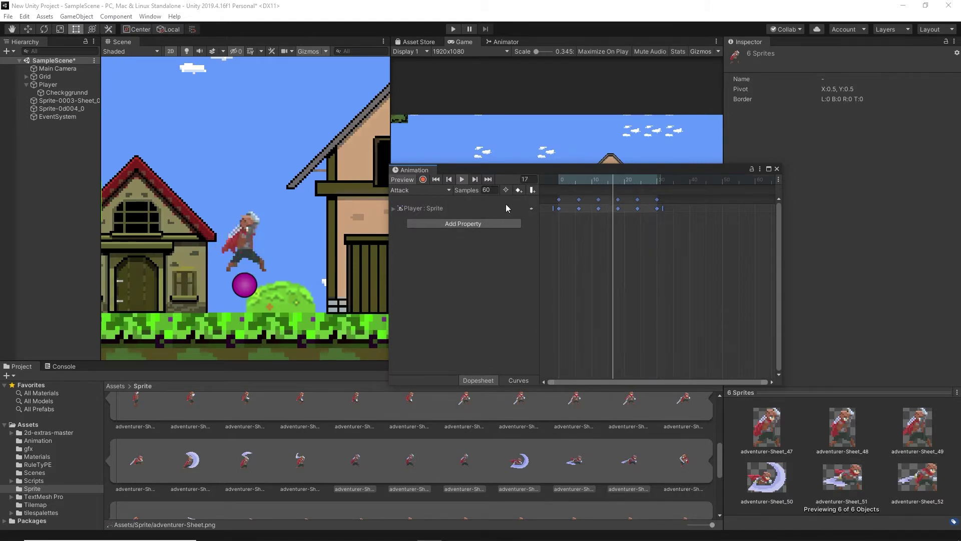
click(115, 387)
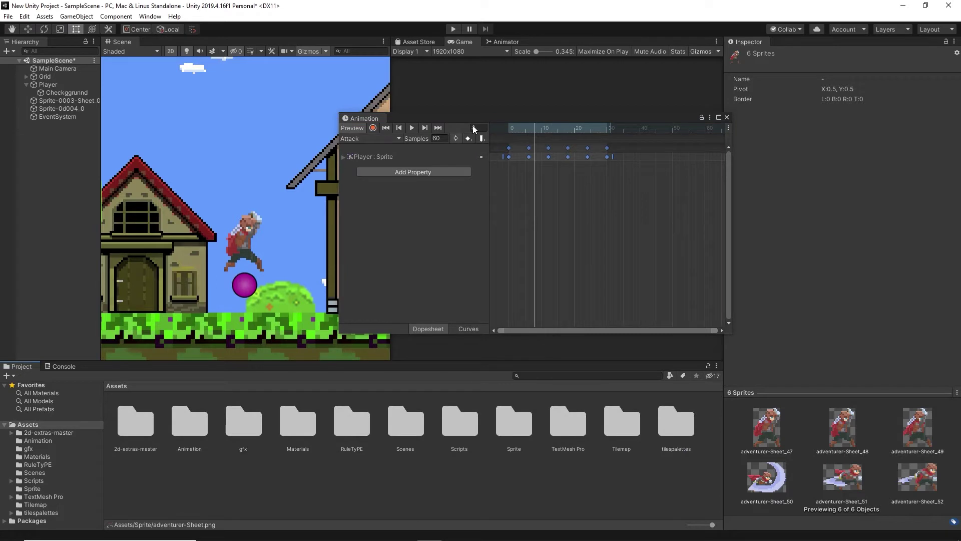
click(506, 42)
Rearrange the Animator graph and select the attack parameter.
mouse_move(368, 298)
mouse_down()
mouse_move(327, 207)
mouse_move(302, 217)
mouse_up()
scroll(317, 253, down, 1)
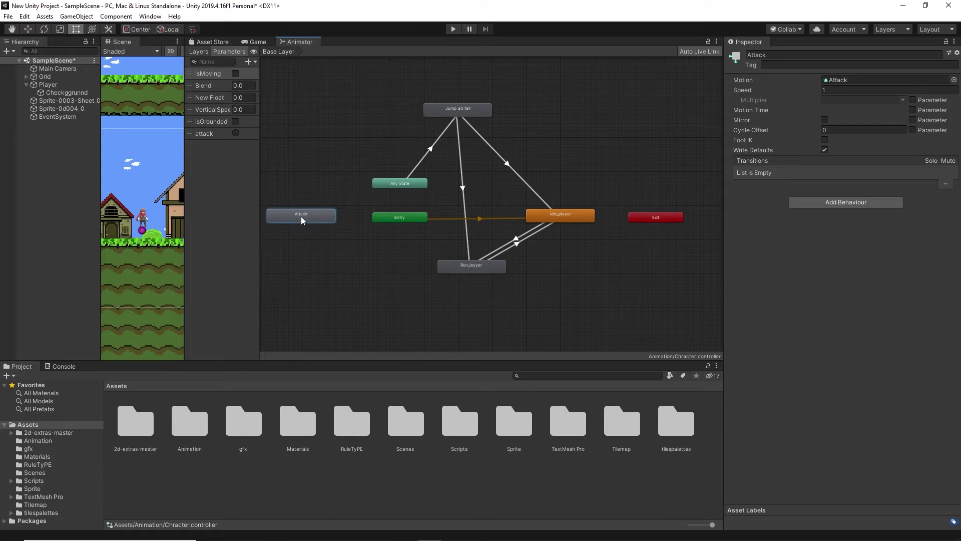
middle_drag(293, 130, 351, 129)
click(249, 61)
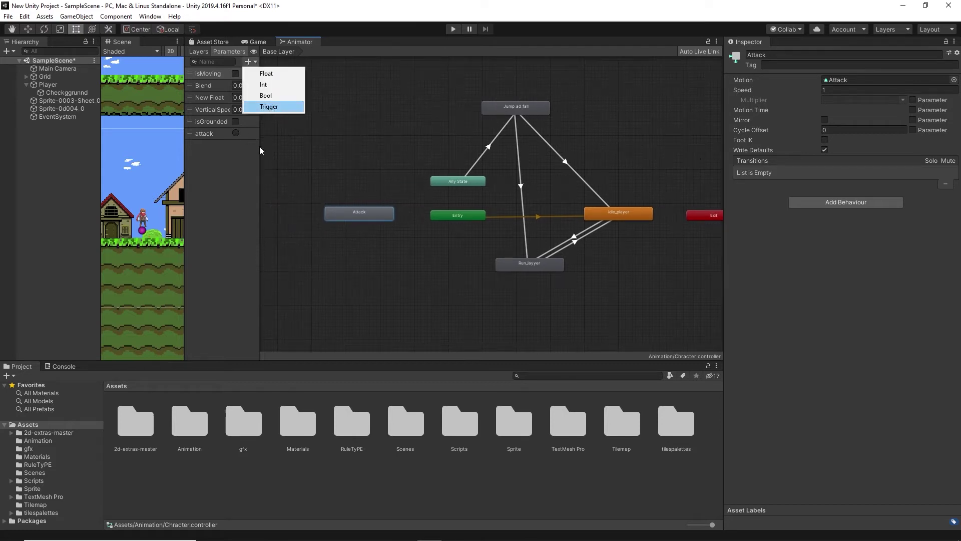
click(203, 131)
click(203, 131)
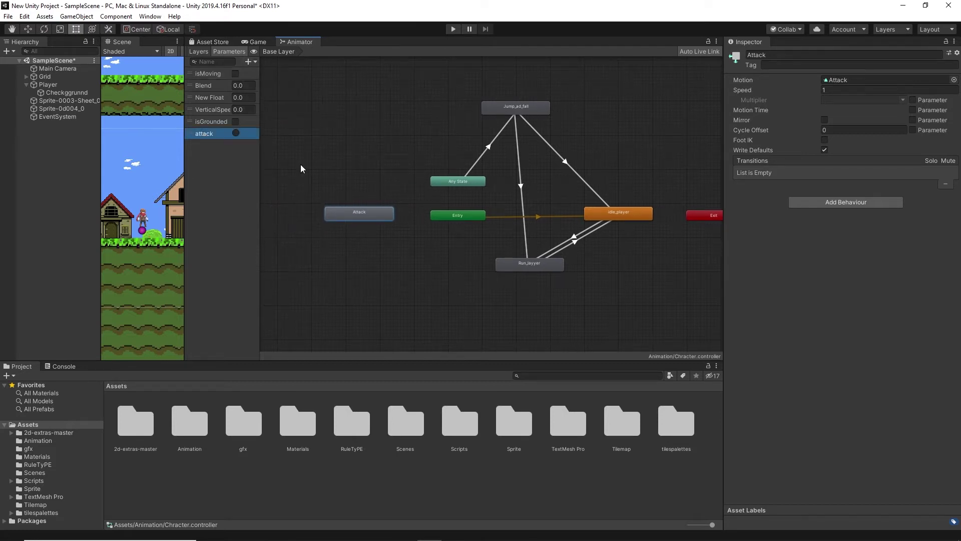
Create a transition from Any State to the Attack state.
click(451, 183)
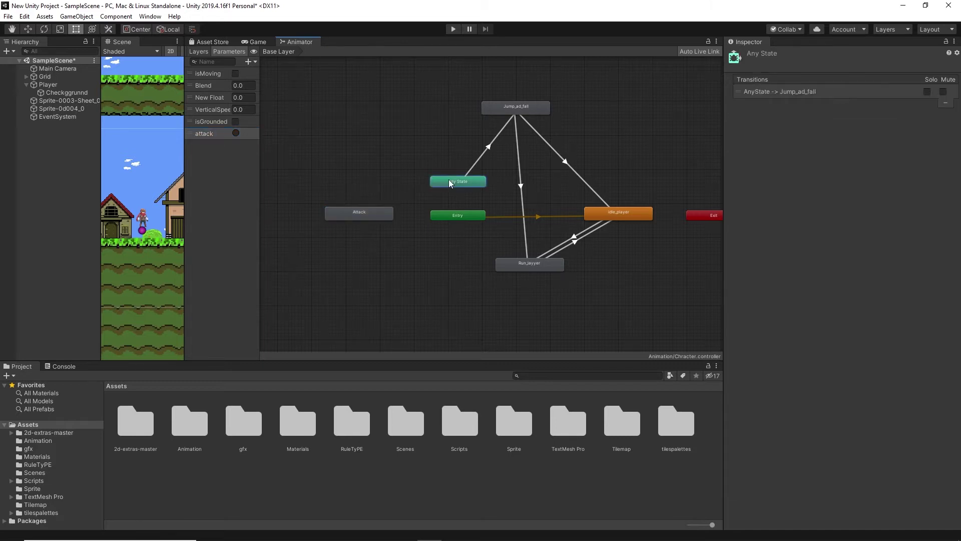
right_click(450, 179)
click(494, 184)
click(371, 215)
drag(371, 219, 365, 235)
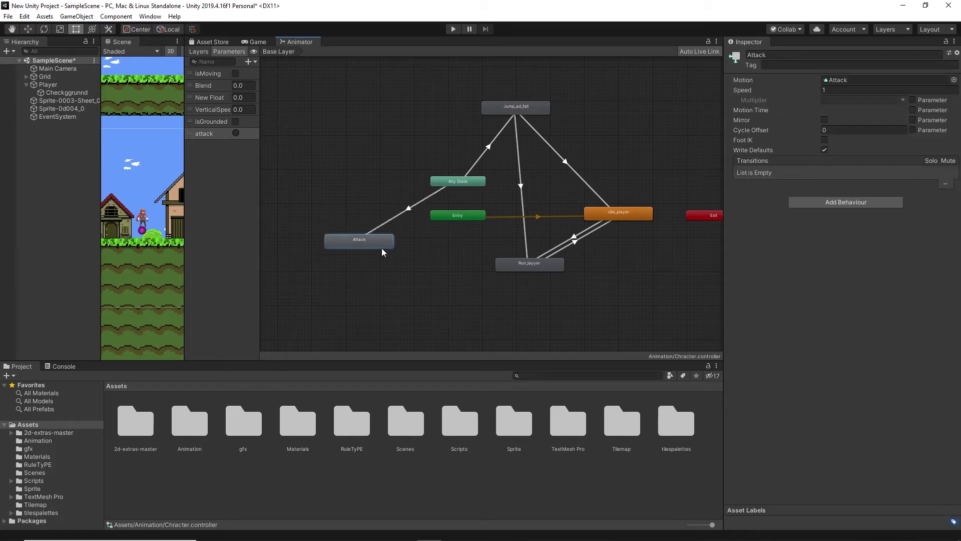
Turn off Fixed Duration in the Any State→Attack transition's settings.
click(404, 206)
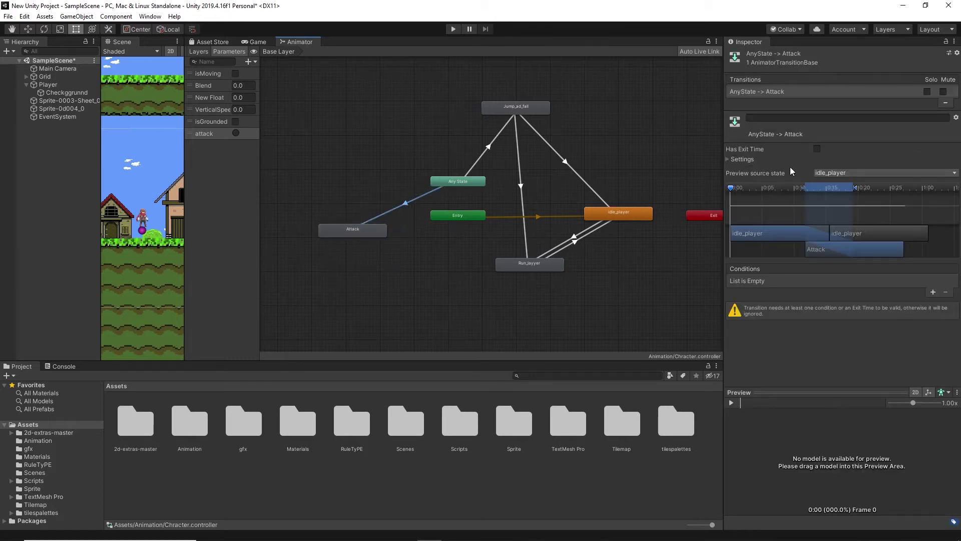
click(732, 159)
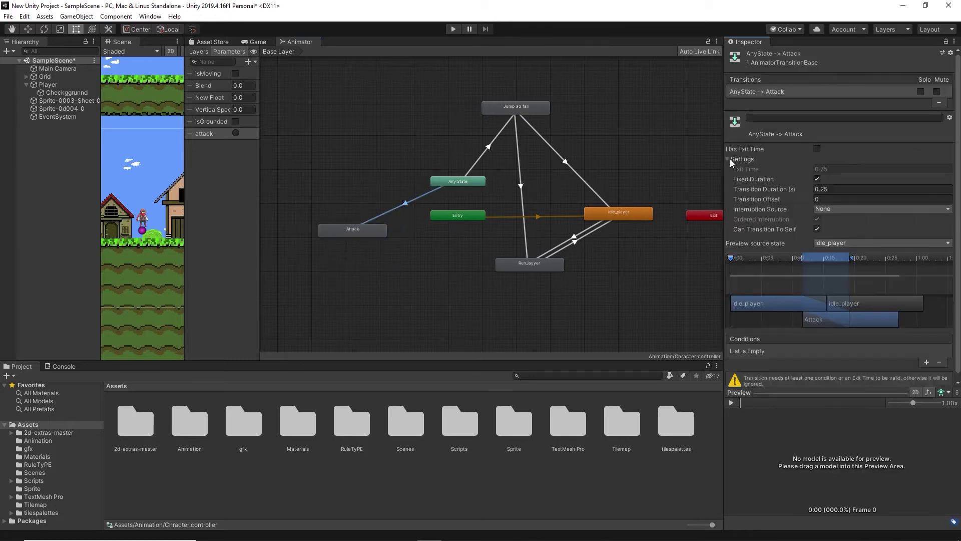
click(817, 178)
click(835, 190)
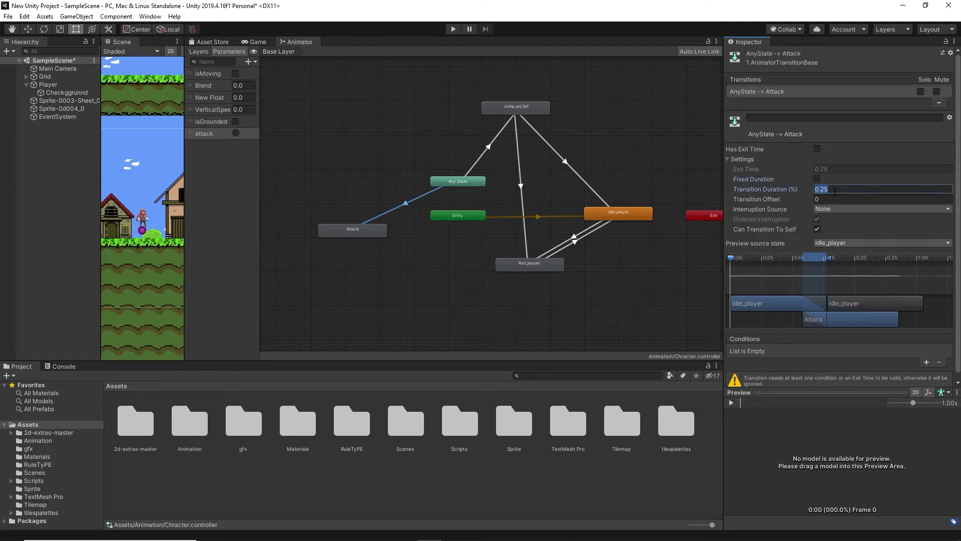
drag(381, 229, 411, 240)
right_click(408, 238)
Add an Attack→idle_player transition with condition isMoving false.
click(425, 244)
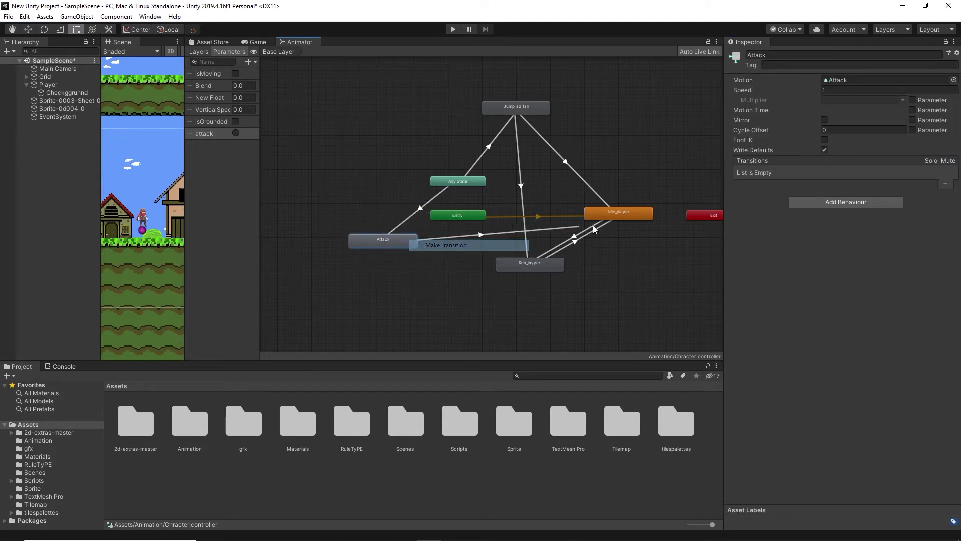
click(608, 216)
click(510, 230)
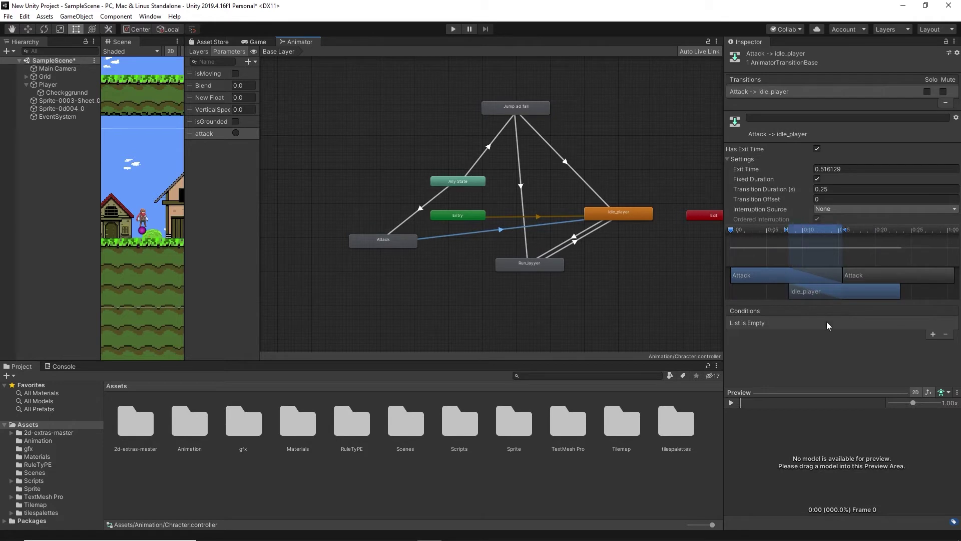
click(933, 334)
click(866, 345)
Add an Attack→Run_layyer transition with condition isMoving true.
right_click(399, 242)
click(436, 250)
click(507, 266)
click(457, 255)
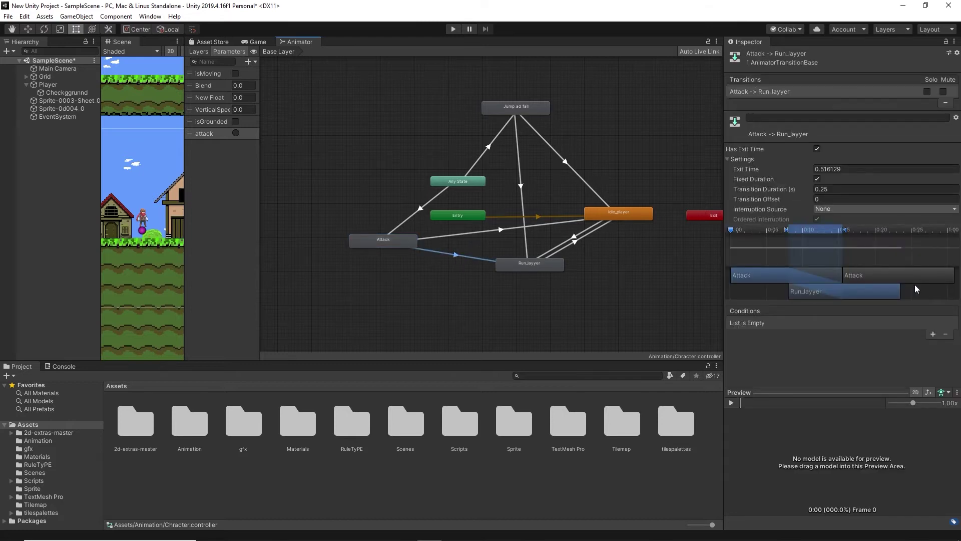
click(933, 334)
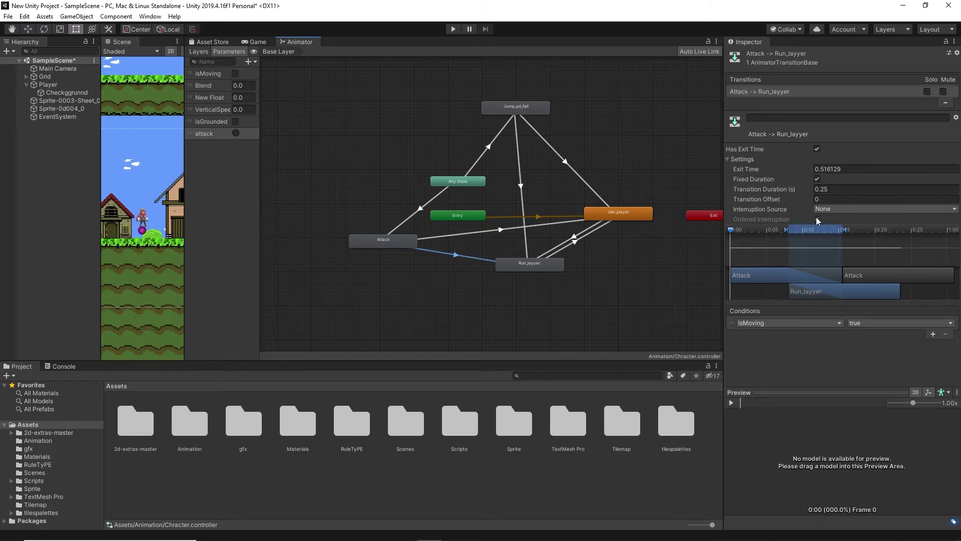
click(497, 229)
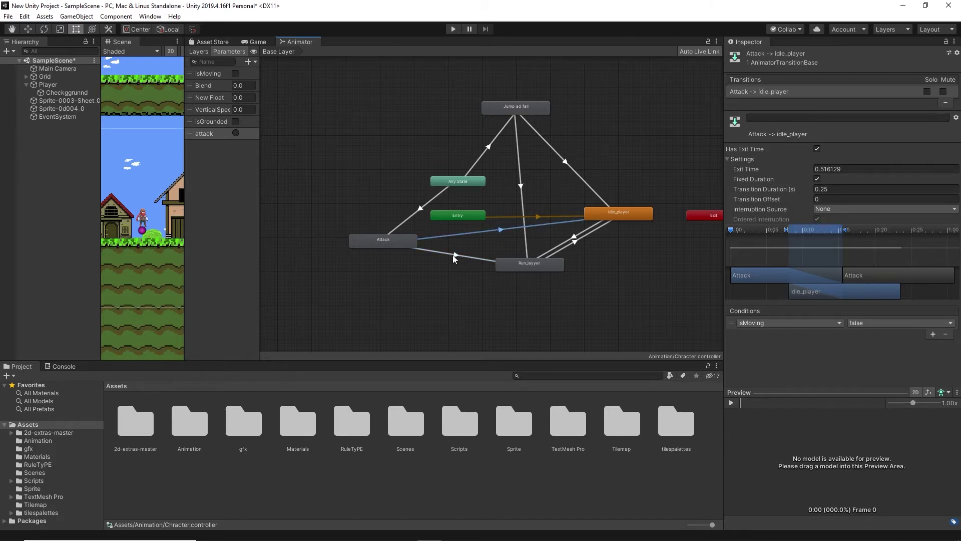
drag(359, 241, 335, 244)
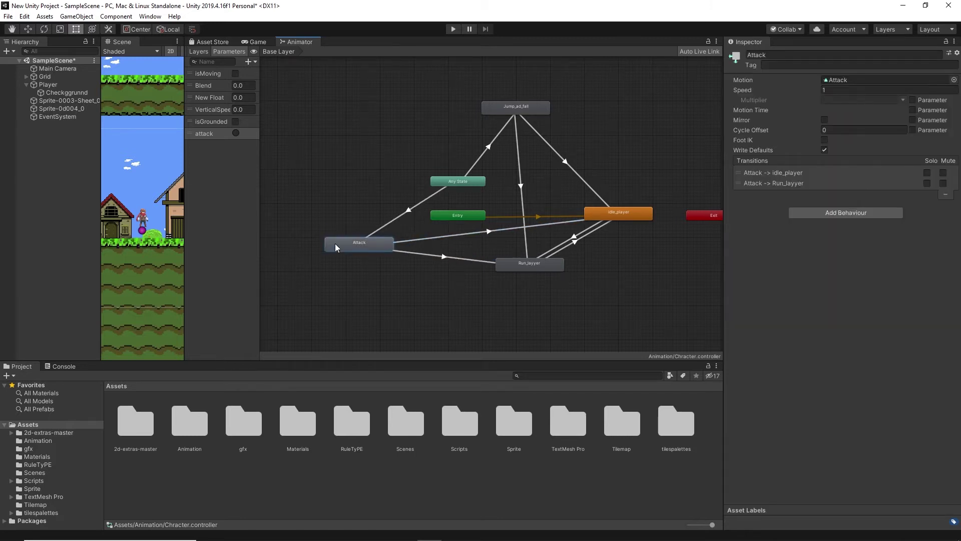
Open the PlayerController script from the Scripts folder in the code editor.
double_click(454, 430)
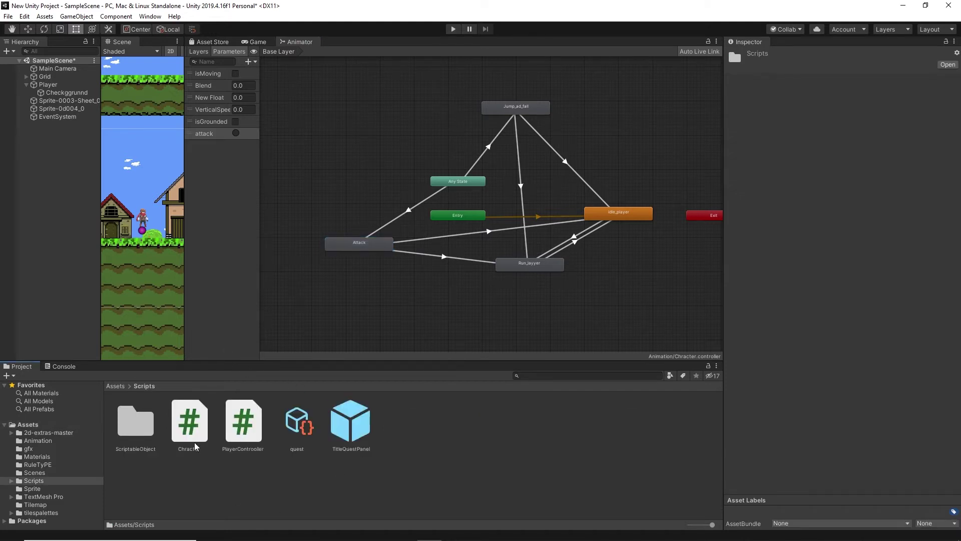
click(242, 425)
click(114, 387)
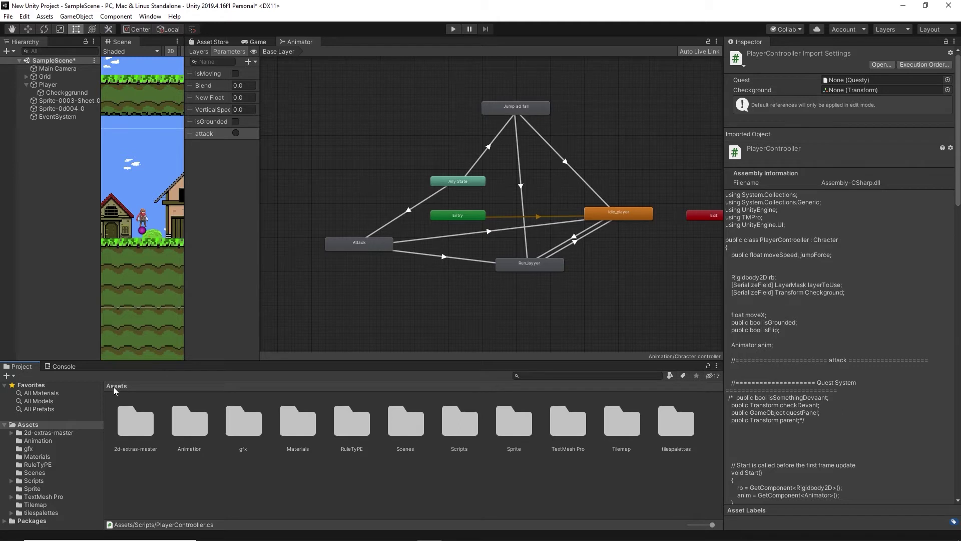
double_click(460, 423)
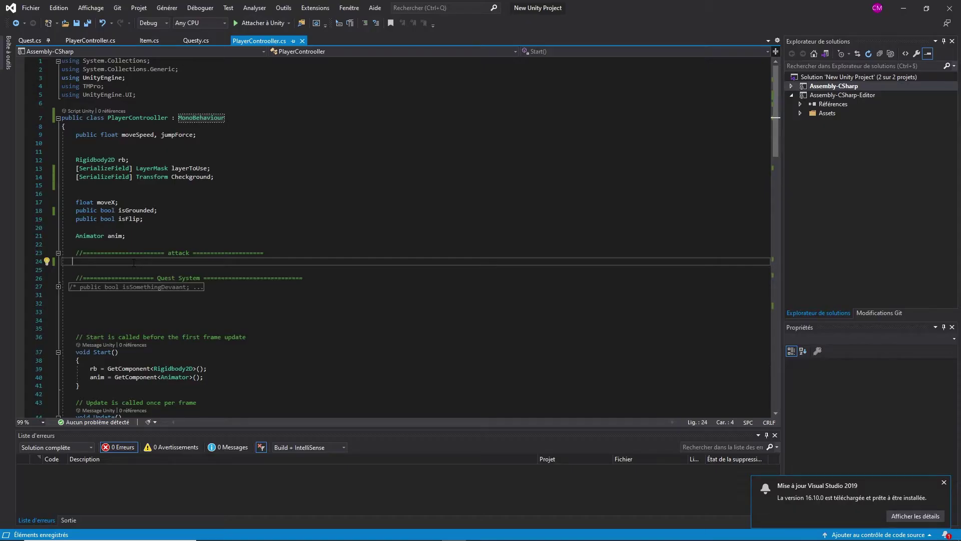
Declare [SerializeField] fields LayerMask layerPnj and Transform checkPnj.
text([SerializeField] Layer)
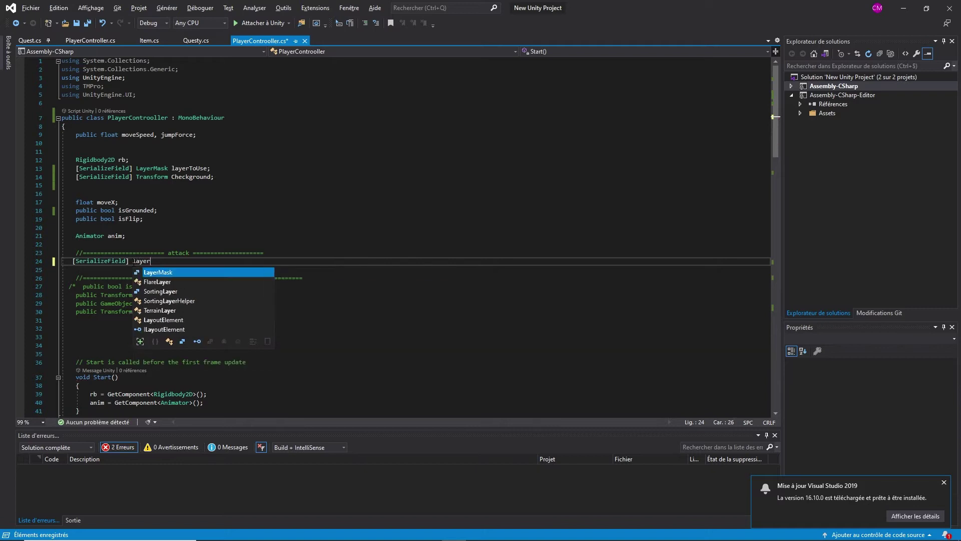
text(Mask )
text(layer)
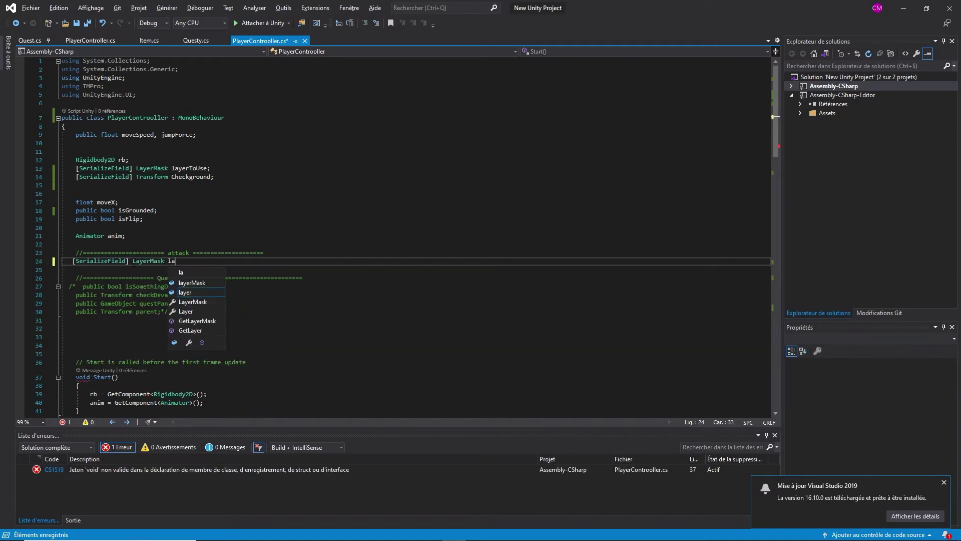
text(pN)
key(BackSpace)
key(BackSpace)
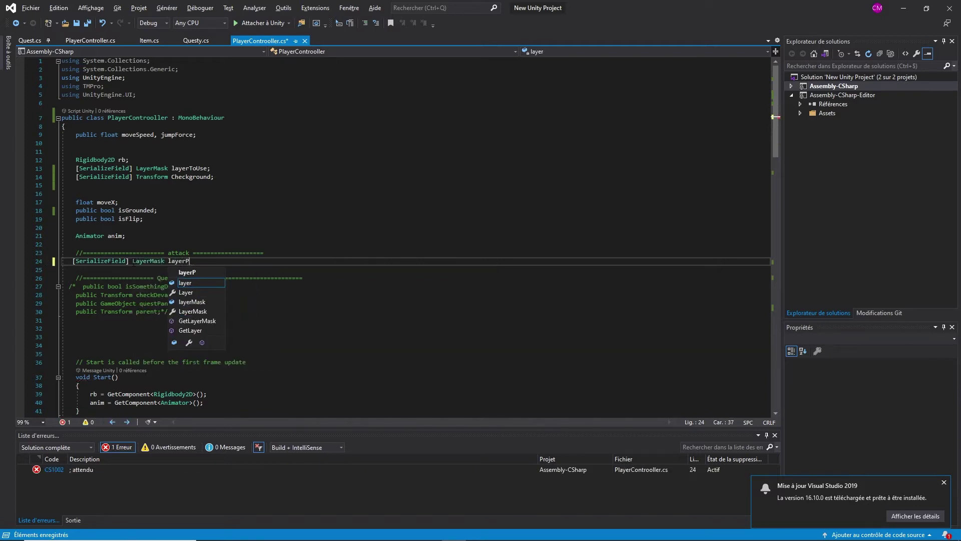
text(Pnj;)
key(ctrl+d)
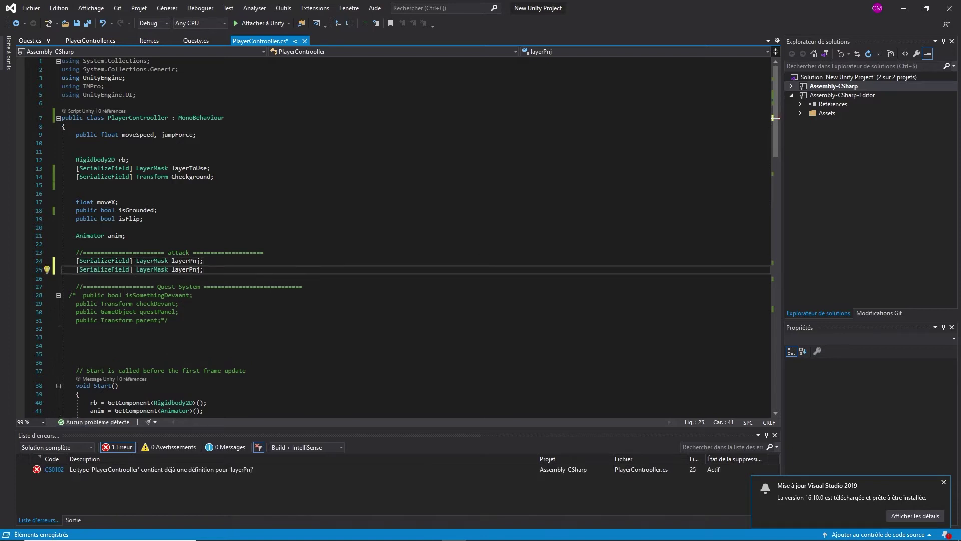
click(154, 270)
text(Transform)
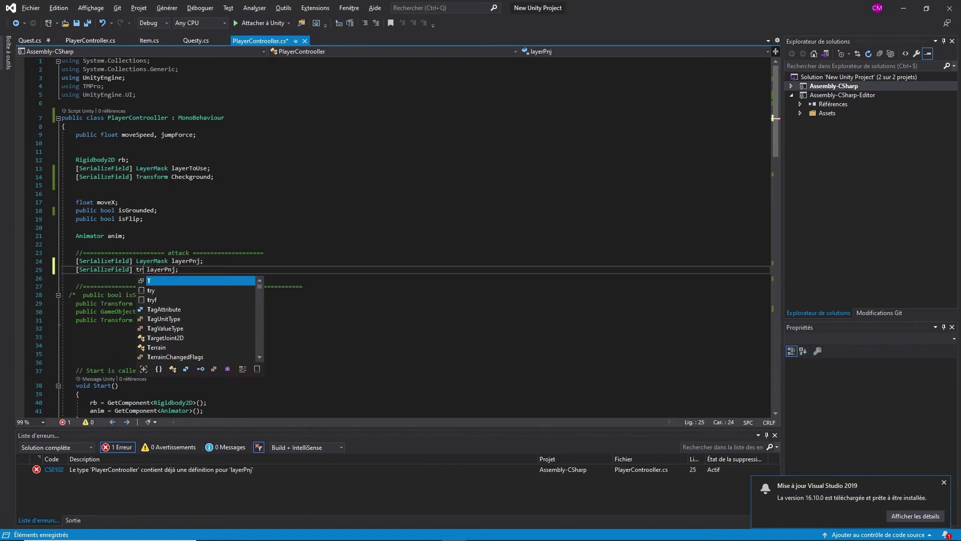
double_click(189, 270)
text(checkPn)
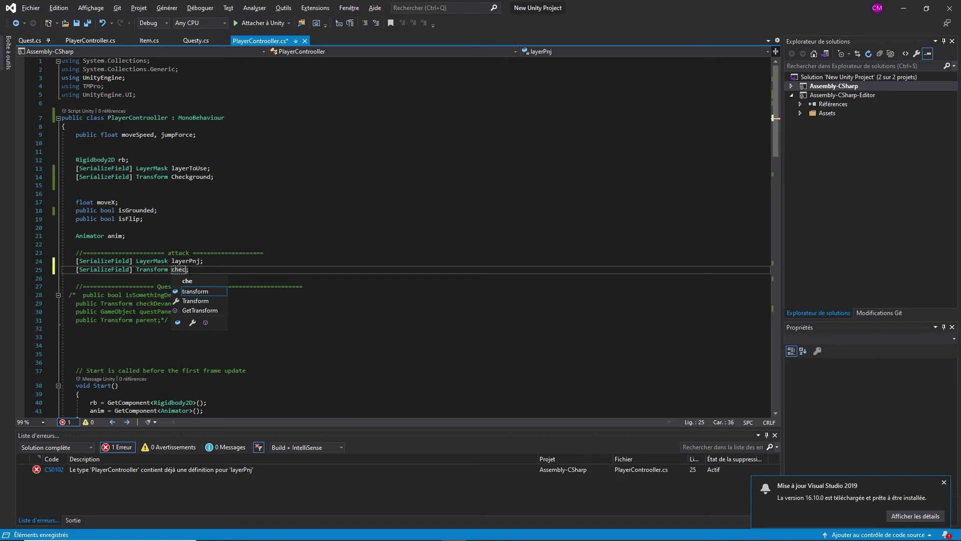
text(j)
key(End)
Add public float fields timeBetweenAttack and attackTime.
key(Return)
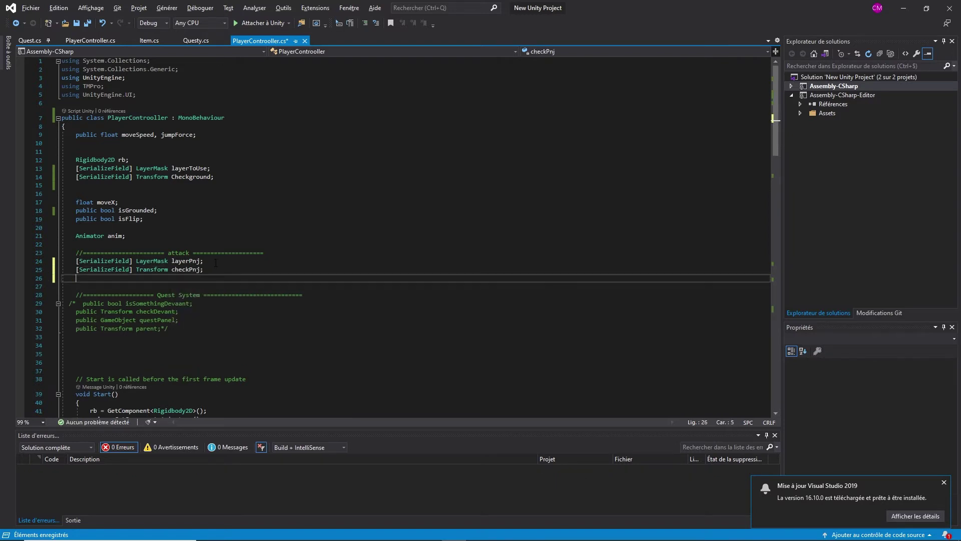
key(Return)
text(public float time)
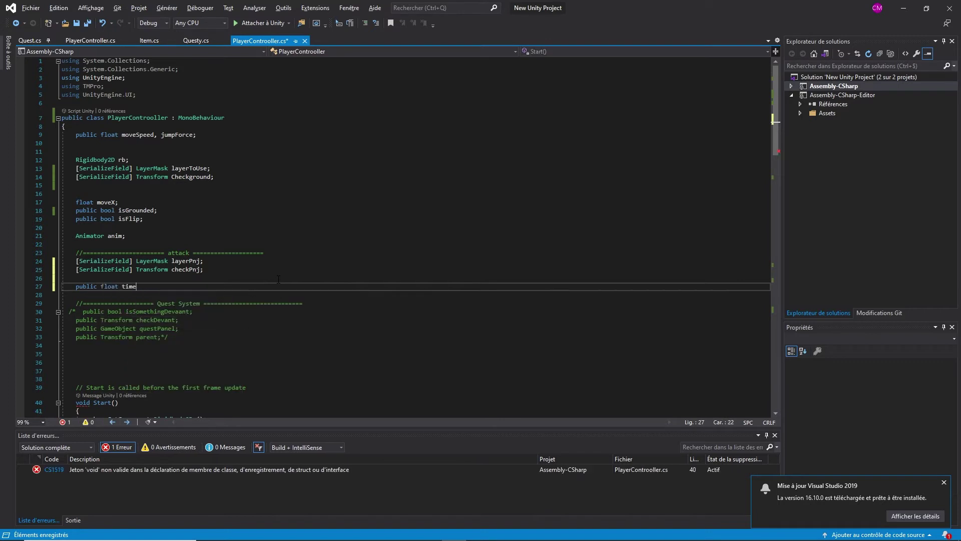
text(BetweenAttack;)
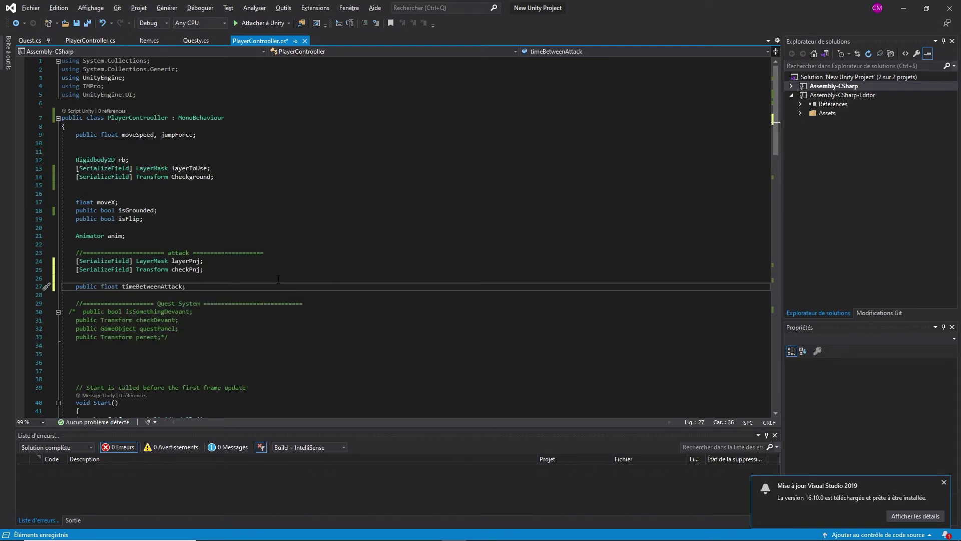
key(ctrl+d)
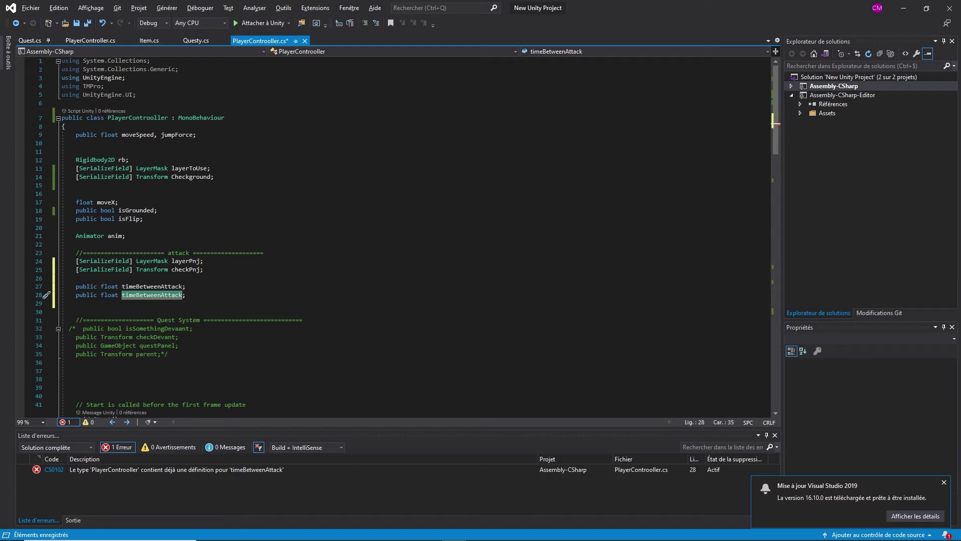
text(attackTime)
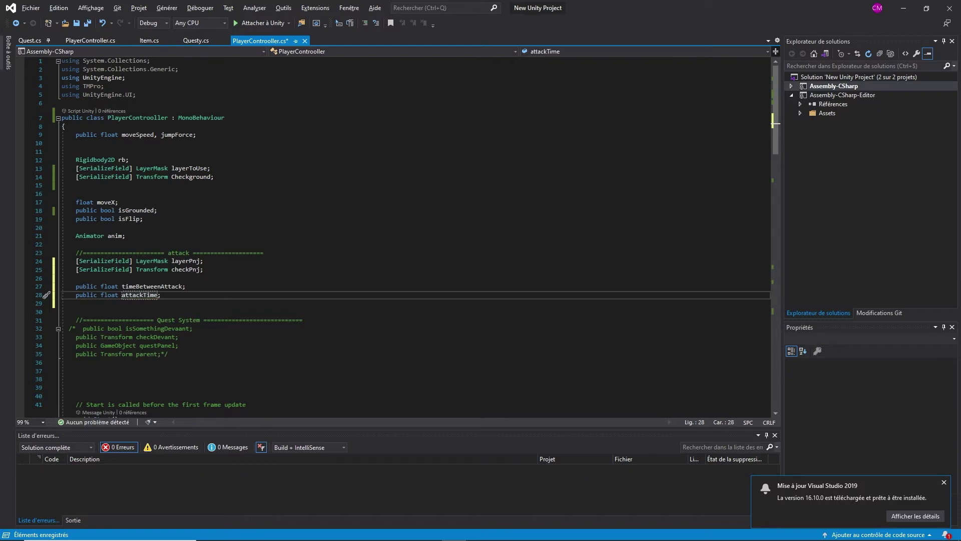
scroll(179, 297, down, 10)
In Update, nest if (Time.time > timeBetweenAttack) and if (Input.GetKeyDown(KeyCode.E) && isGrounded) blocks.
click(123, 269)
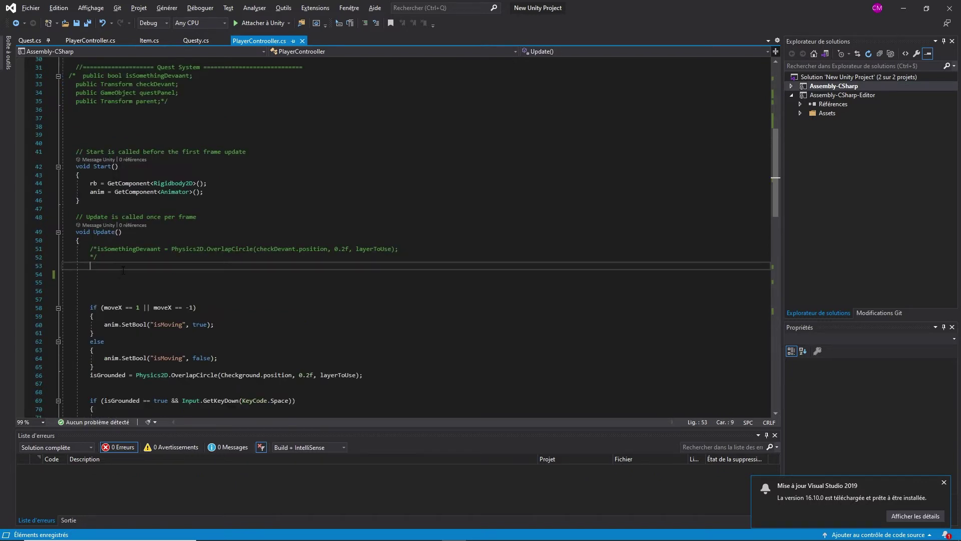
key(Return)
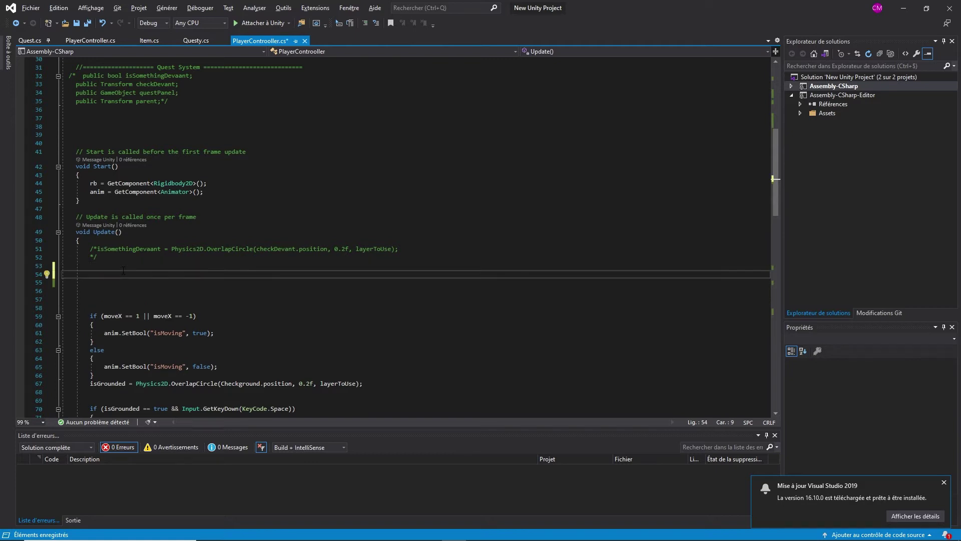
text(if()
text(Time.time)
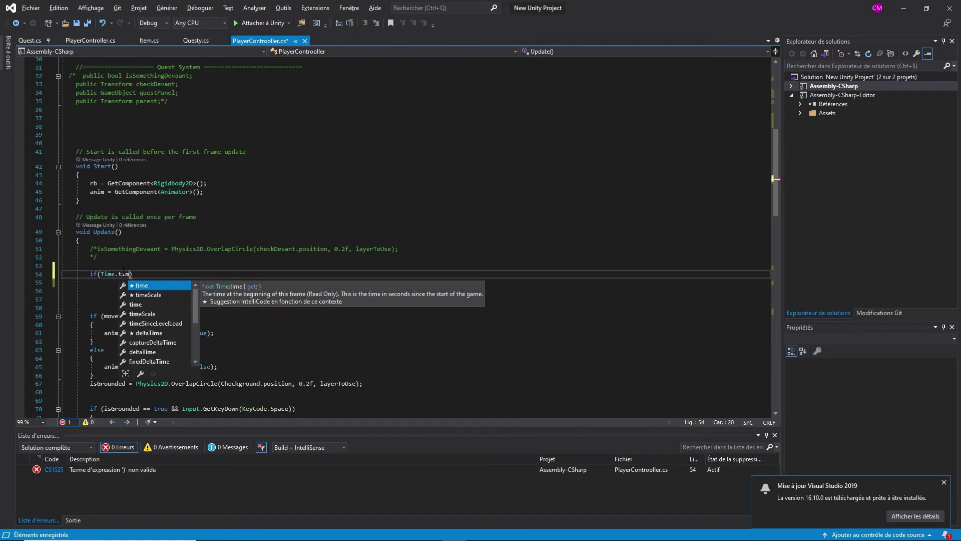
text( > time)
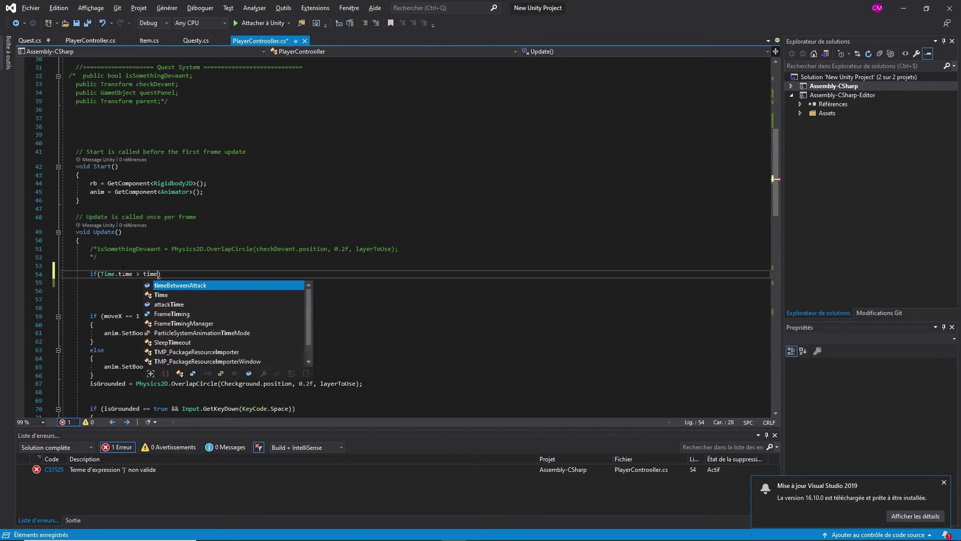
key(Tab)
text({)
key(Return)
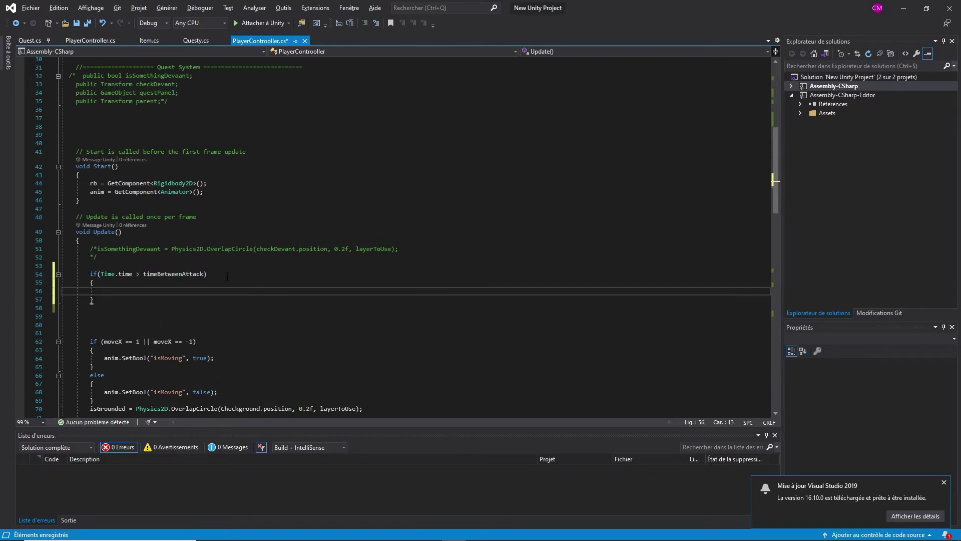
text(if()
text(put.)
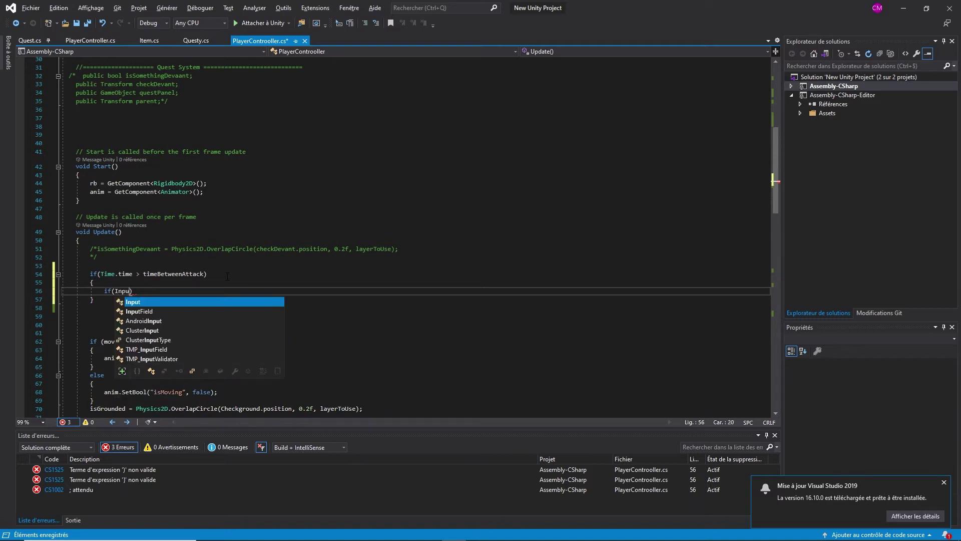
text(GetKeyDown(KeyCode.E) && isGrounded)
key(Return)
text({)
key(Return)
Inside, set rb.velocity = Vector2.zero, call anim.SetTrigger("attack"), and set timeBetweenAttack = Time.time + attackTime.
text(rb.velocity = V)
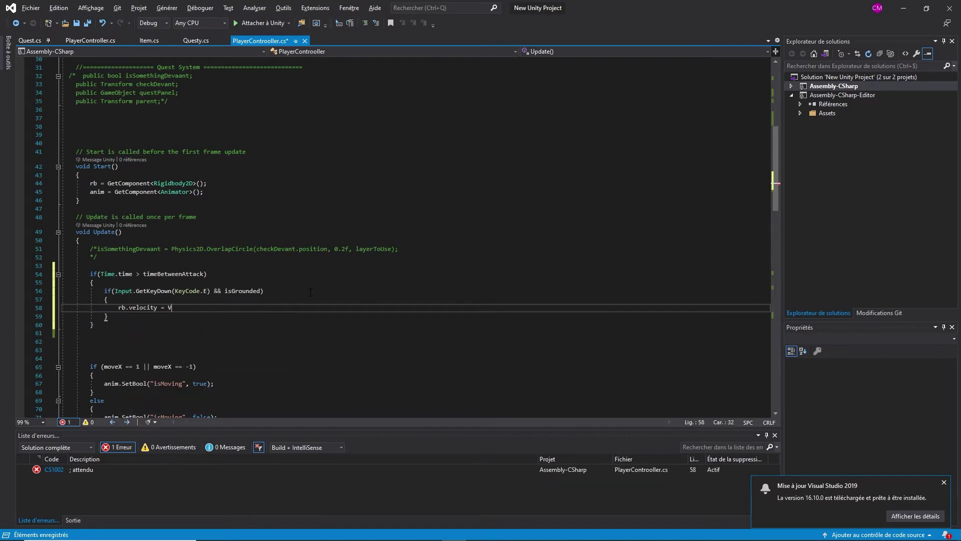
text(ector2.)
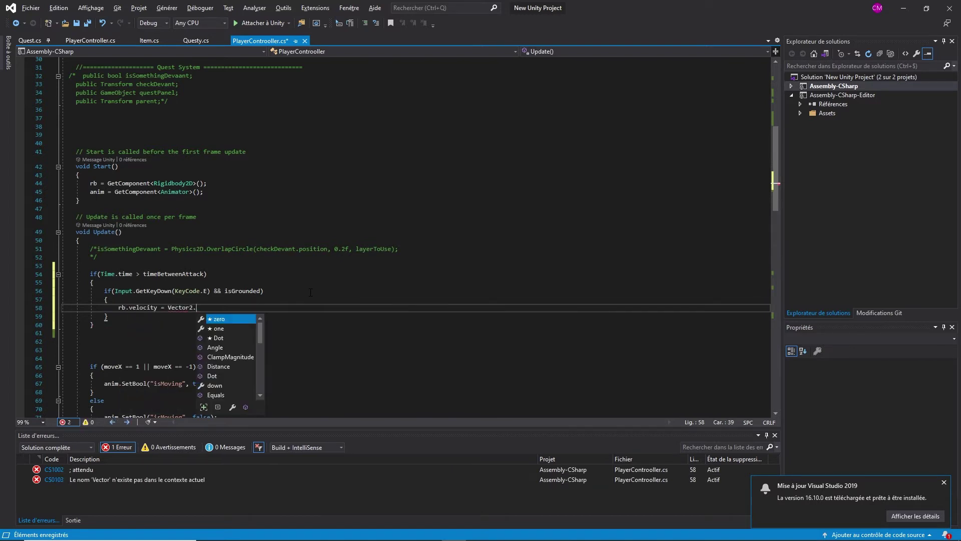
text(zero;)
key(Return)
text(anim.SetTrigger("attac)
click(219, 318)
key(ctrl+s)
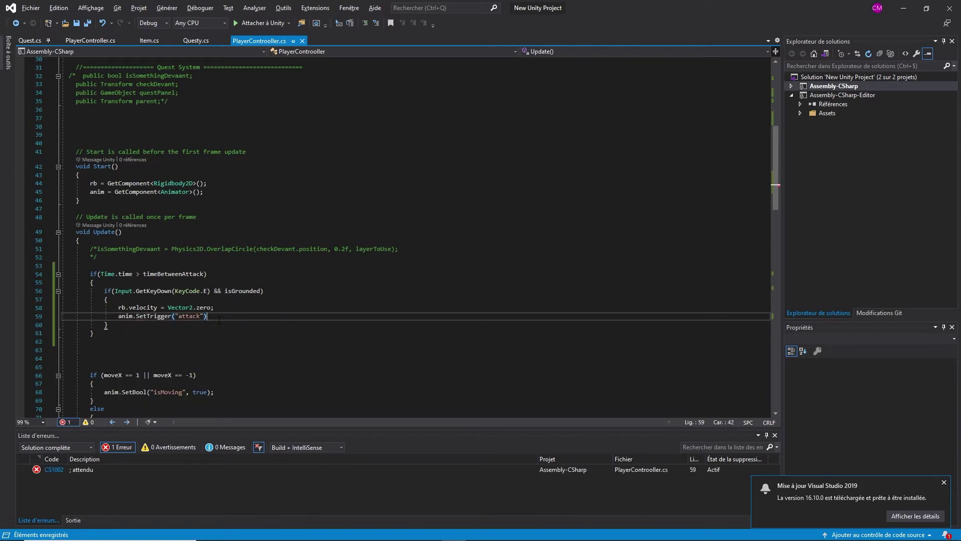
text(;)
key(Return)
text(timbe)
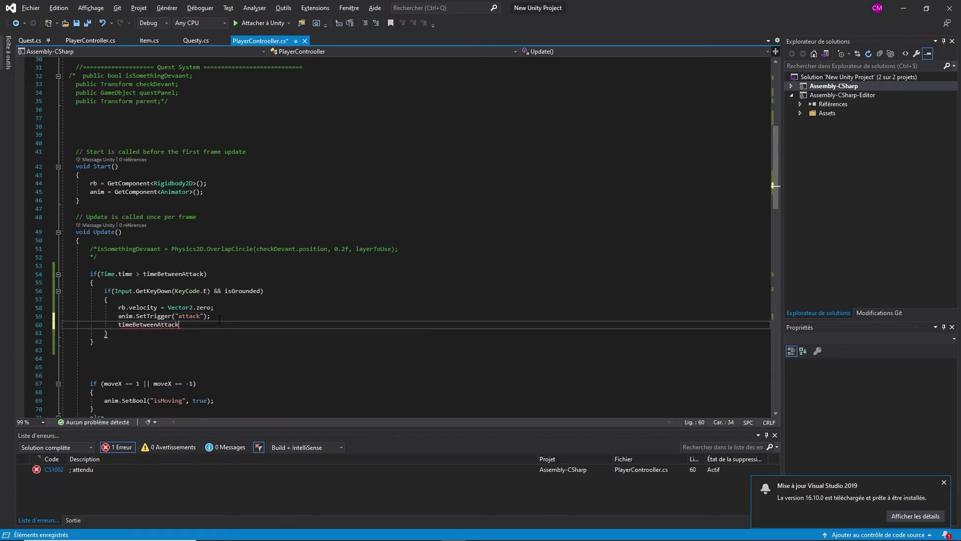
text( Time. )
text(time + attackTime;)
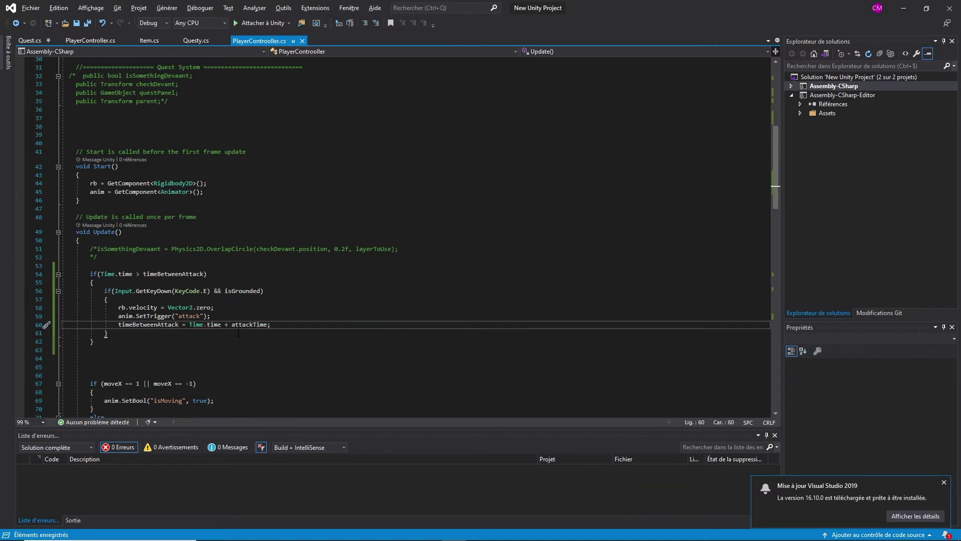
key(Up)
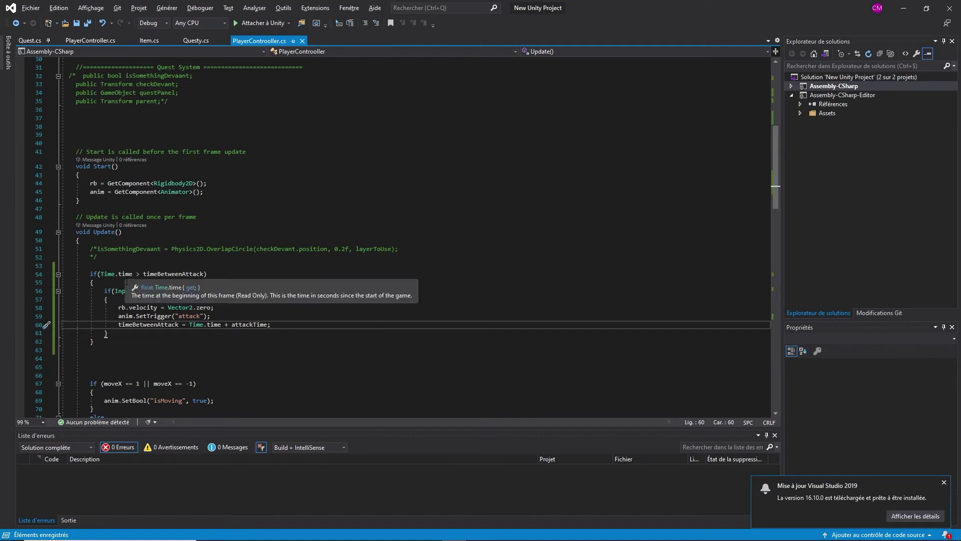
scroll(125, 273, down, 2)
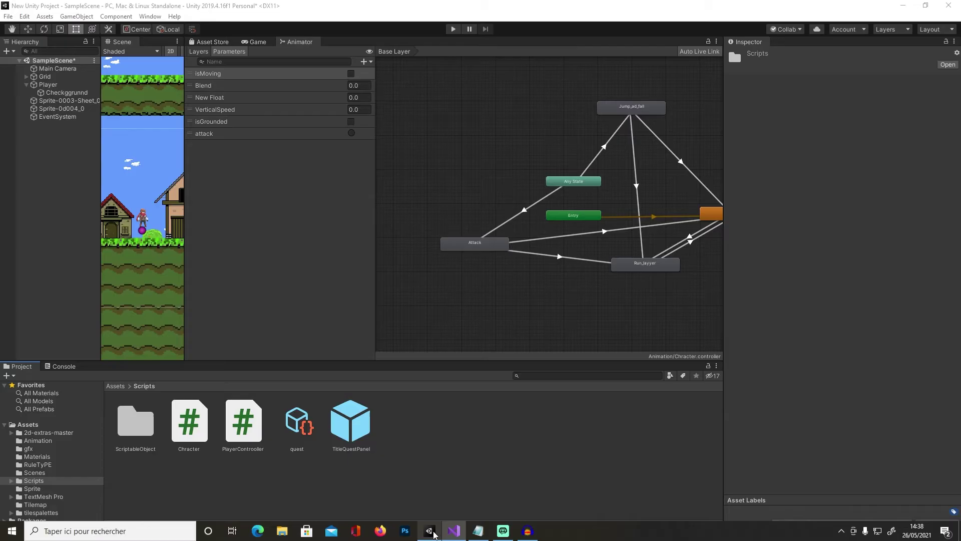
In play mode, change the Any State→Attack transition condition to the attack trigger.
click(430, 531)
key(ctrl+p)
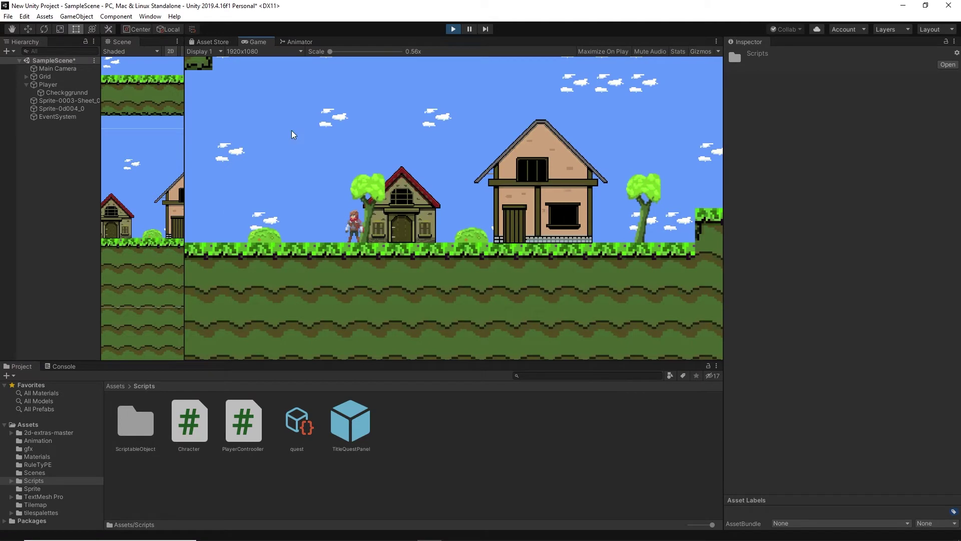
click(292, 41)
click(527, 211)
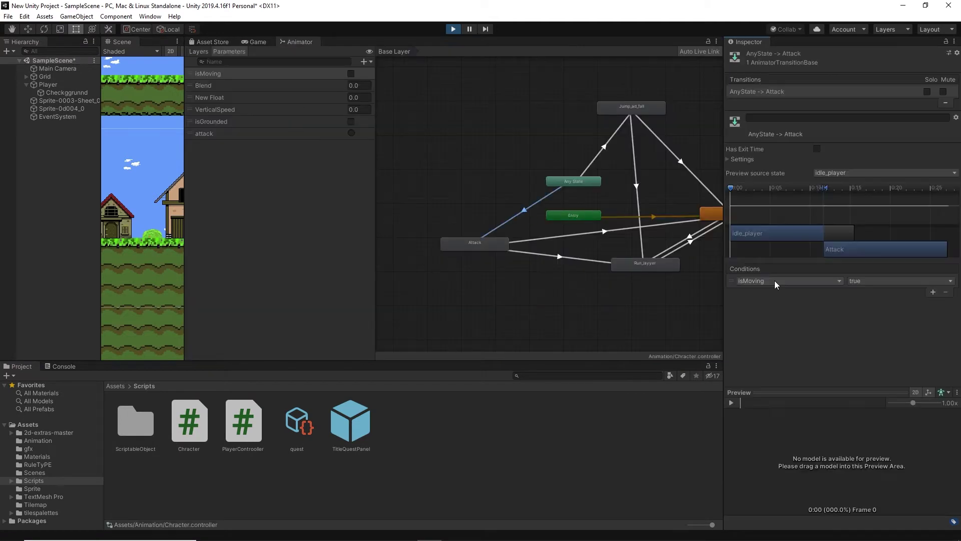
click(775, 281)
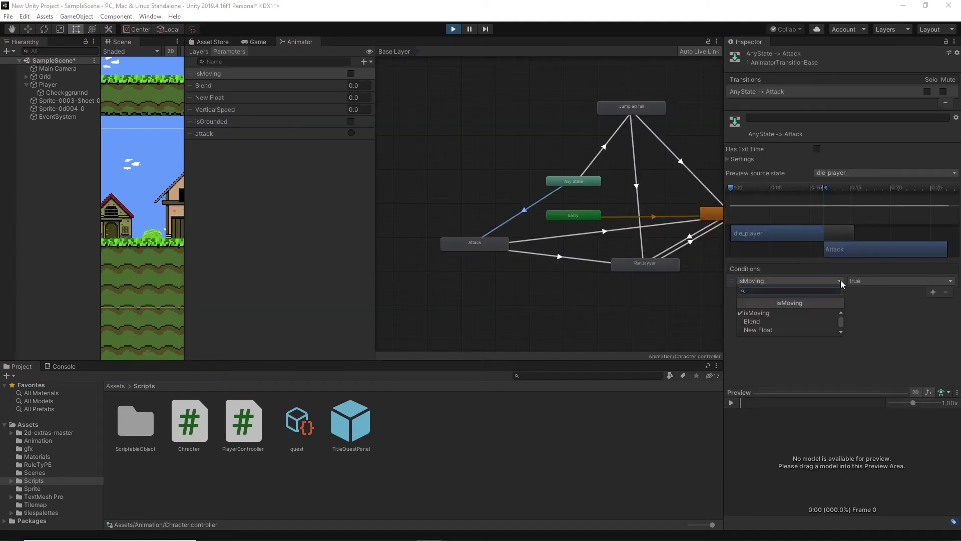
click(786, 332)
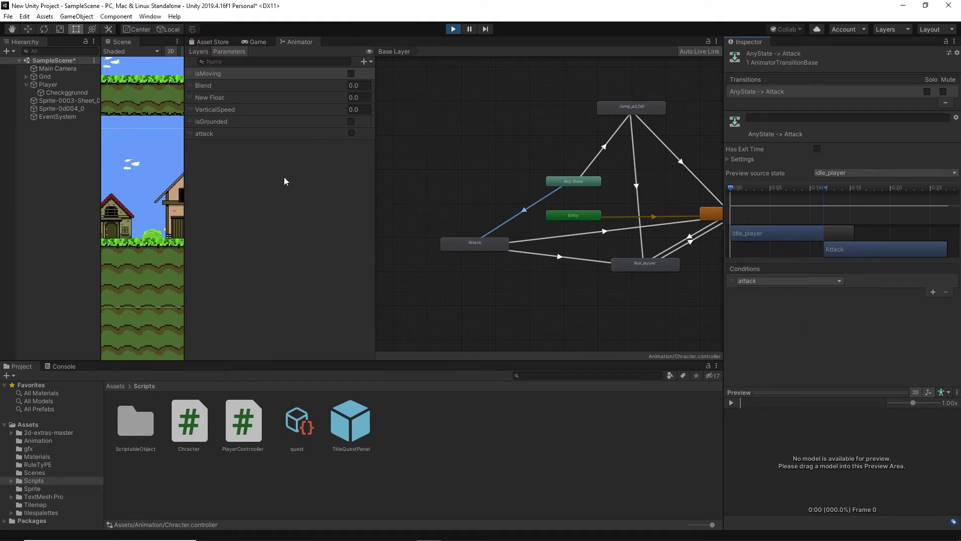
Test running left and right with attacks in the Game view, then return to Visual Studio.
click(256, 42)
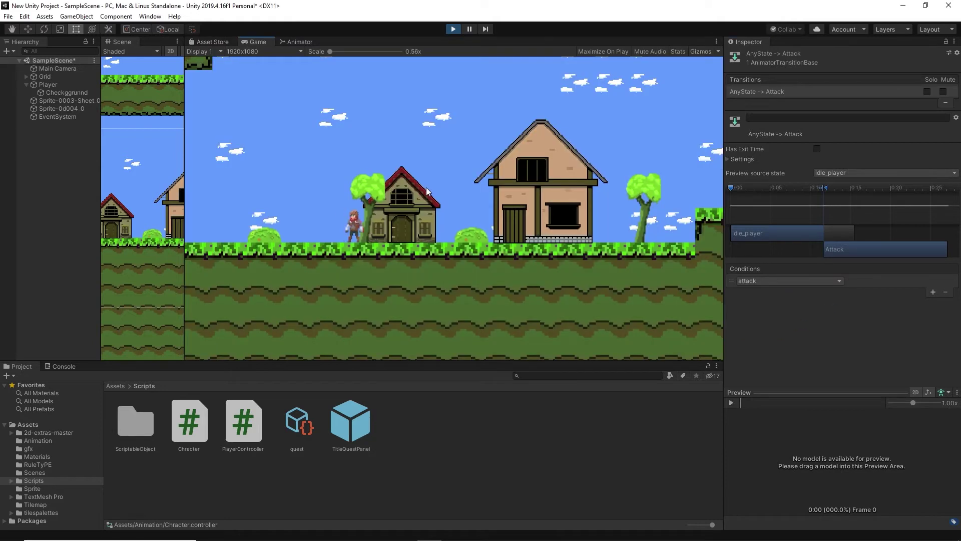
key(Left)
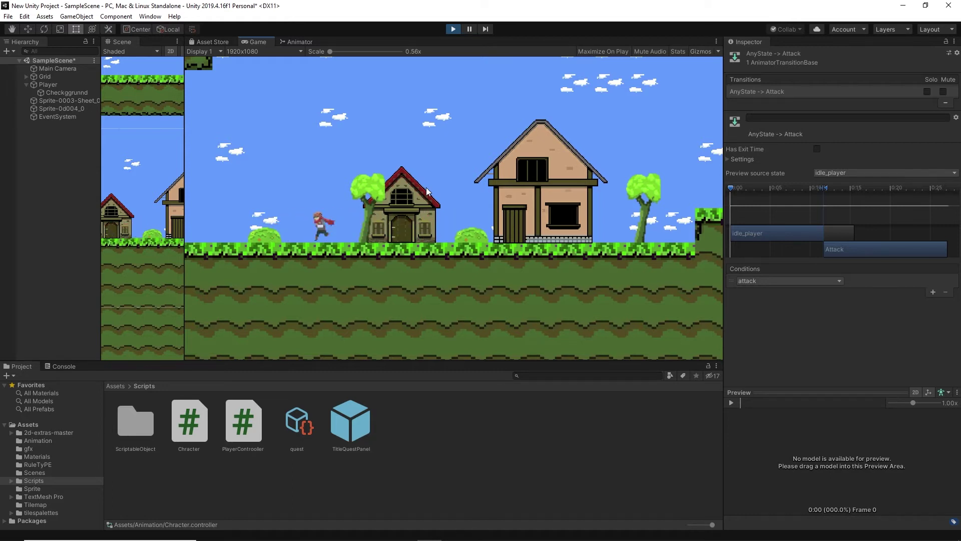
key(Left)
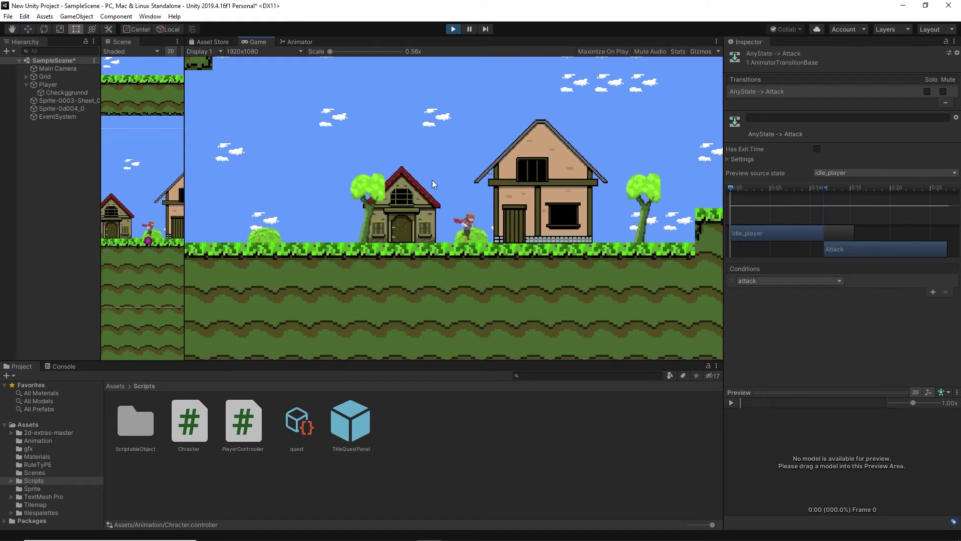
key(Right)
key(Left)
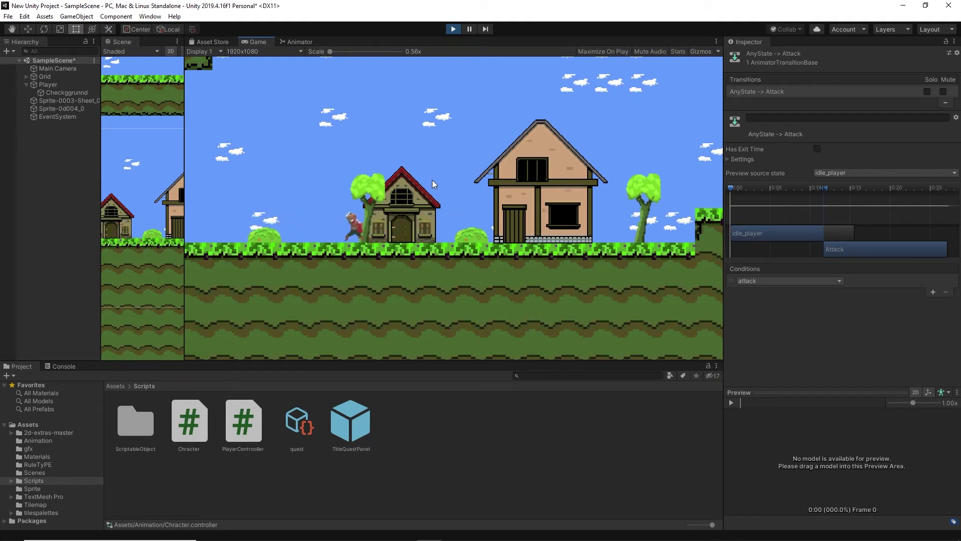
key(Right)
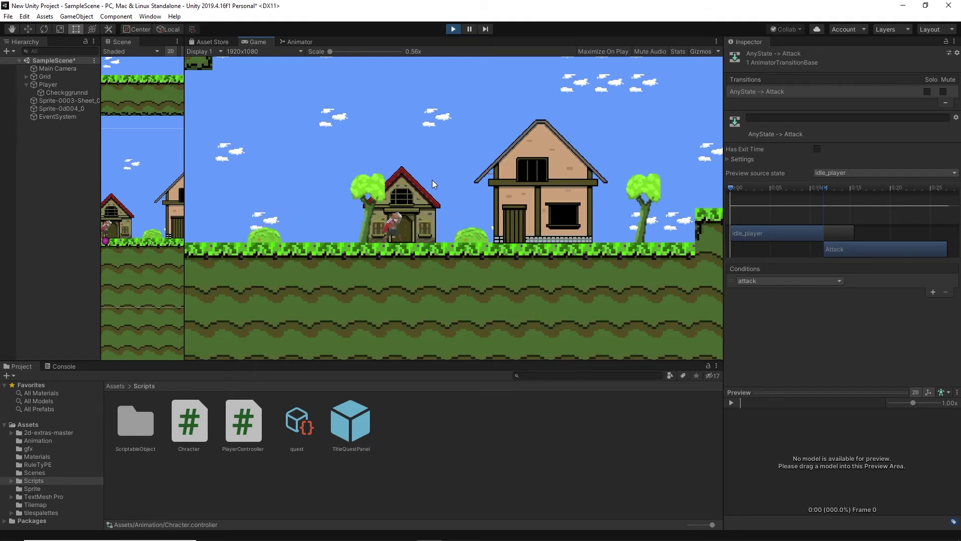
key(Left)
key(Right)
key(Right)
key(Left)
key(Right)
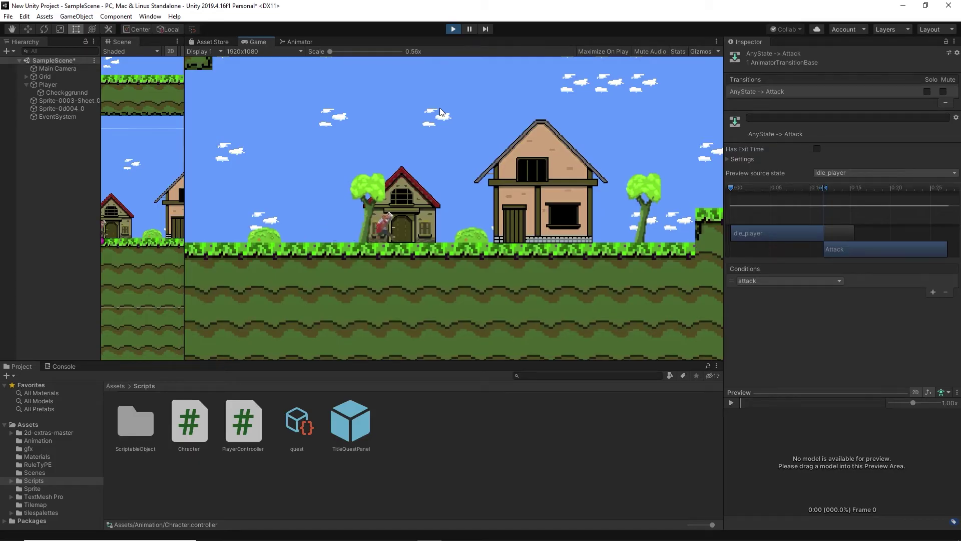
key(alt+Tab)
scroll(142, 253, up, 2)
Start a public void CanMove() method with an opening brace below Flip().
click(84, 290)
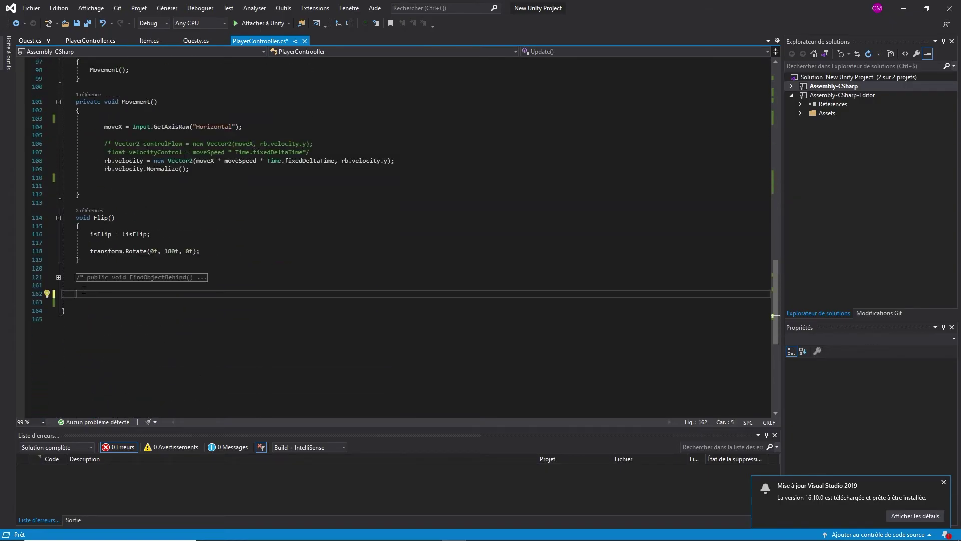
text(public void CanMove())
key(Return)
text({)
key(Return)
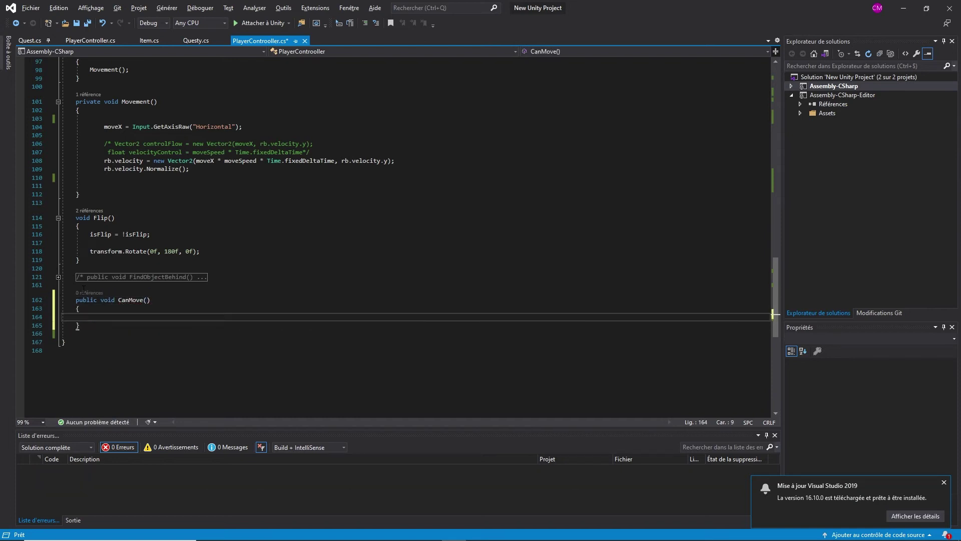
scroll(142, 317, up, 15)
scroll(120, 275, up, 15)
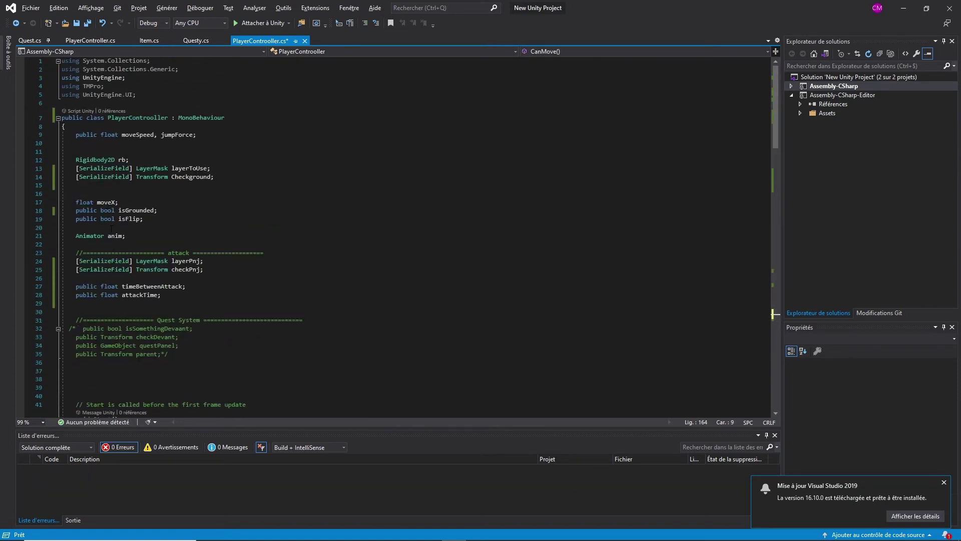
Declare a public bool canMoving field after attackTime and save.
click(96, 228)
click(78, 304)
text(public bool )
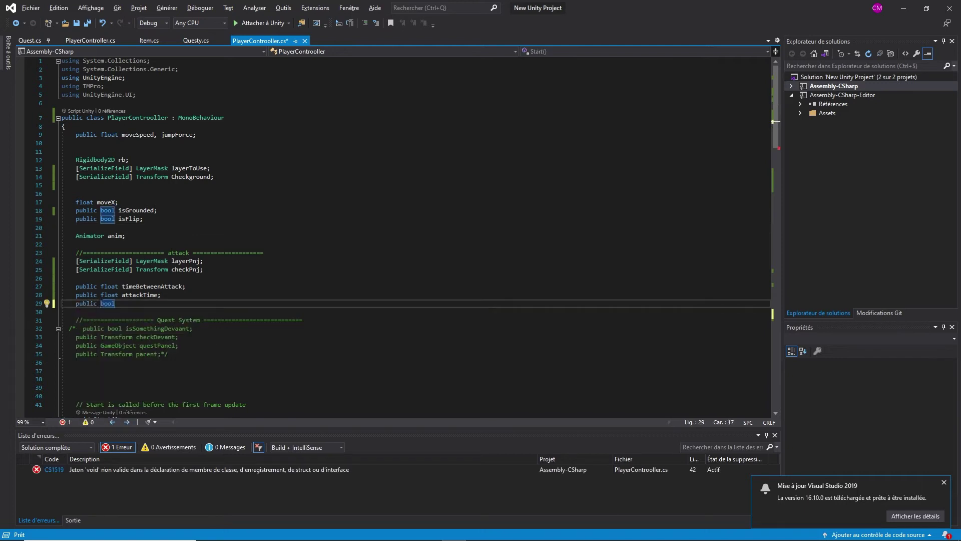
text(canMoving;)
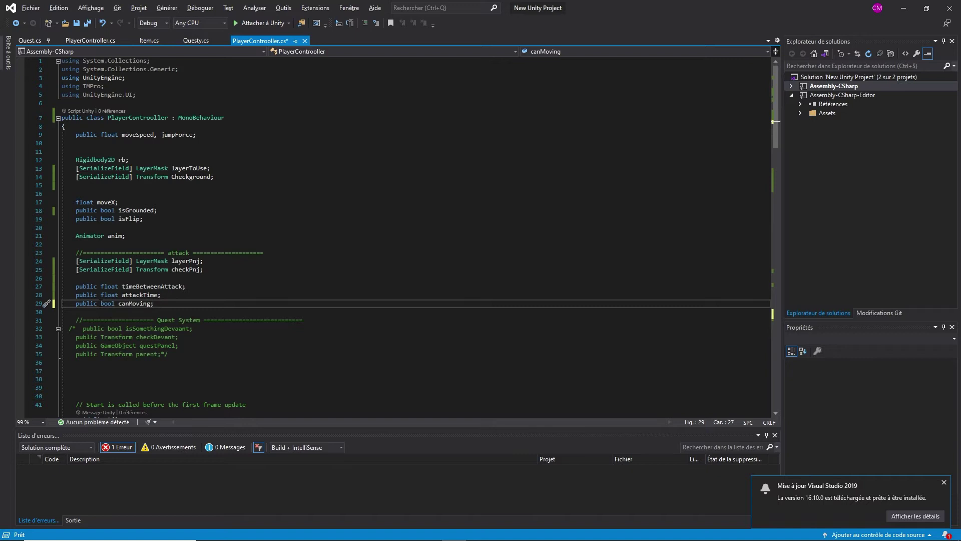
key(ctrl+s)
Make CanMove() toggle canMoving = !canMoving, correcting the assigned name to canMoving.
scroll(123, 244, down, 20)
click(124, 242)
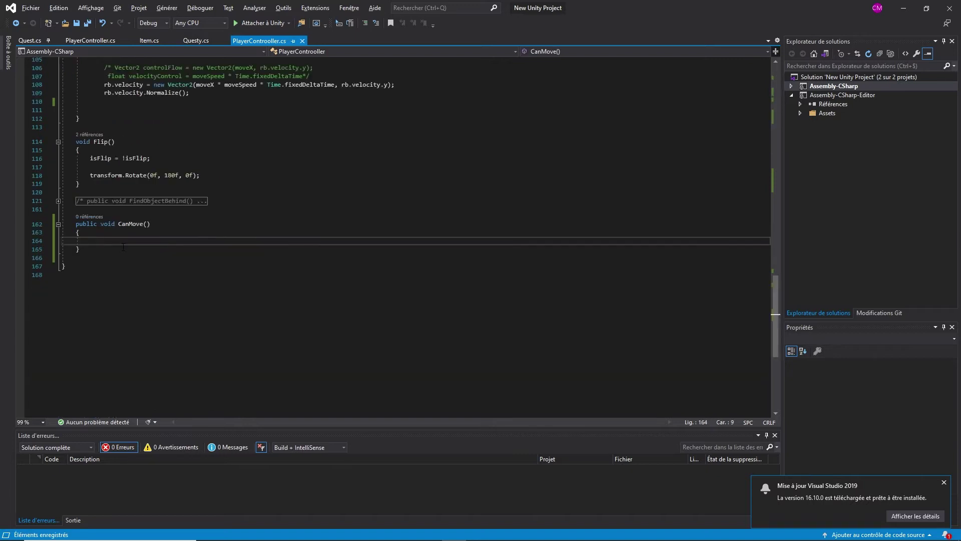
text(ca)
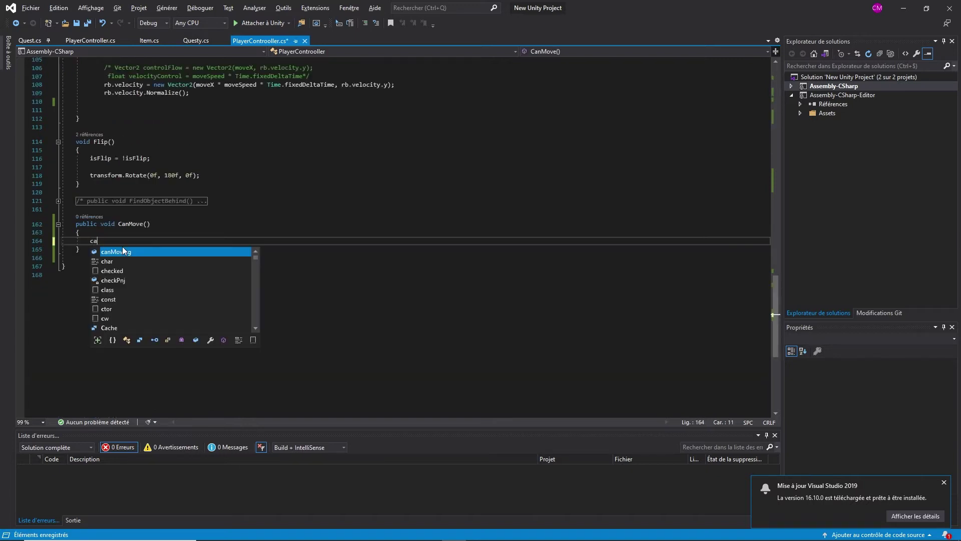
text(nm =)
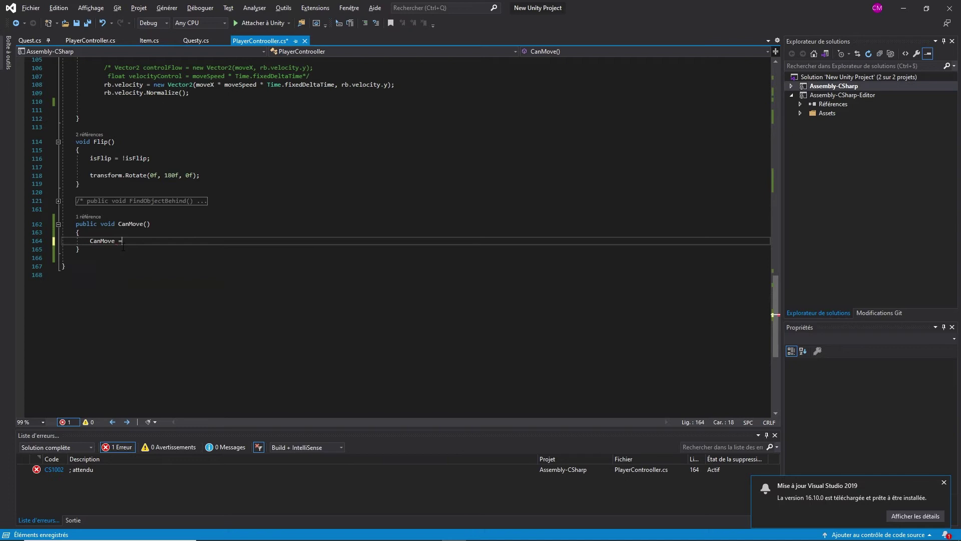
text(!c)
key(Tab)
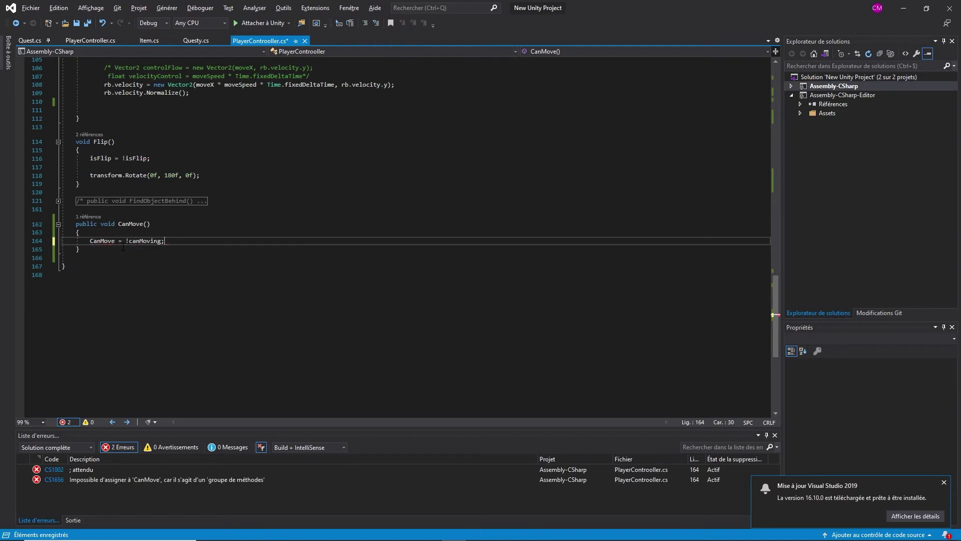
key(ctrl+s)
double_click(102, 240)
text(canMoving)
key(End)
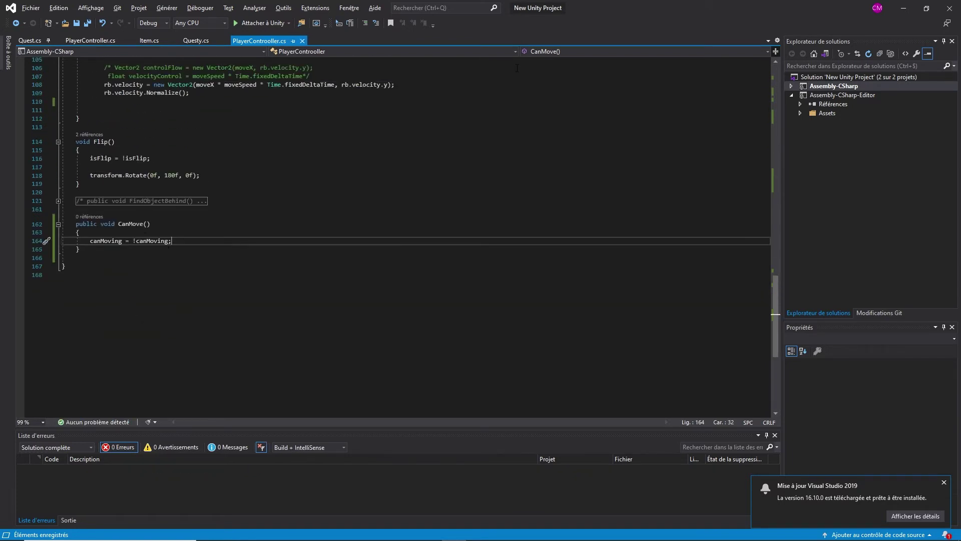
Open the Attack clip from the Assets/Animation folder in the Animation window.
click(903, 8)
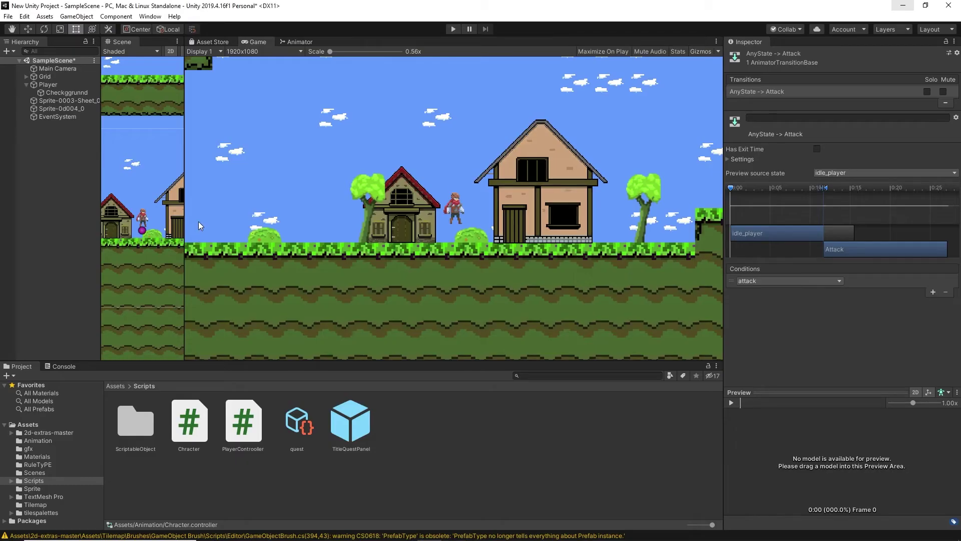
click(121, 385)
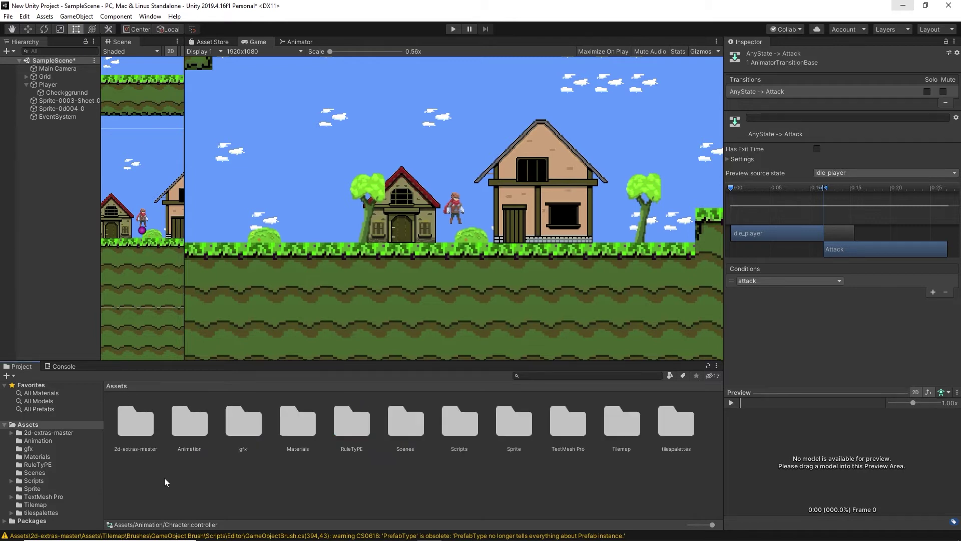
double_click(187, 423)
double_click(142, 429)
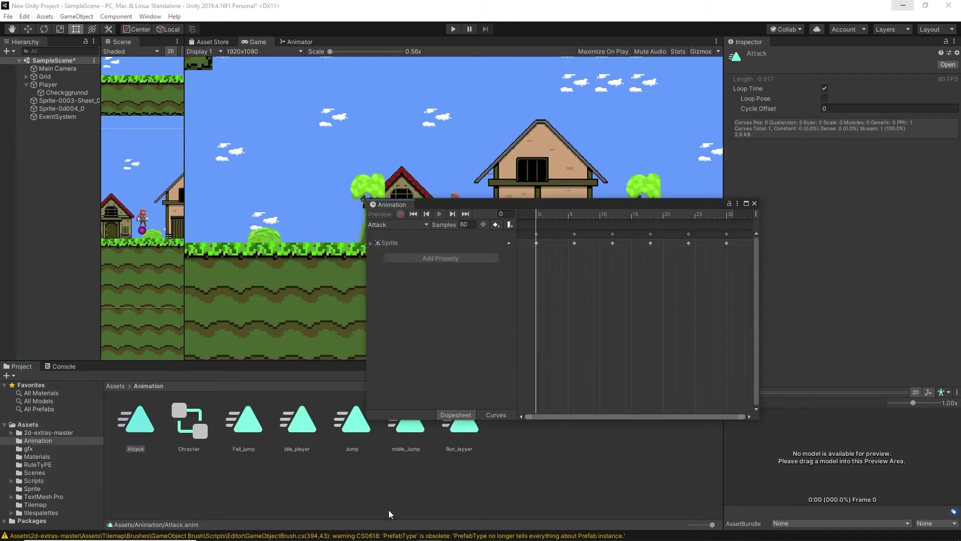
drag(549, 203, 489, 218)
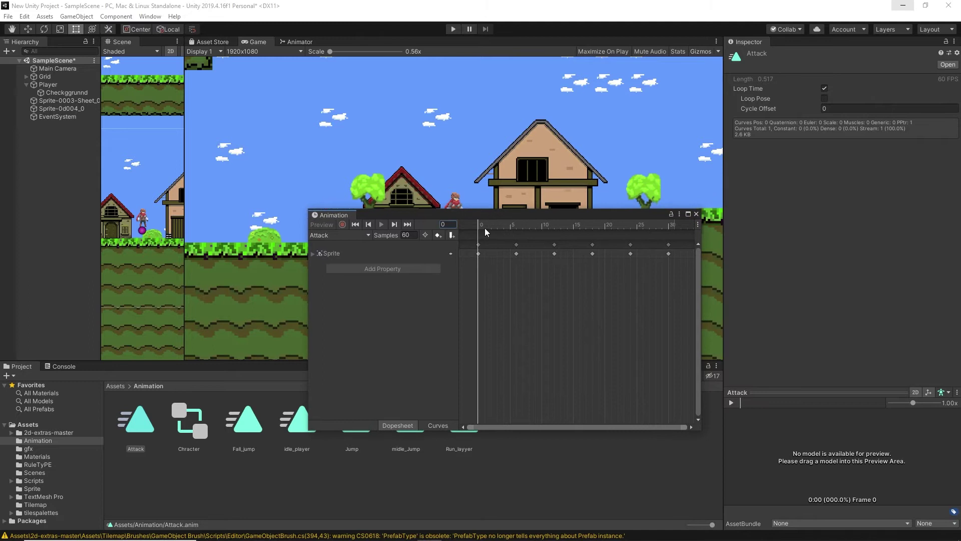
Add an animation event at frame 1 calling CanMove on PlayerControoller.
click(485, 231)
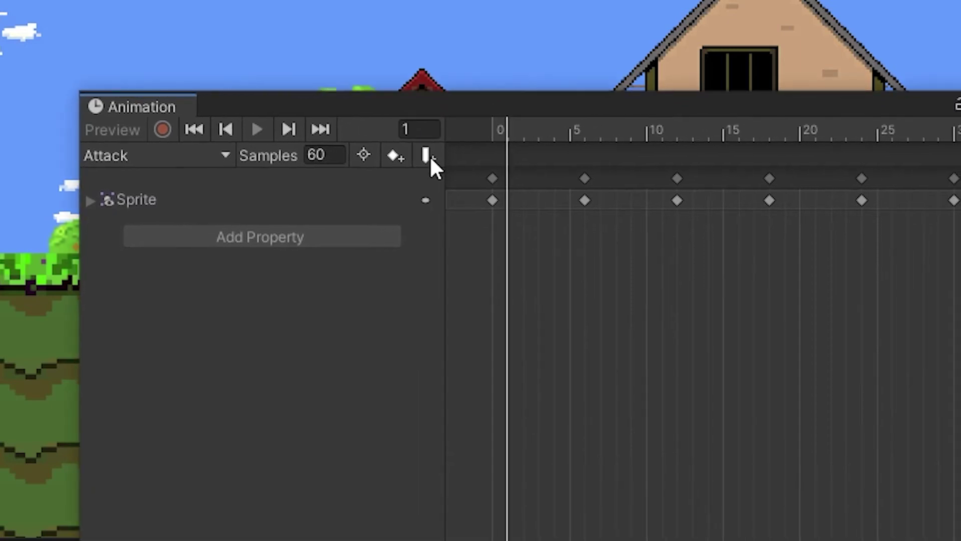
click(544, 236)
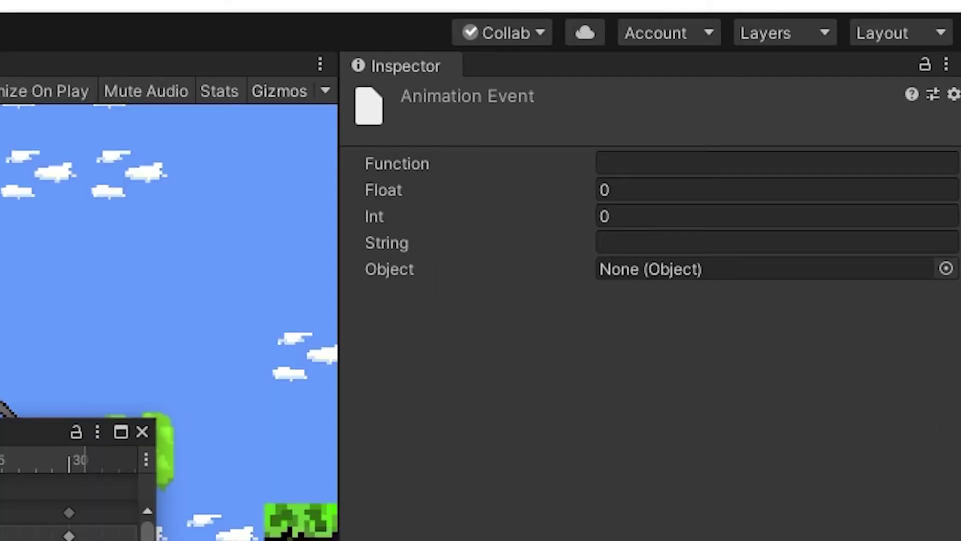
click(946, 268)
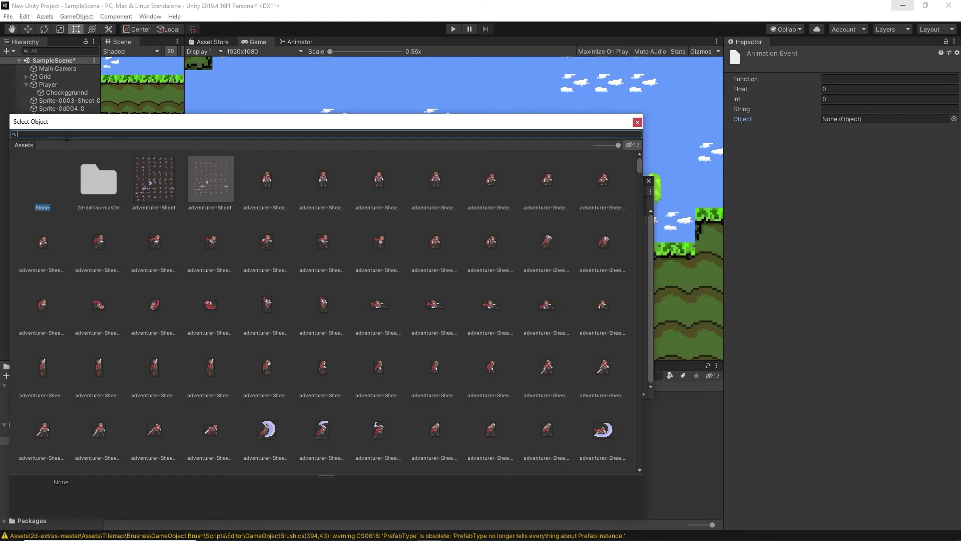
text(player)
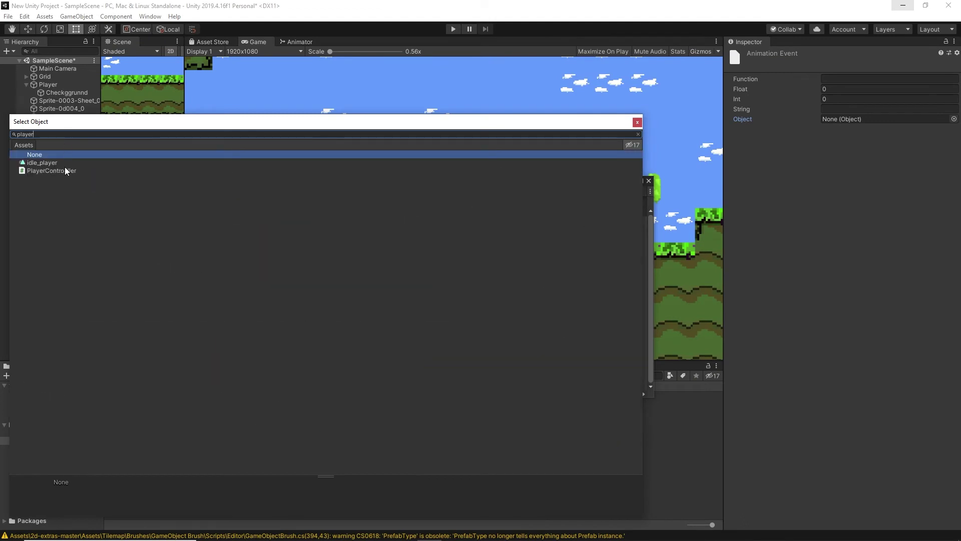
double_click(65, 168)
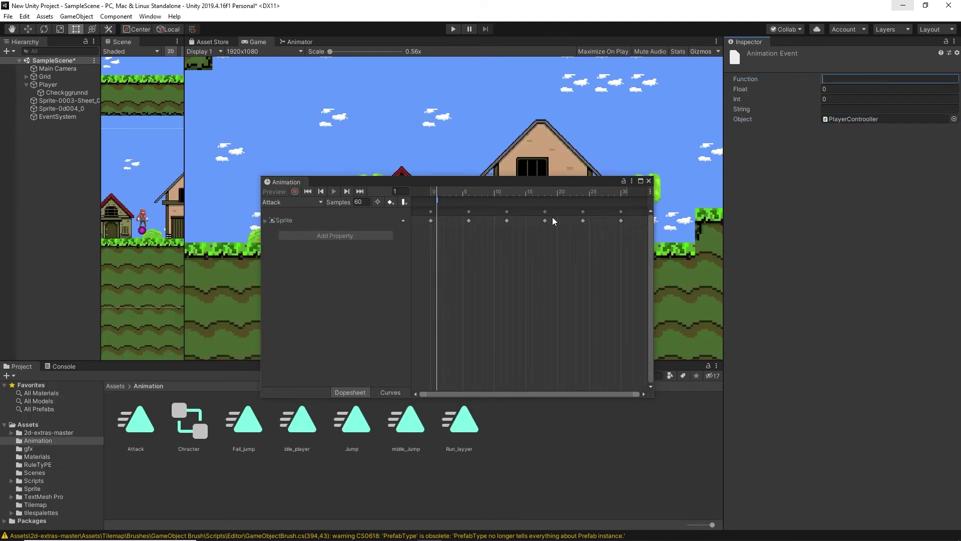
text(CanMove)
click(552, 220)
Add a second PlayerControoller CanMove event at frame 29 of the Attack clip.
click(580, 172)
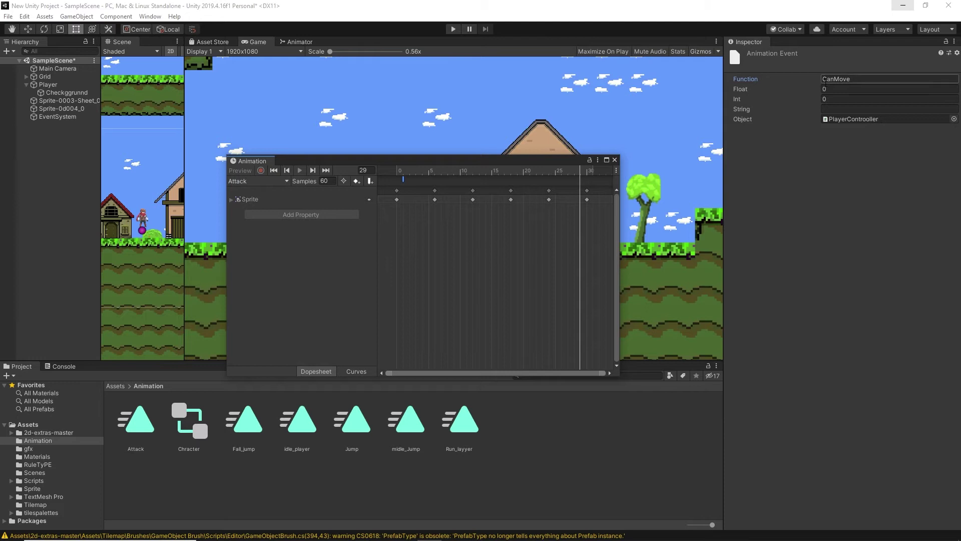
click(370, 181)
click(954, 119)
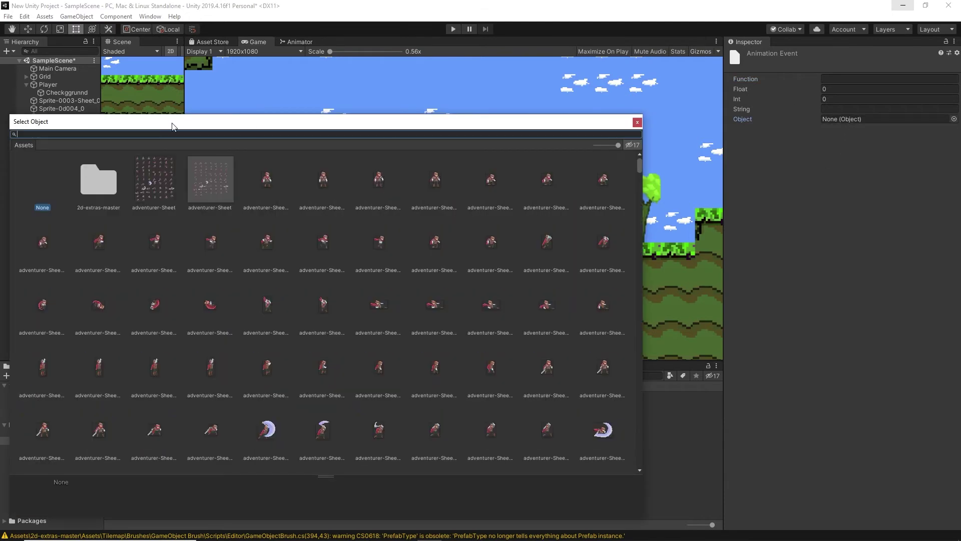
text(player)
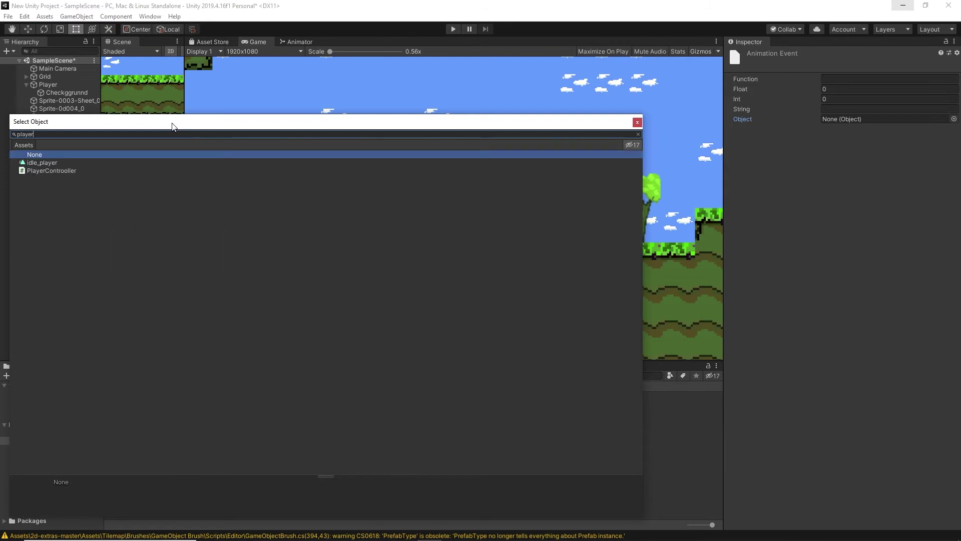
double_click(71, 170)
click(856, 79)
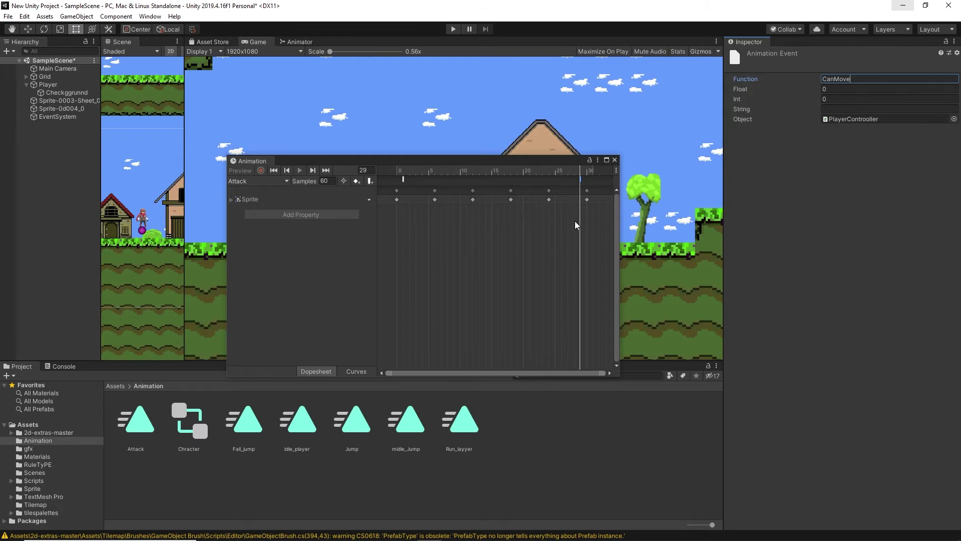
key(alt+Tab)
key(ctrl+minus)
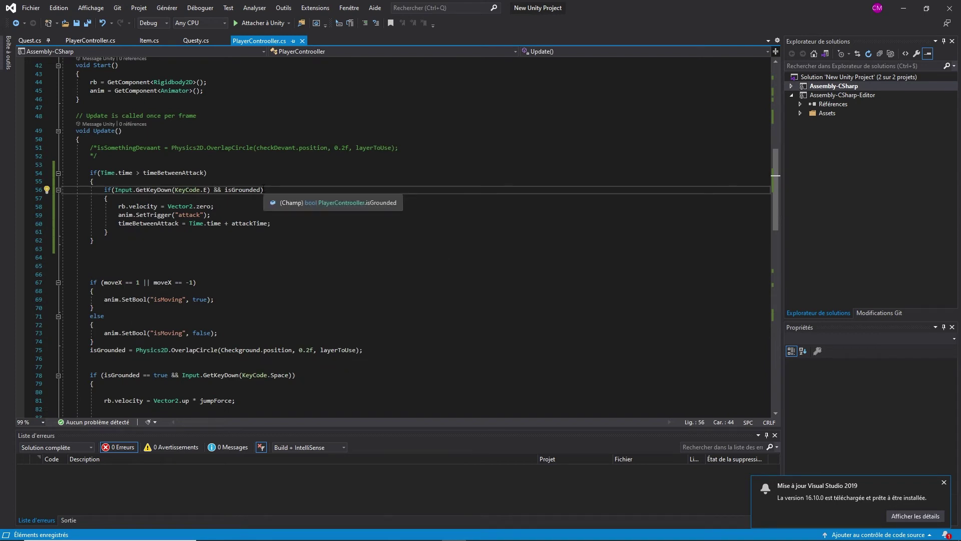
Add an && !canMoving condition to the attack check on line 56.
click(262, 190)
text(&& :ca)
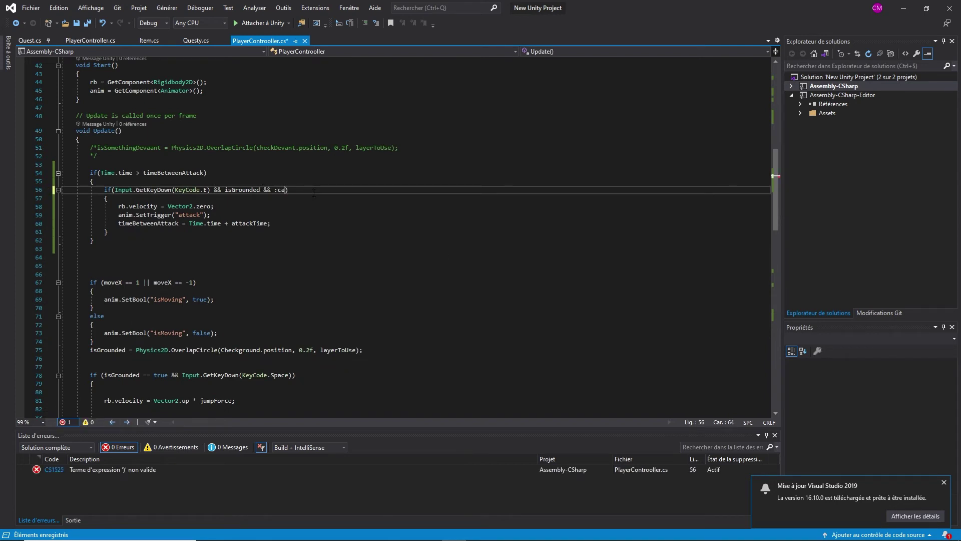
key(BackSpace)
key(BackSpace)
text(isAttacking)
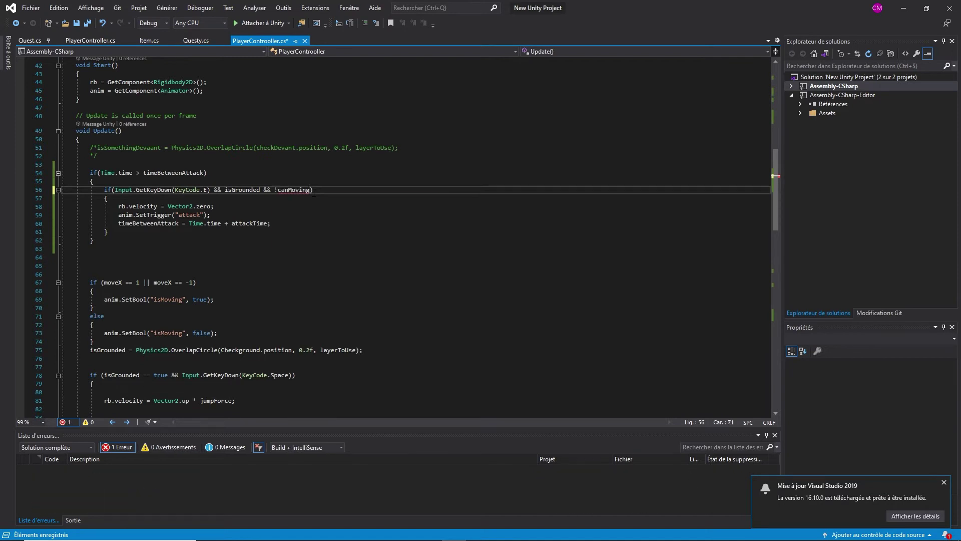
scroll(254, 269, down, 12)
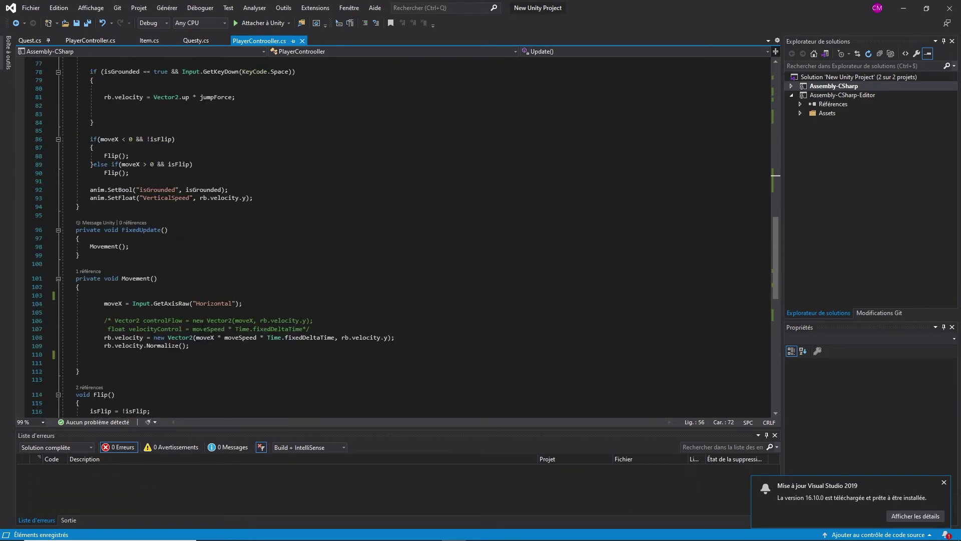
Wrap Movement()'s input and velocity code in an if (!canMoving) block.
click(107, 297)
text(if(!)
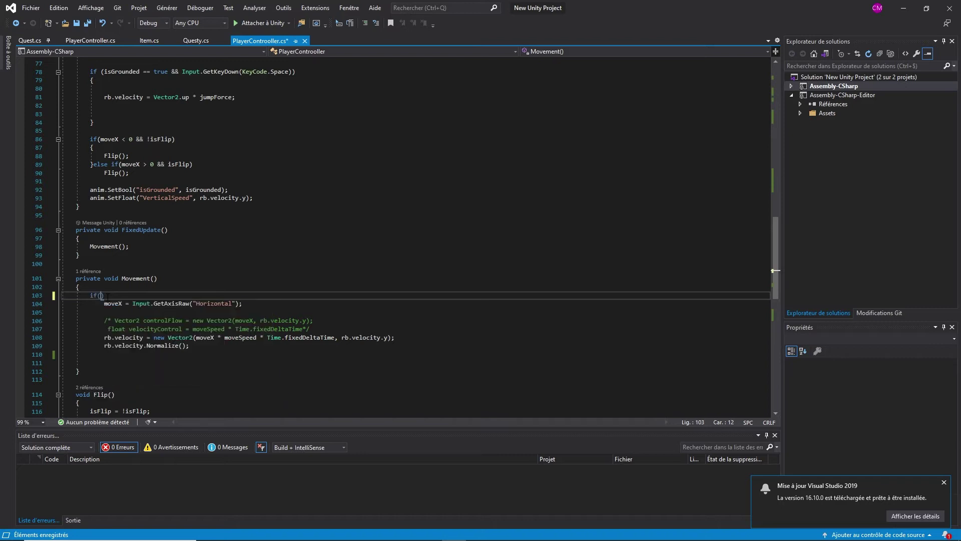
text(cabn)
key(Tab)
key(Return)
text({)
key(Return)
mouse_move(103, 329)
mouse_down()
mouse_move(190, 371)
mouse_move(105, 312)
mouse_up()
scroll(472, 382, down, 6)
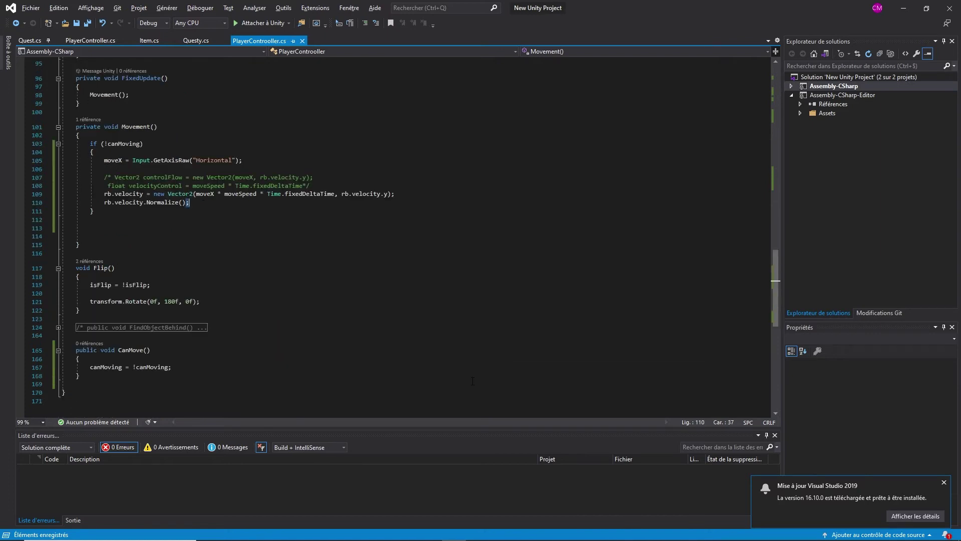
Close the Animation window, play-test running right and left with attacks, then stop playing.
mouse_move(473, 539)
click(430, 531)
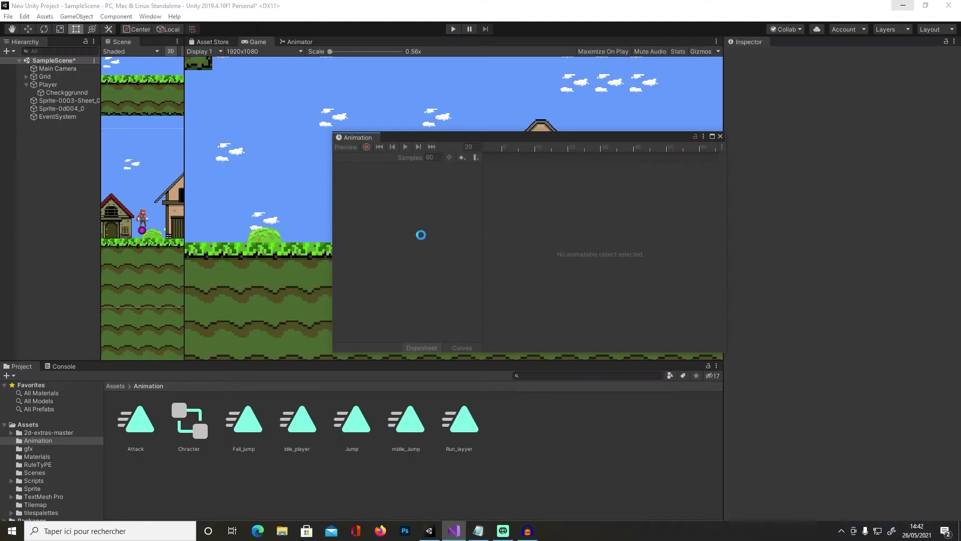
click(720, 136)
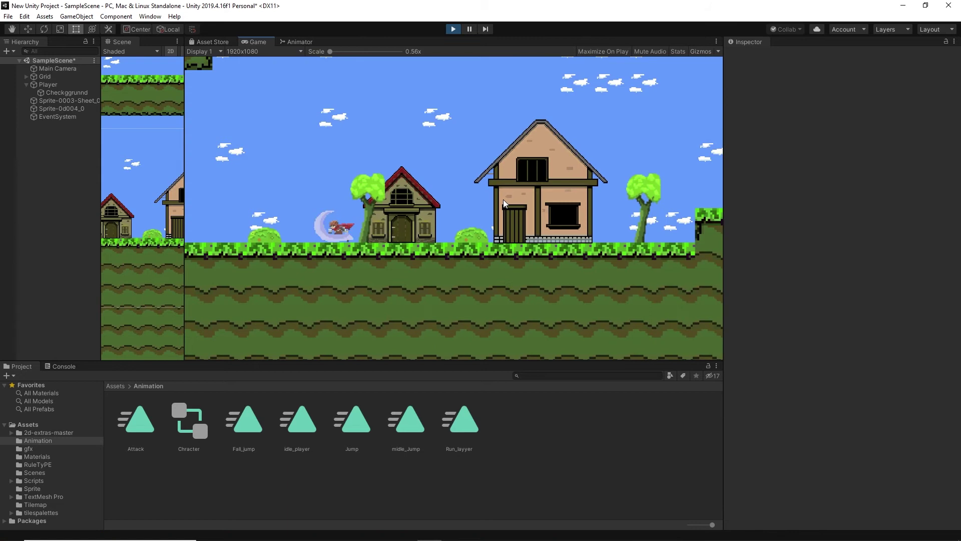
key(Right)
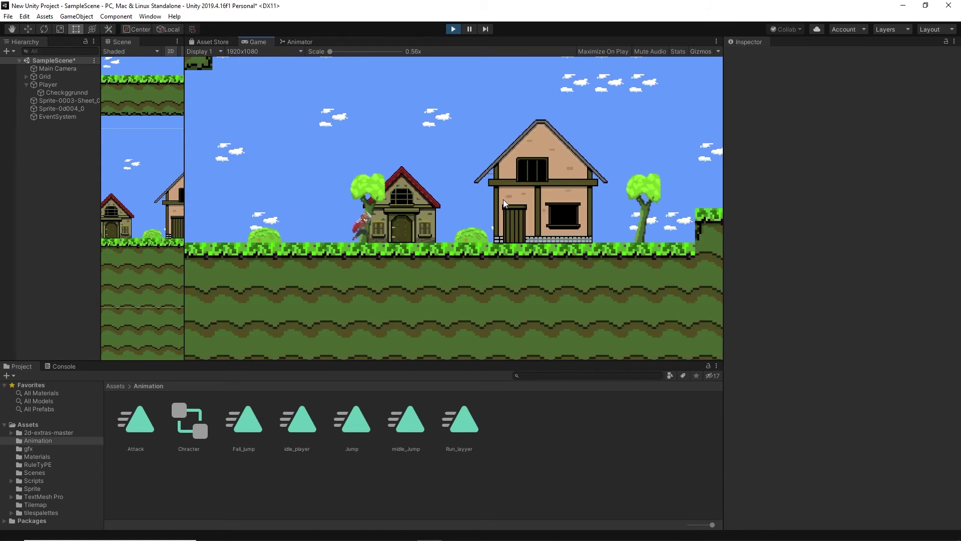
click(503, 199)
key(Left)
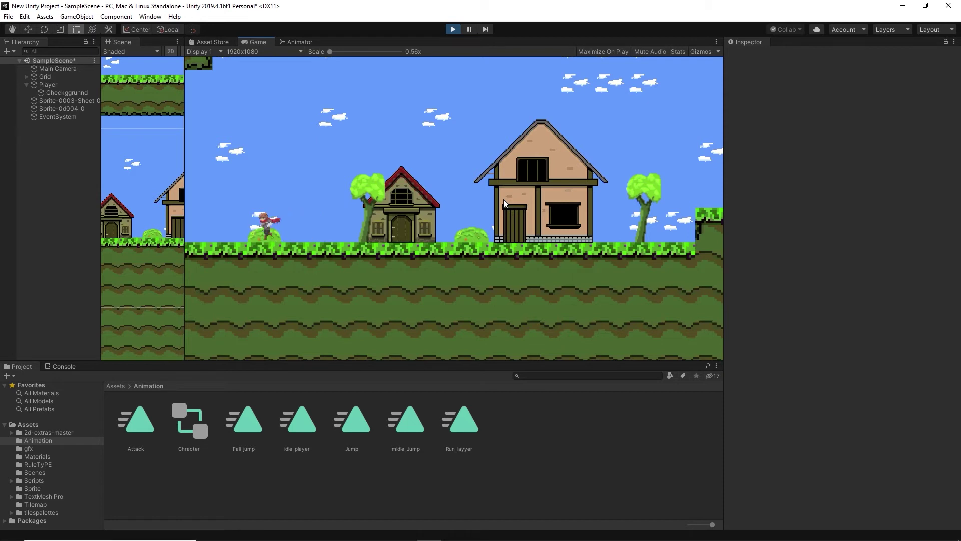
key(ctrl+p)
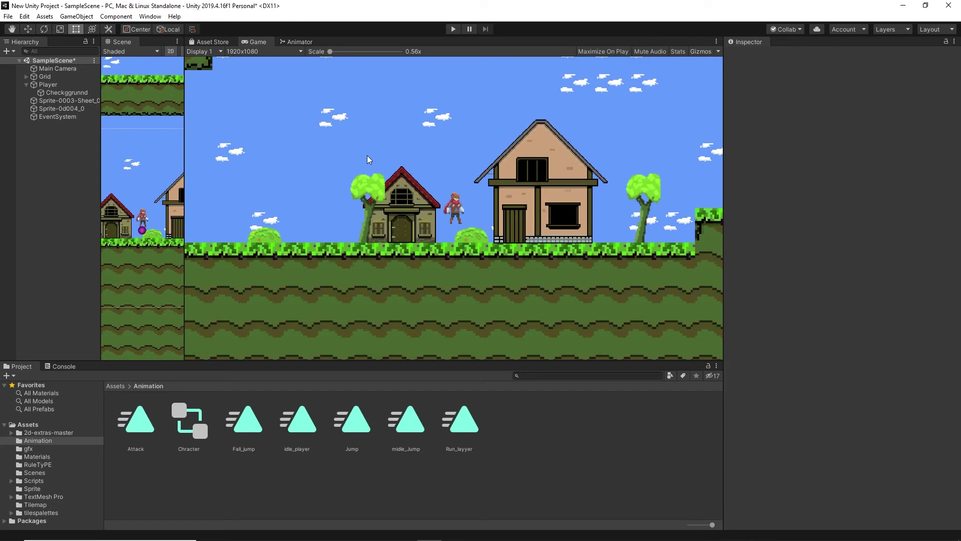
Select the Sprite-0003-Sheet_0 NPC and widen the Scene view onto the large house.
click(74, 100)
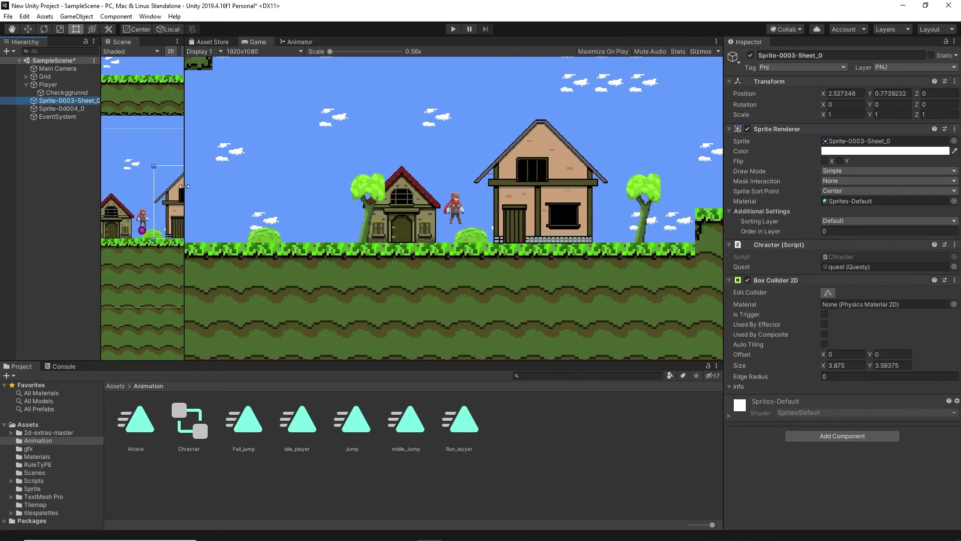
drag(185, 186, 437, 186)
middle_drag(340, 215, 194, 218)
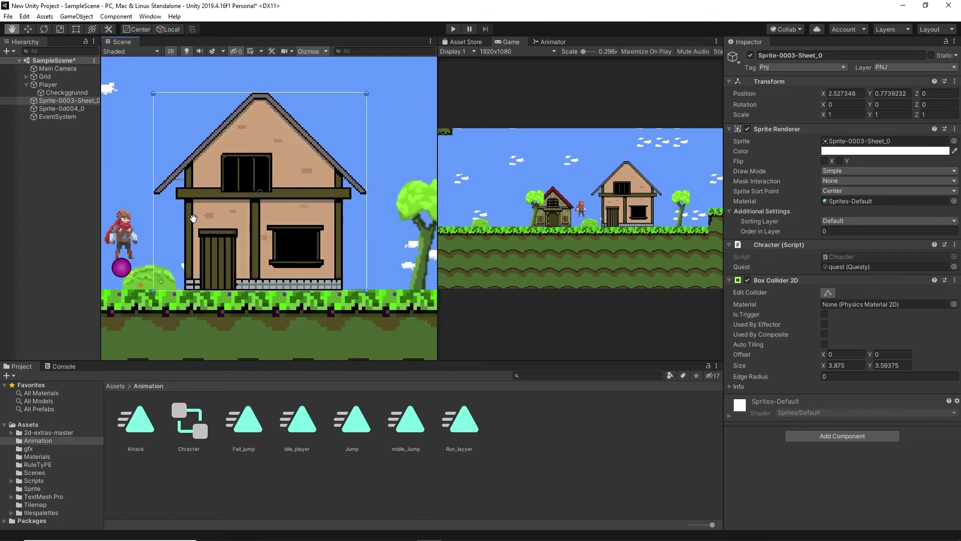
Create a C# script named Character in Assets/Scripts and open it in Visual Studio.
click(115, 386)
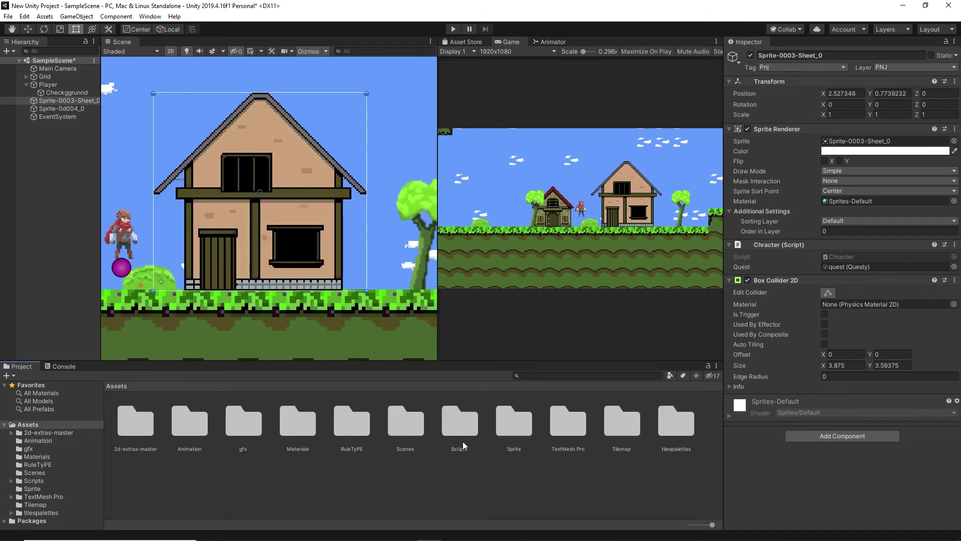
double_click(456, 418)
right_click(427, 436)
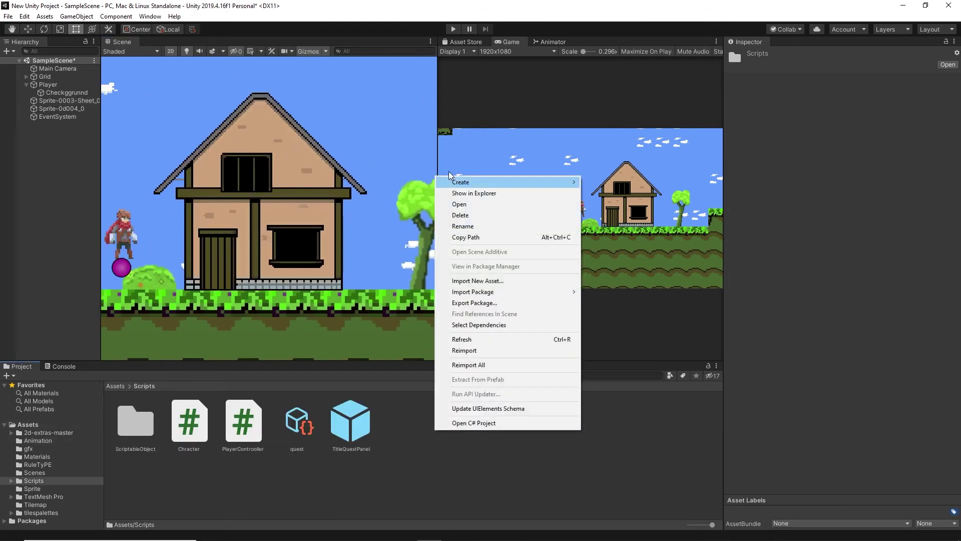
mouse_move(493, 185)
click(619, 83)
text(Character)
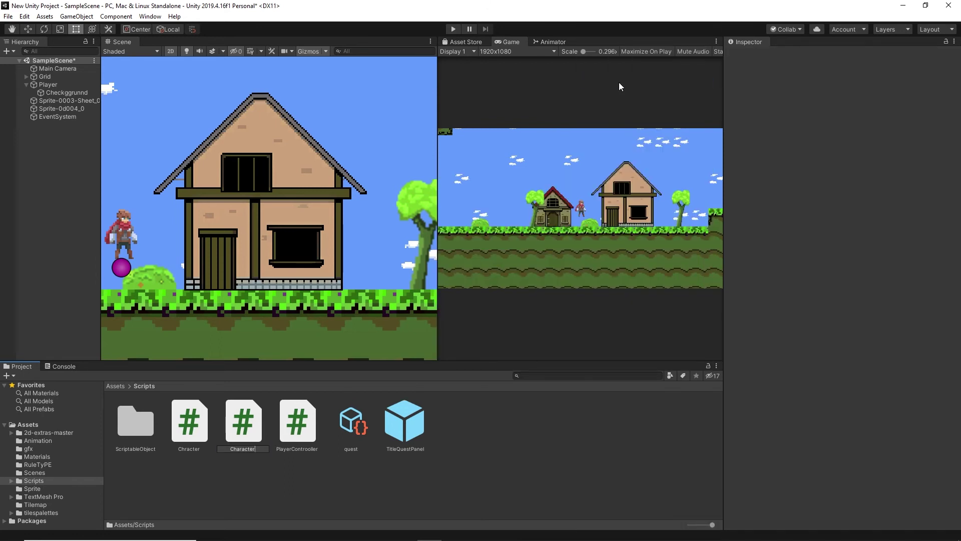
key(Return)
double_click(179, 426)
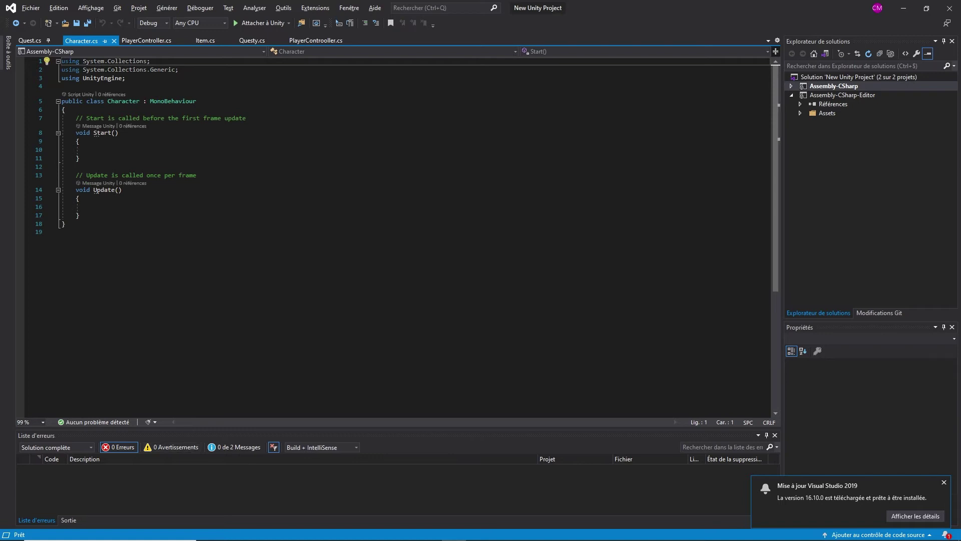
Replace the default Start and Update methods with a public class PNJ.
drag(70, 118, 144, 216)
key(Delete)
text(public class )
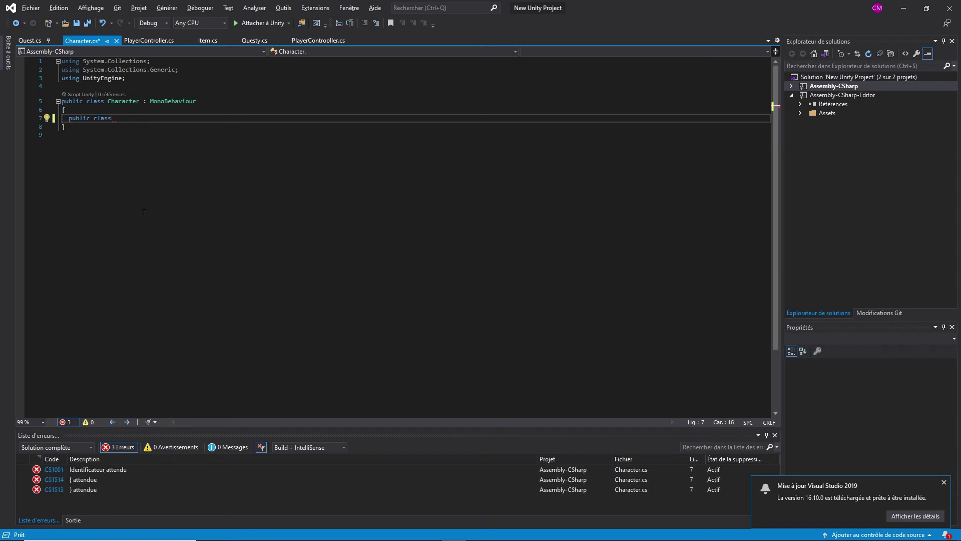
text(personnage)
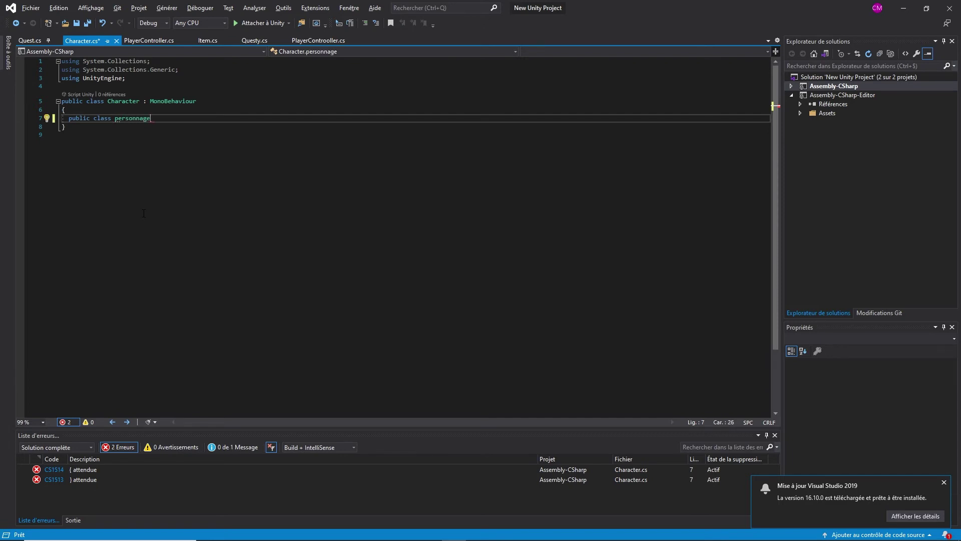
key(Return)
text({)
key(Return)
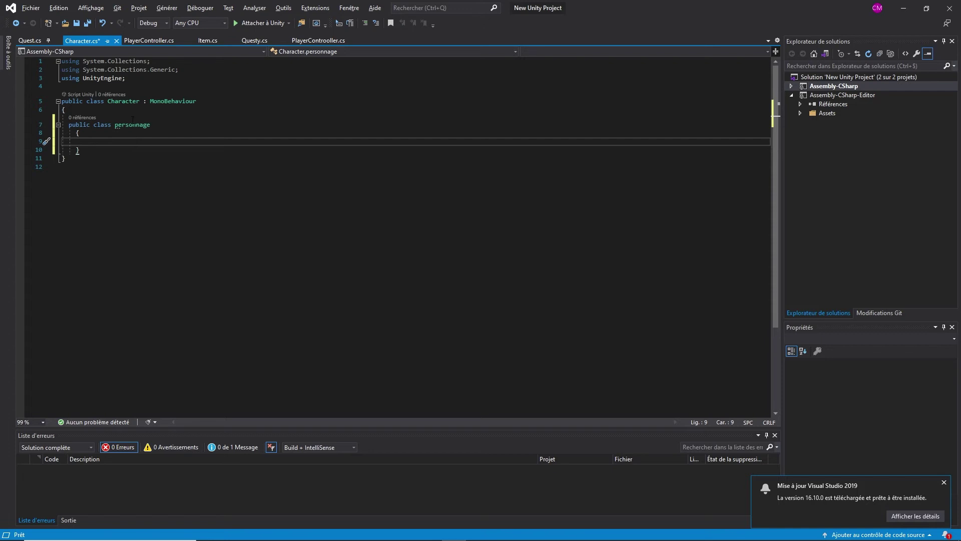
double_click(133, 124)
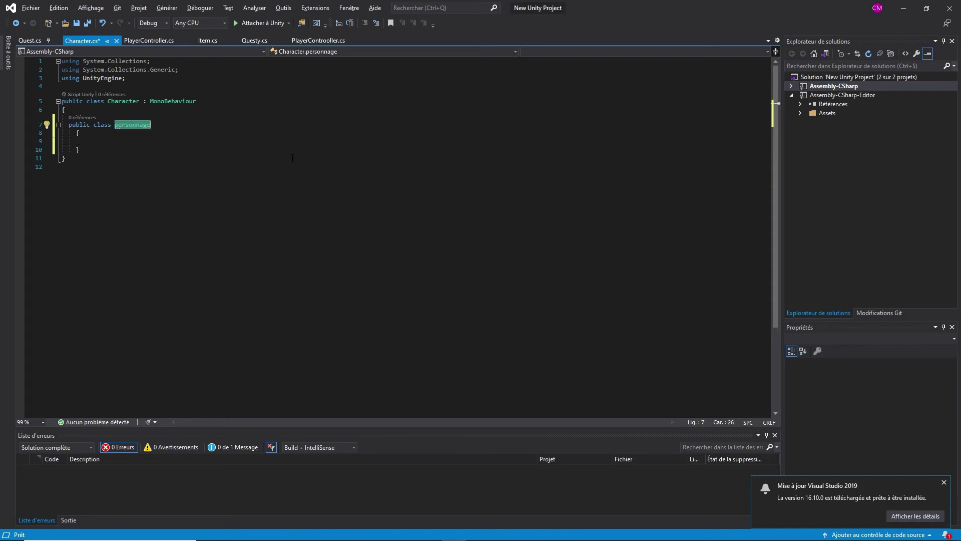
text(PNJ)
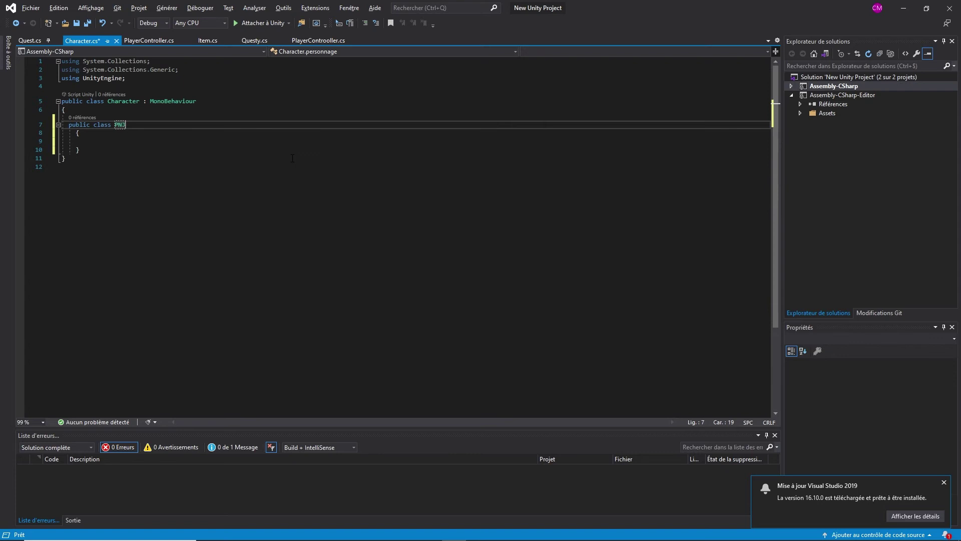
Give PNJ public int health, healthMax and damage fields, then save.
click(162, 140)
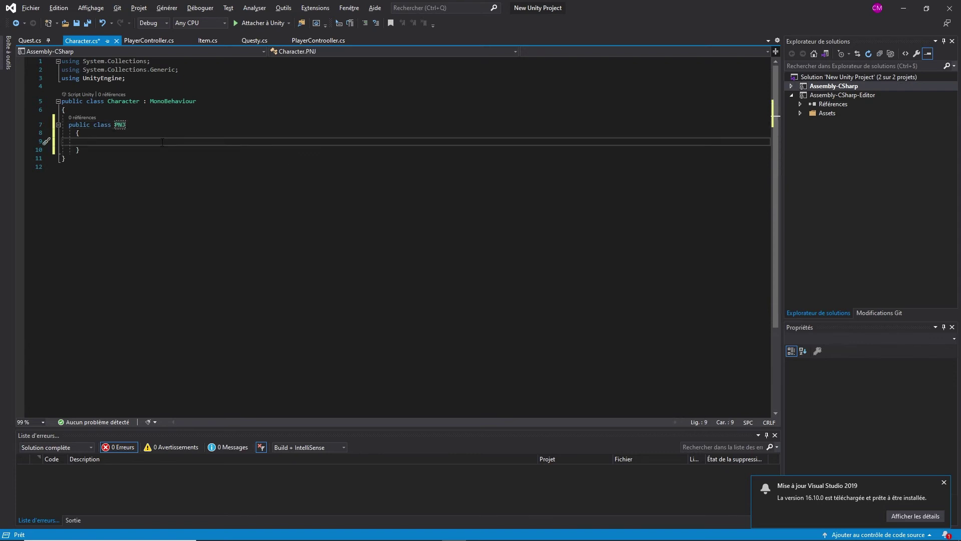
text(public )
text(int h)
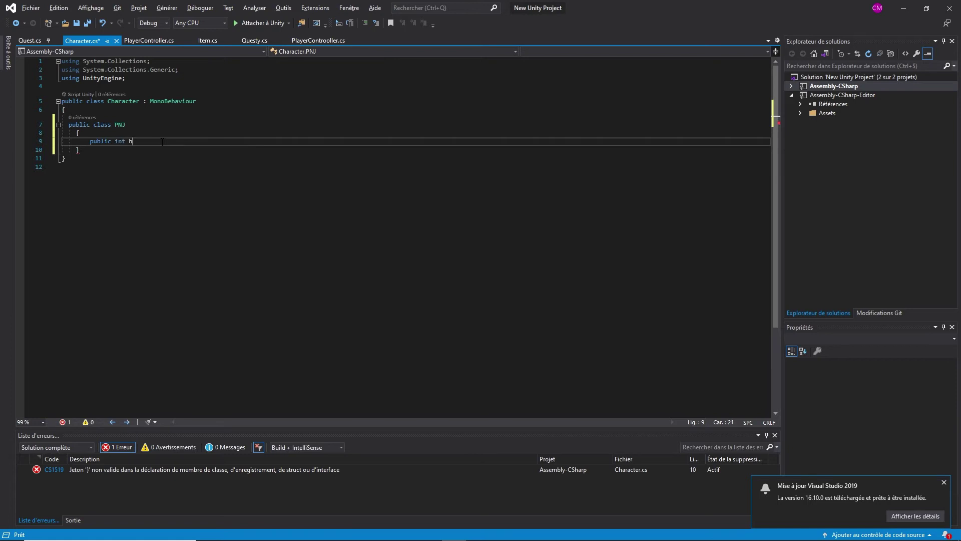
key(Return)
key(ctrl+v)
text(public int health;)
key(BackSpace)
key(BackSpace)
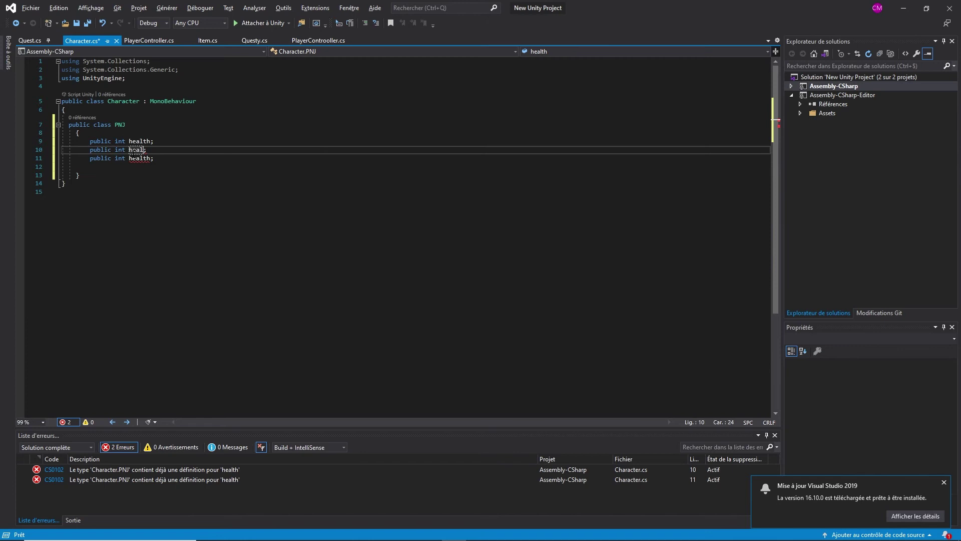
text(thMax)
click(134, 158)
double_click(135, 158)
text(damage)
key(ctrl+s)
Declare public PNJ pnj; and mark the PNJ class [System.Serializable].
key(Return)
key(Return)
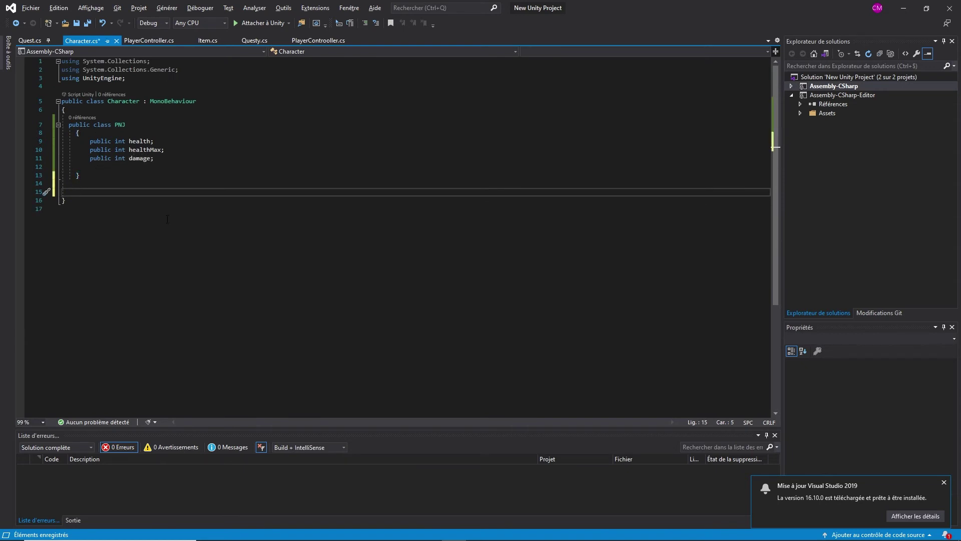
text(public PNJ )
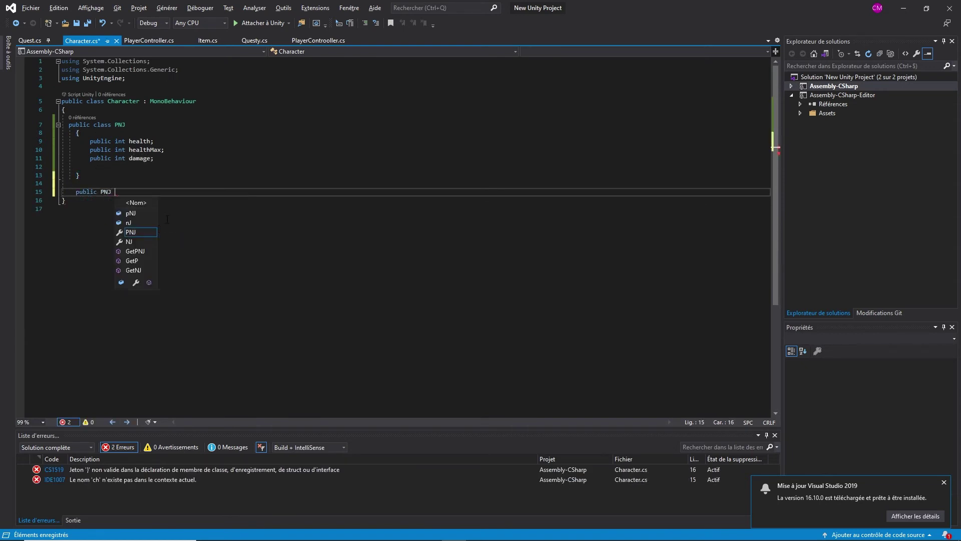
text(pnj;)
click(109, 113)
key(Return)
key(Return)
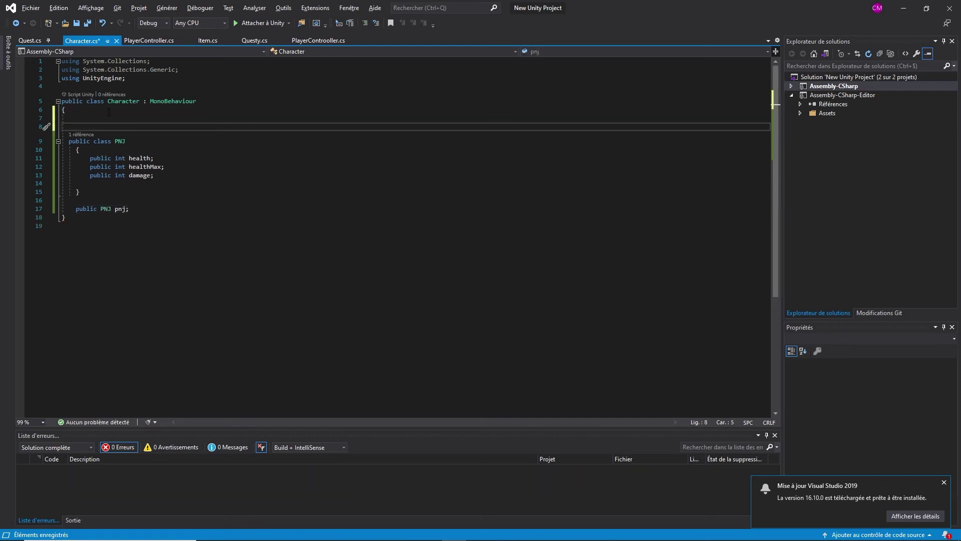
text([System.seria)
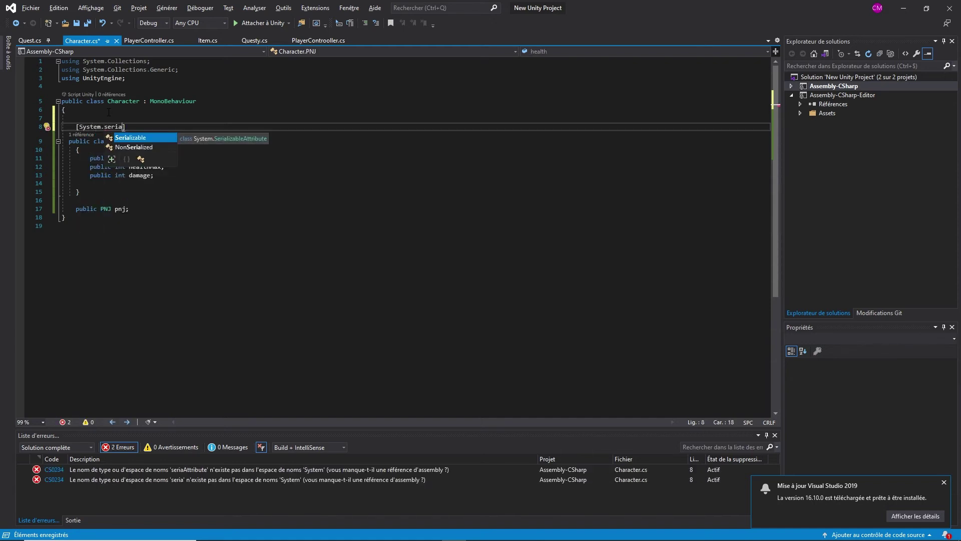
key(Tab)
click(142, 210)
key(Return)
key(Return)
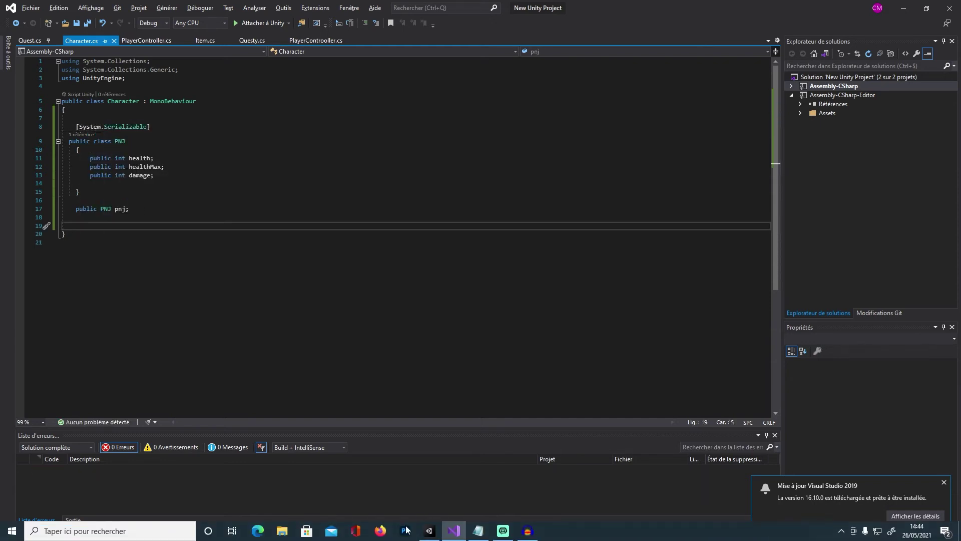
key(alt+Tab)
Attach Character to Sprite-0003-Sheet_0 and set Pnj Health and Health Max to 3.
click(64, 103)
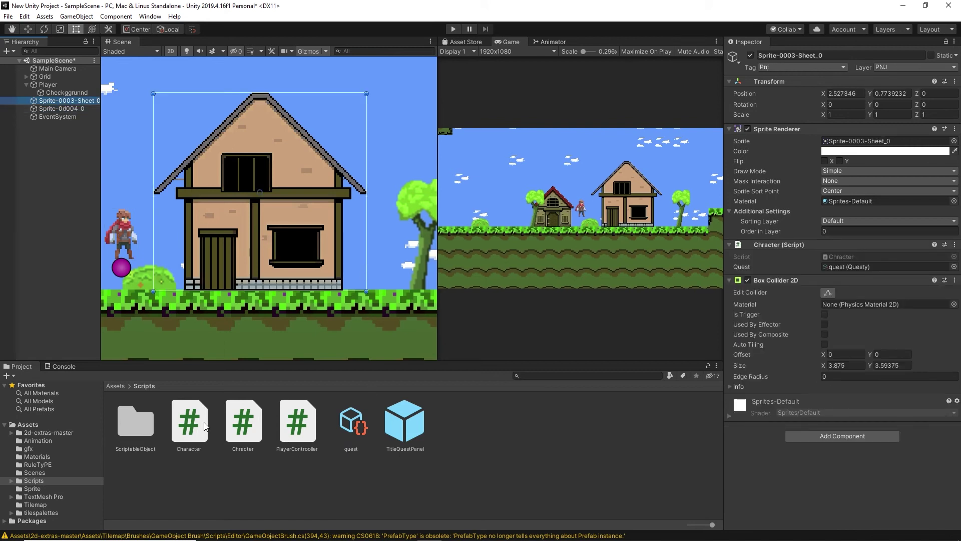
drag(205, 426, 826, 468)
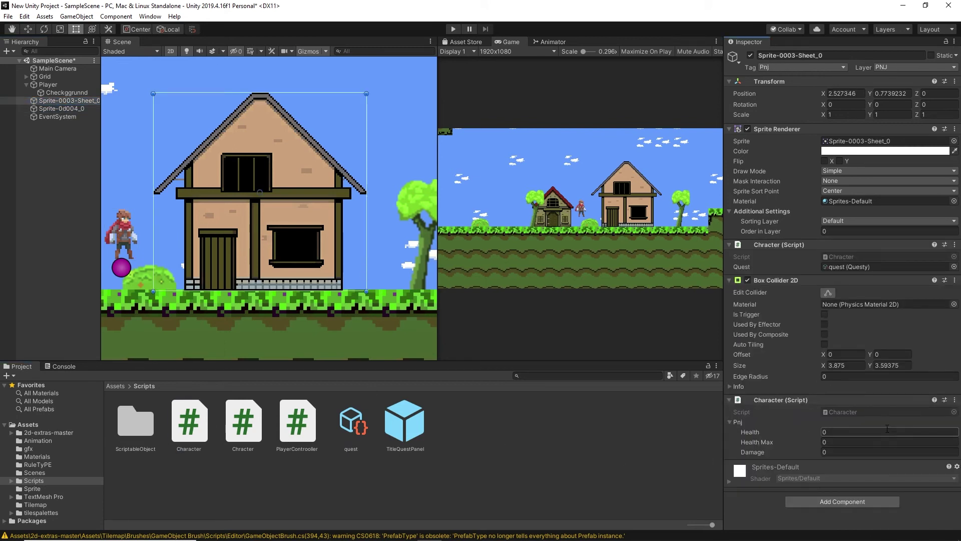
click(836, 432)
text(3)
key(Tab)
click(836, 451)
click(736, 523)
Add a public void TakeDamage(int damage) method to Character.cs.
click(455, 532)
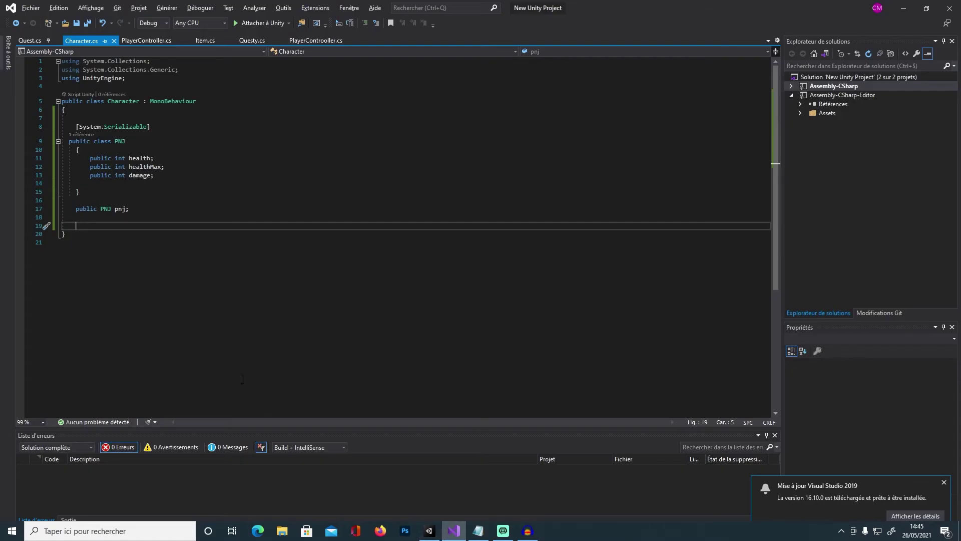
text(public )
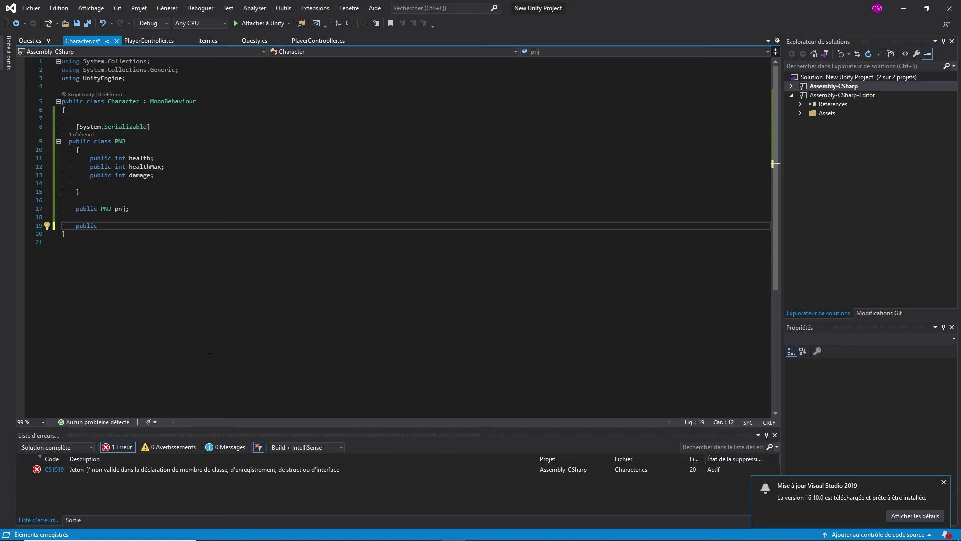
text(void TakeD)
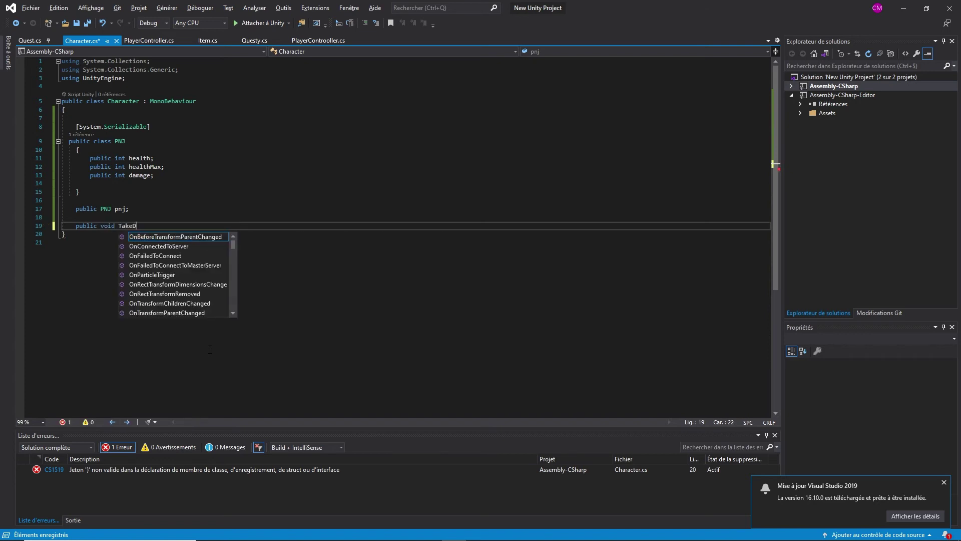
text(amage())
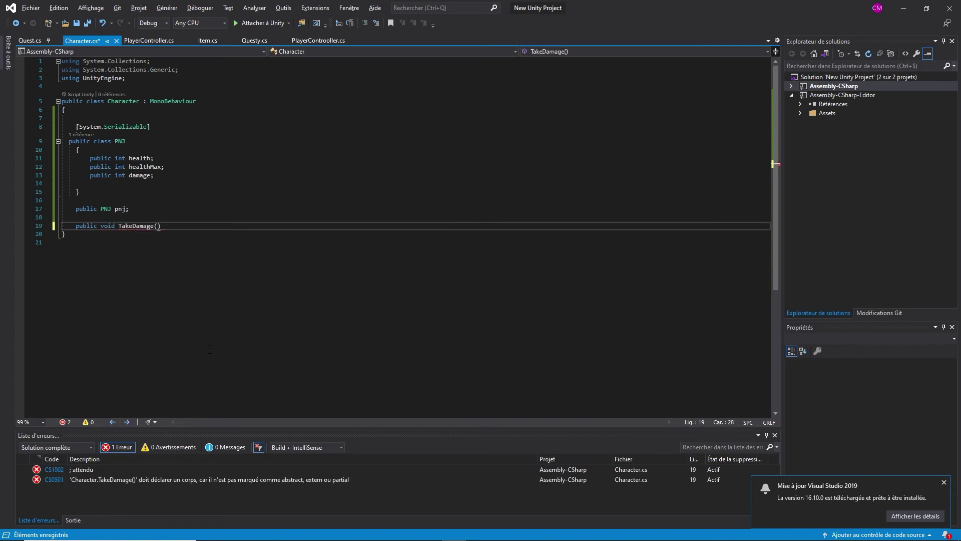
text({)
key(Return)
click(157, 232)
text(int damage)
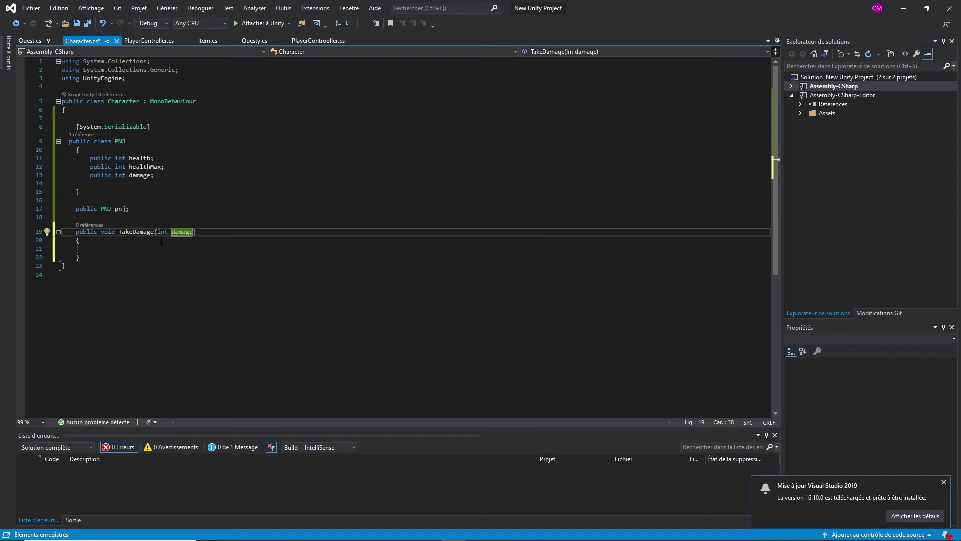
Make TakeDamage subtract damage from pnj.health.
click(119, 252)
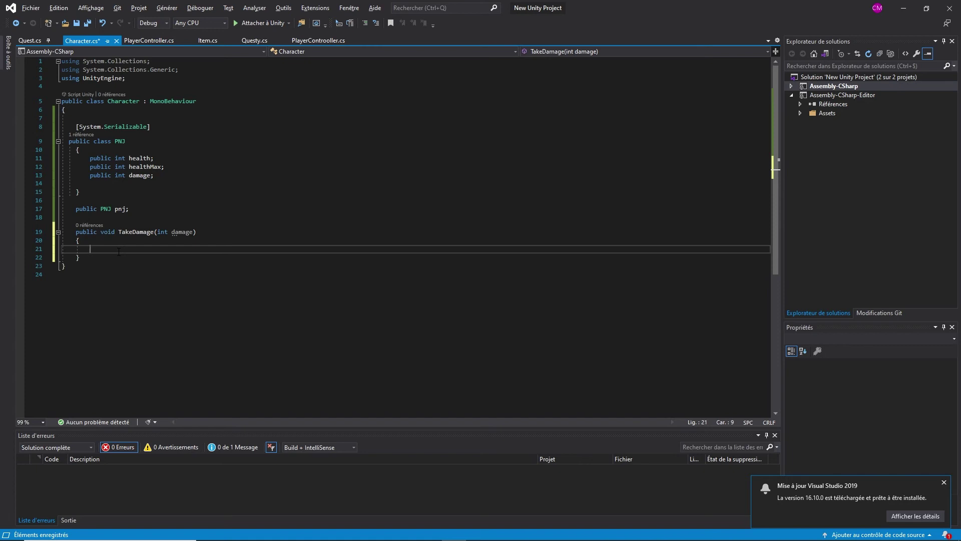
text(chract)
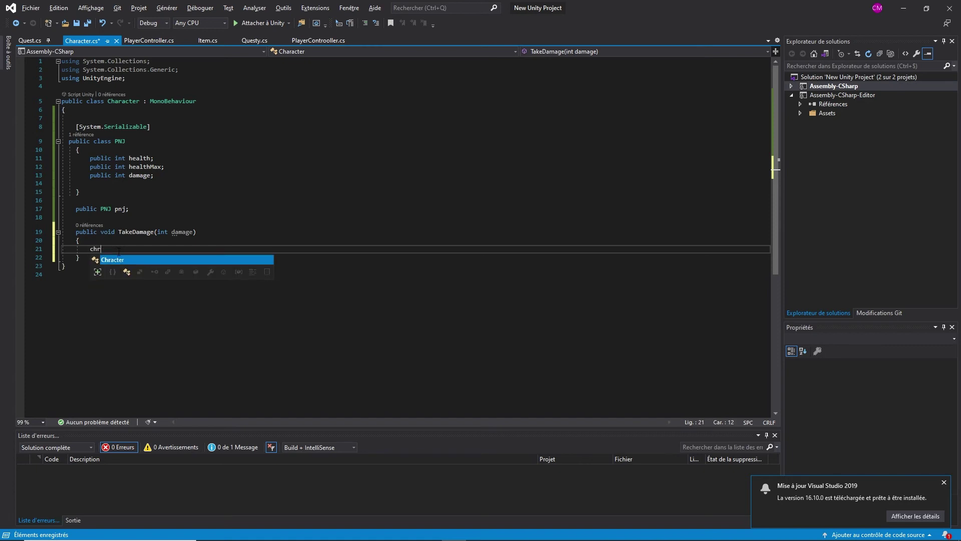
key(BackSpace)
key(BackSpace)
key(BackSpace)
text(pnj)
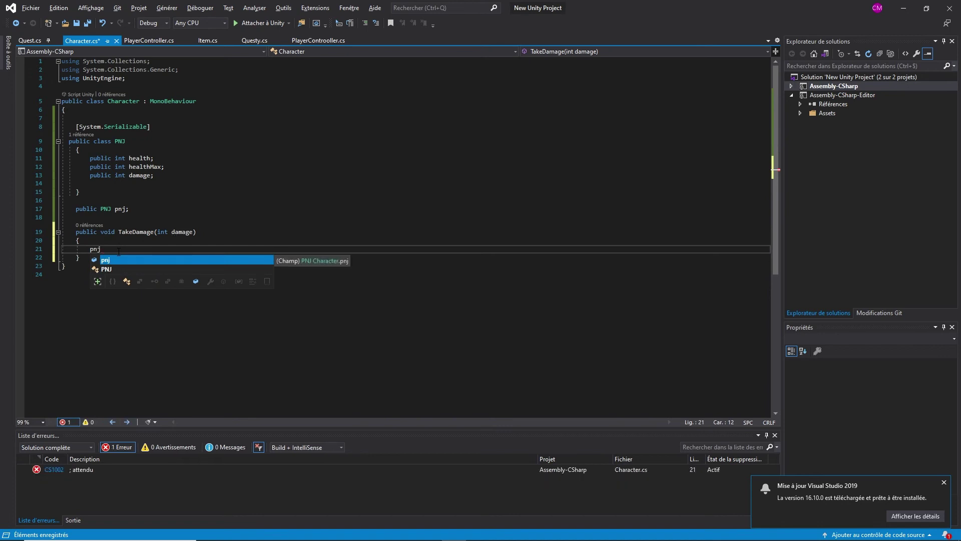
text(.health -= da)
key(Tab)
text(;)
key(Return)
key(Return)
key(Return)
key(Up)
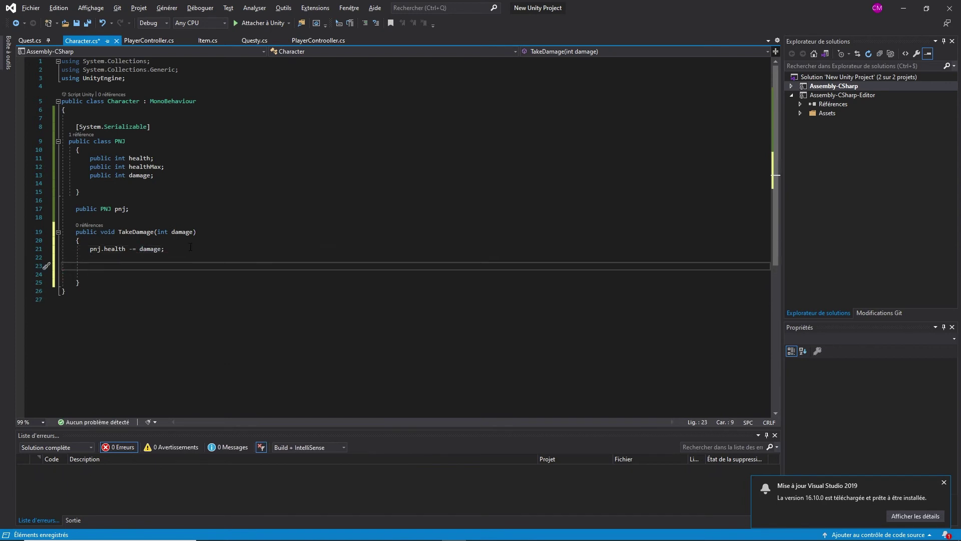
Destroy this.gameObject when pnj.health drops to 0 or below.
text(if(pnj.health <= 0)
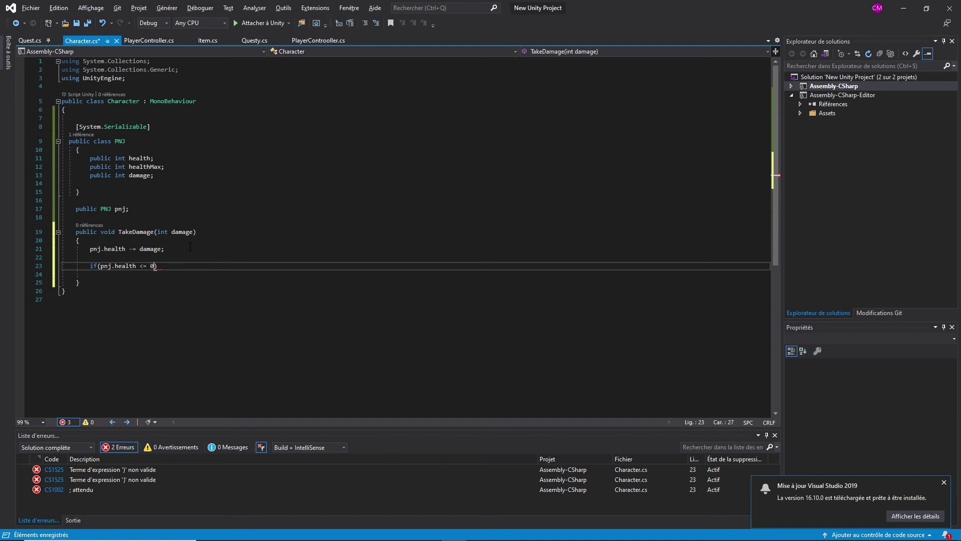
text())
key(Return)
text({)
key(Return)
text(Destroy(this.gam)
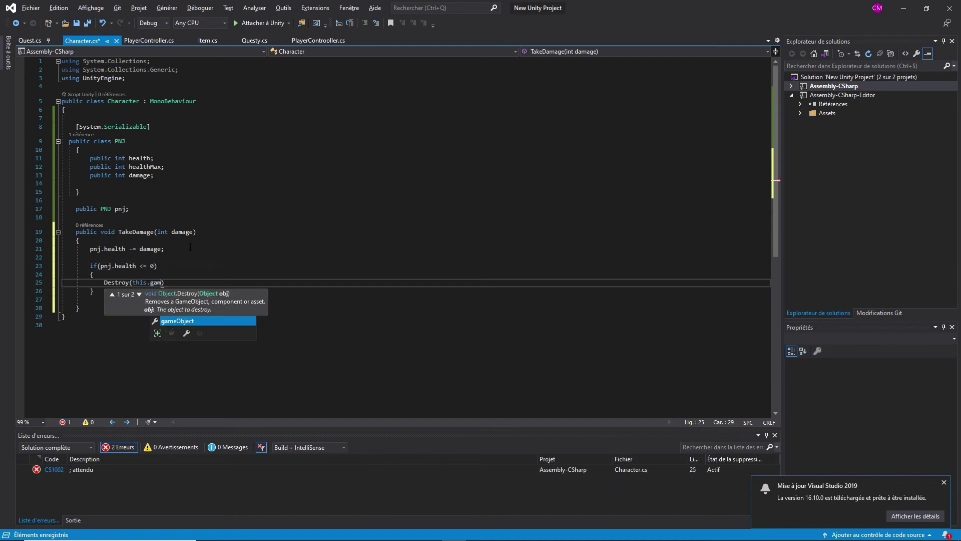
key(Tab)
text();)
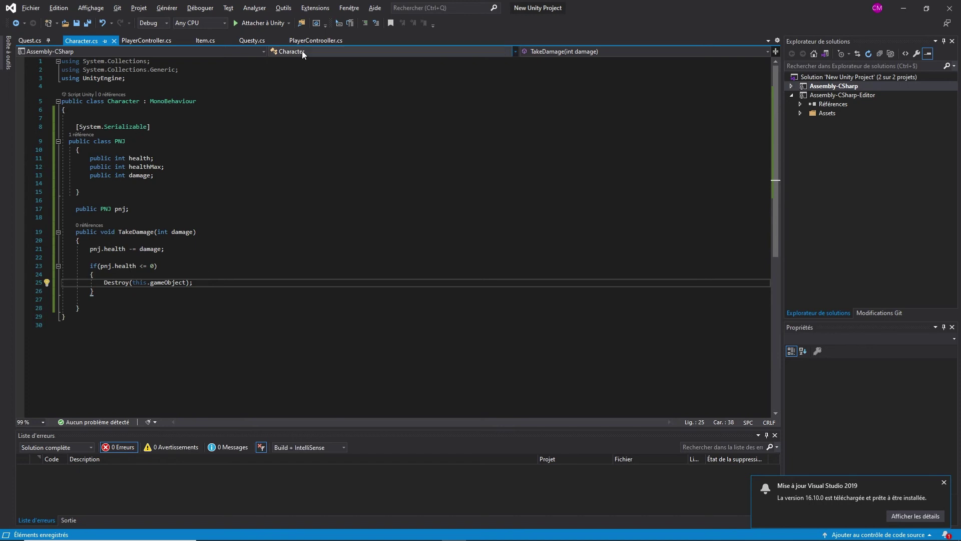
click(316, 41)
Add a new public void Attack() method with an opening brace after CanMove.
scroll(203, 334, down, 4)
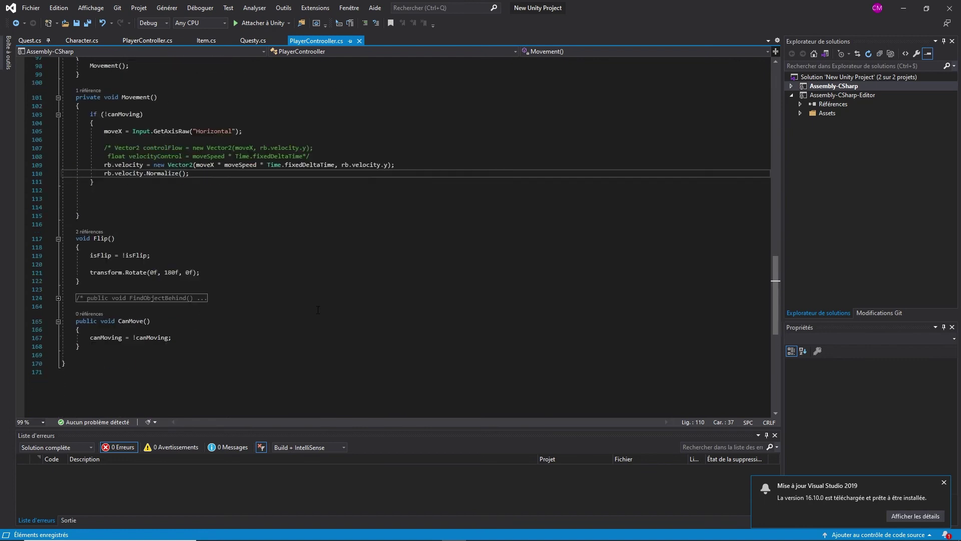
scroll(154, 240, down, 3)
click(88, 279)
key(Return)
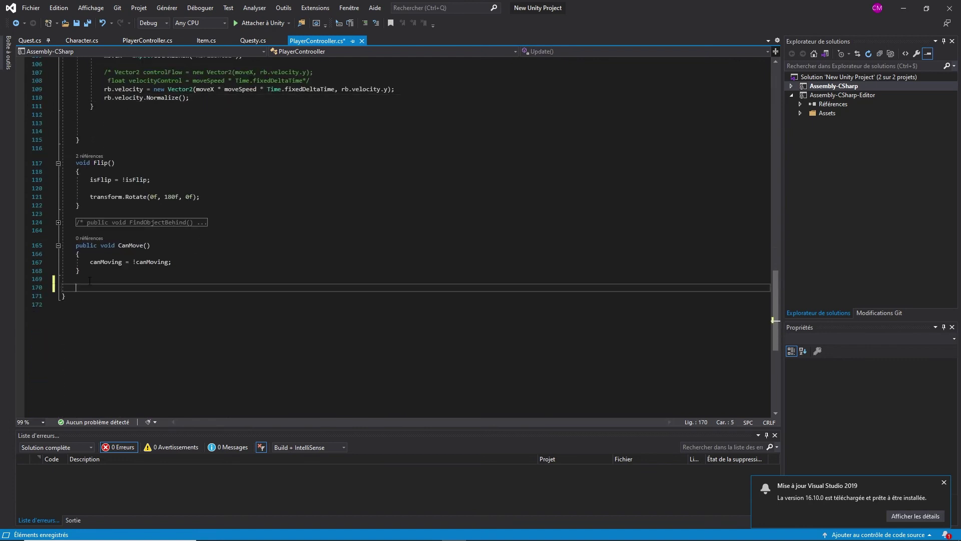
text(public void Attack())
key(Return)
text({)
key(Return)
Change the class's base from MonoBehaviour to Character and save PlayerControoller.cs.
scroll(90, 281, up, 9)
scroll(150, 296, up, 9)
scroll(200, 308, up, 9)
scroll(232, 317, up, 8)
double_click(199, 114)
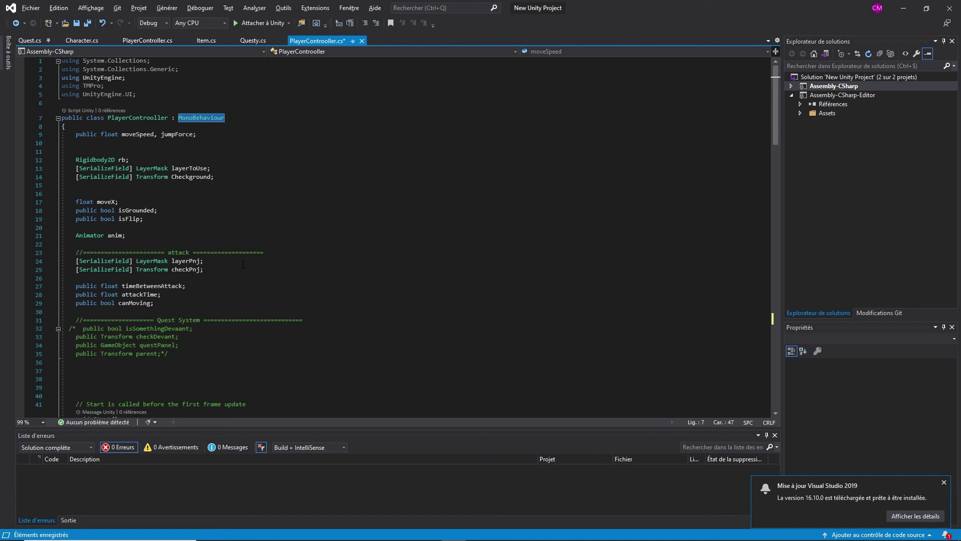
text(Charact)
key(Tab)
key(ctrl+s)
Declare Collider2D[] enemy = Physics2D.OverlapCircleAll(checkPnj.position, 0.5f, layerPnj); inside Attack.
key(ctrl+minus)
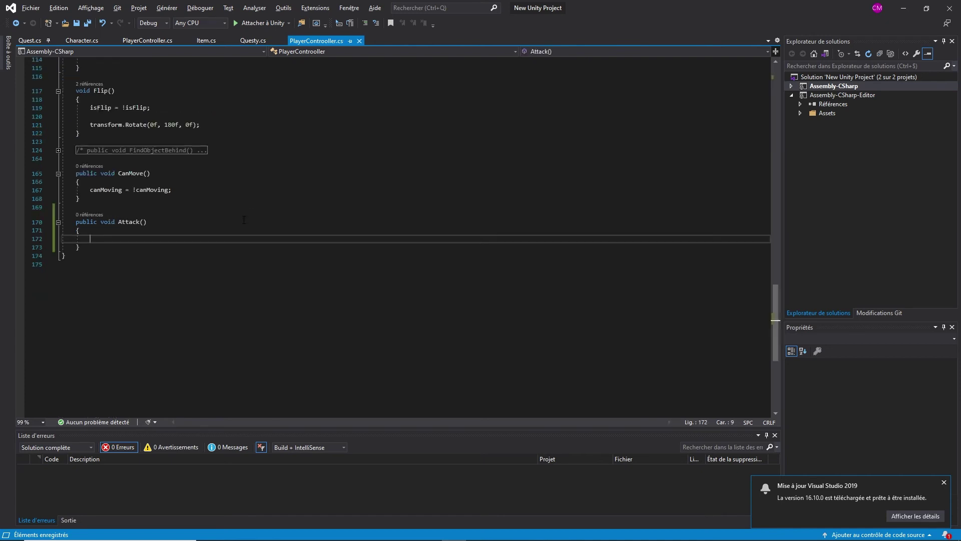
text(Collider[] )
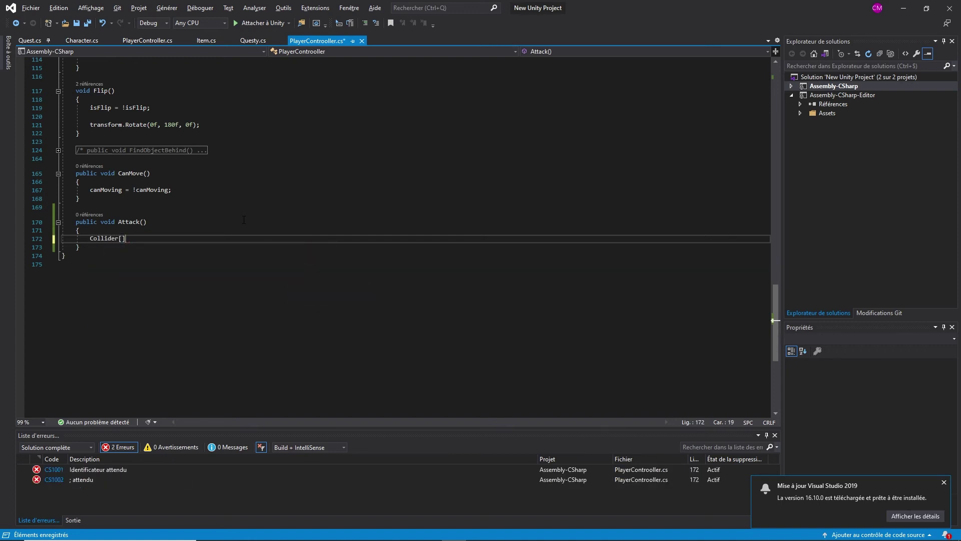
text(enemy = Physics2D.OverlapCircleAll()
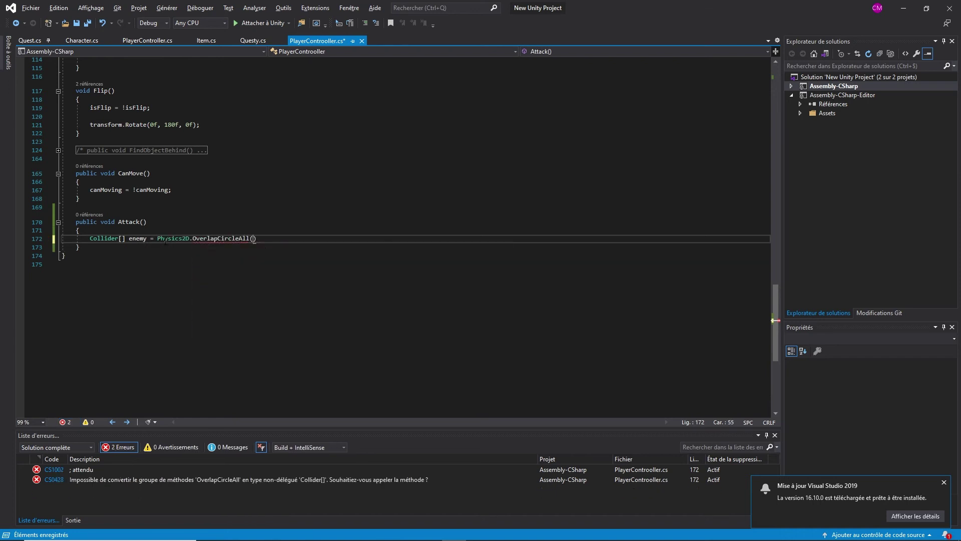
text(che)
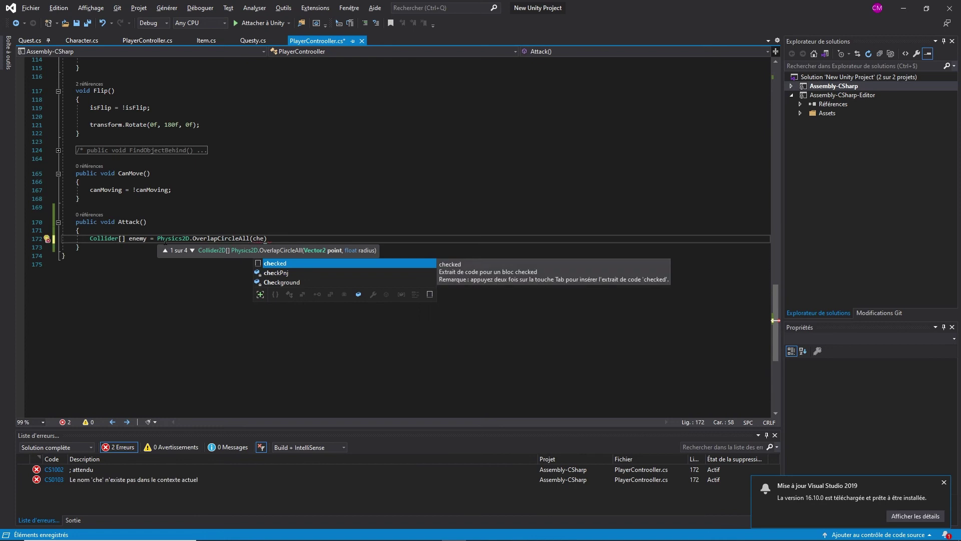
key(Down)
key(Tab)
text(.po)
key(Tab)
text(, 0.5f)
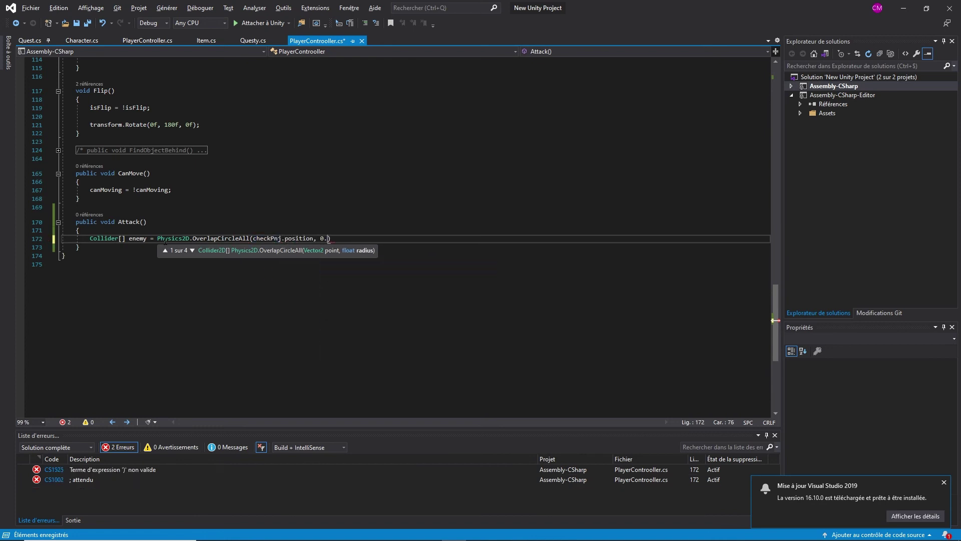
text(, )
text(layerPnj)
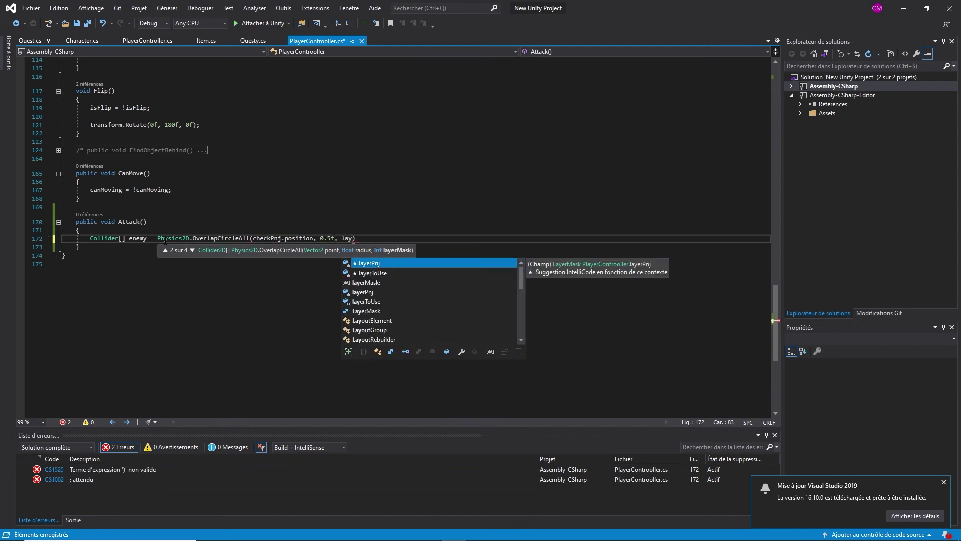
text())
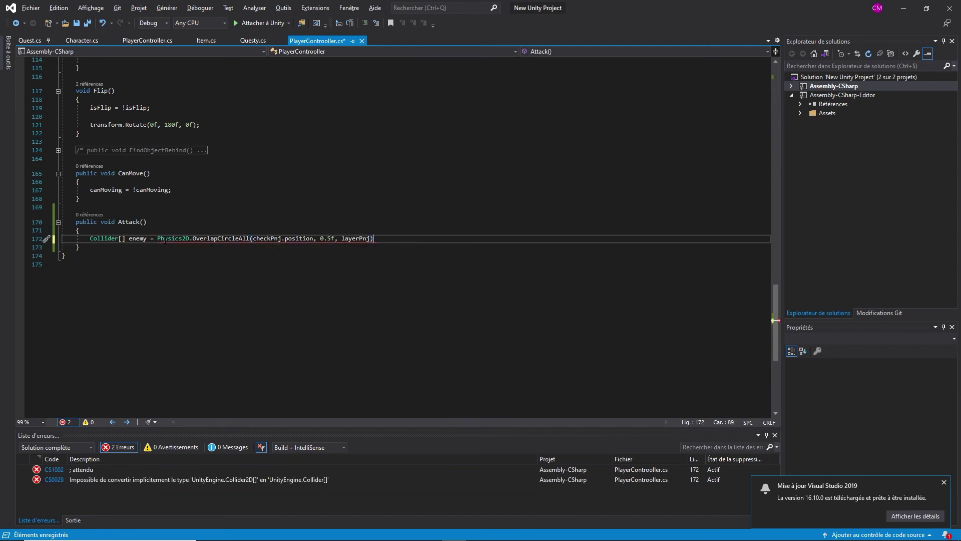
text(;)
key(Down)
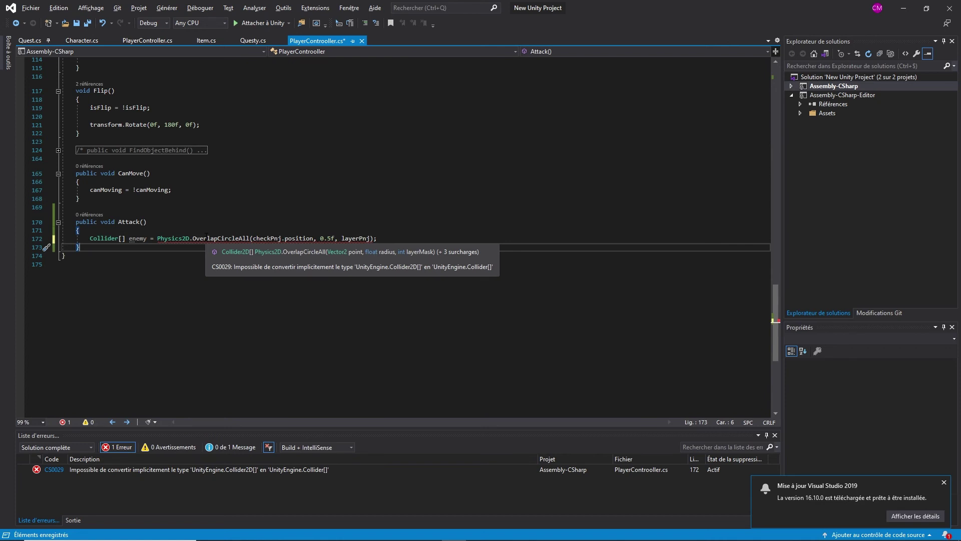
click(117, 238)
text(2D)
Insert a foreach (Collider2D col in enemy) loop below the enemy declaration.
key(End)
key(Return)
key(Return)
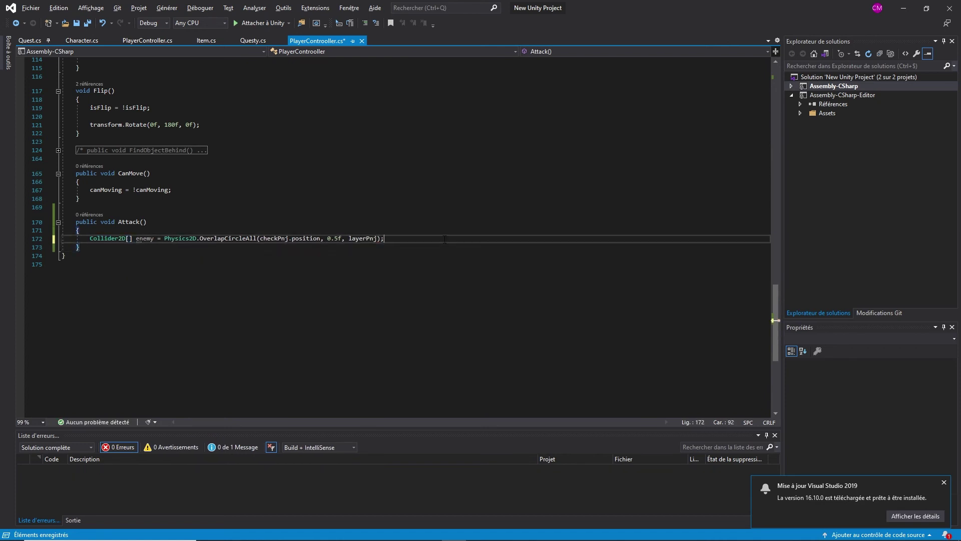
text(forac)
key(BackSpace)
key(BackSpace)
text(e)
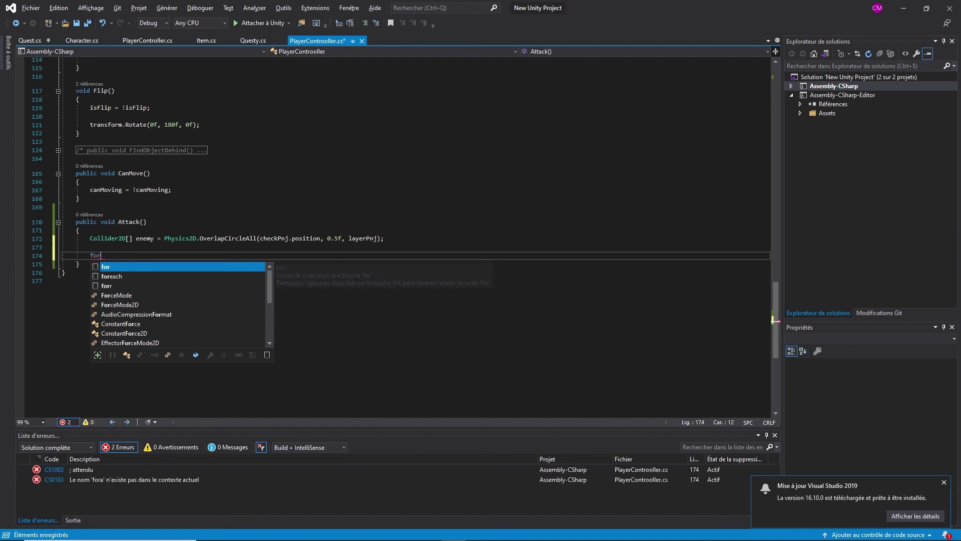
key(Tab)
key(Tab)
text(Collider2D)
key(Tab)
text(col)
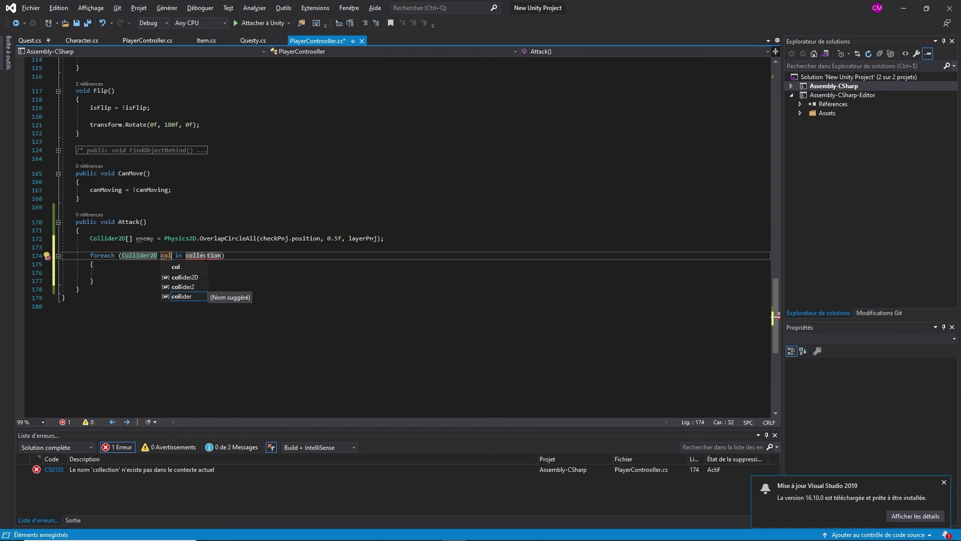
key(Tab)
text(enemy)
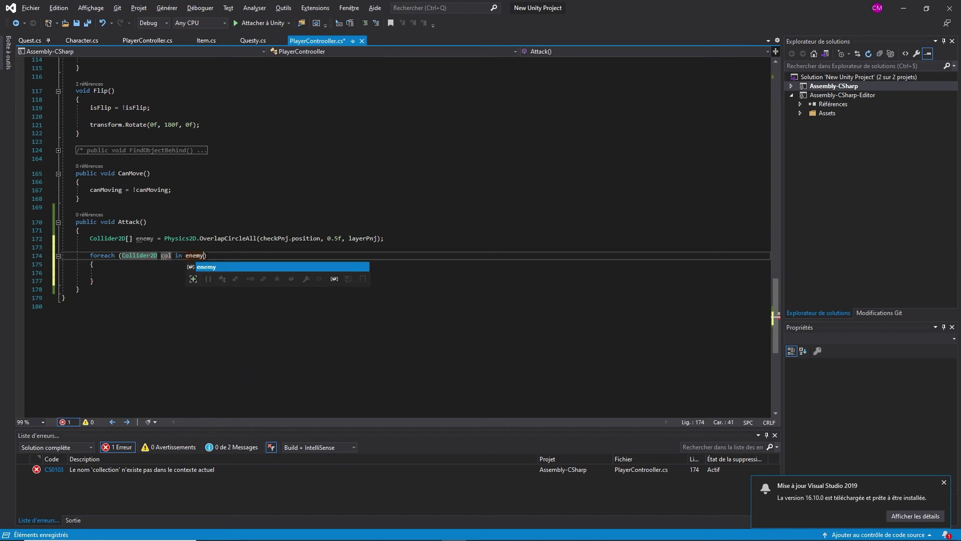
key(Return)
In the loop body, write col.GetComponent<Character>().TakeDamage(pnj.damage);.
text(ol.GetComponent<)
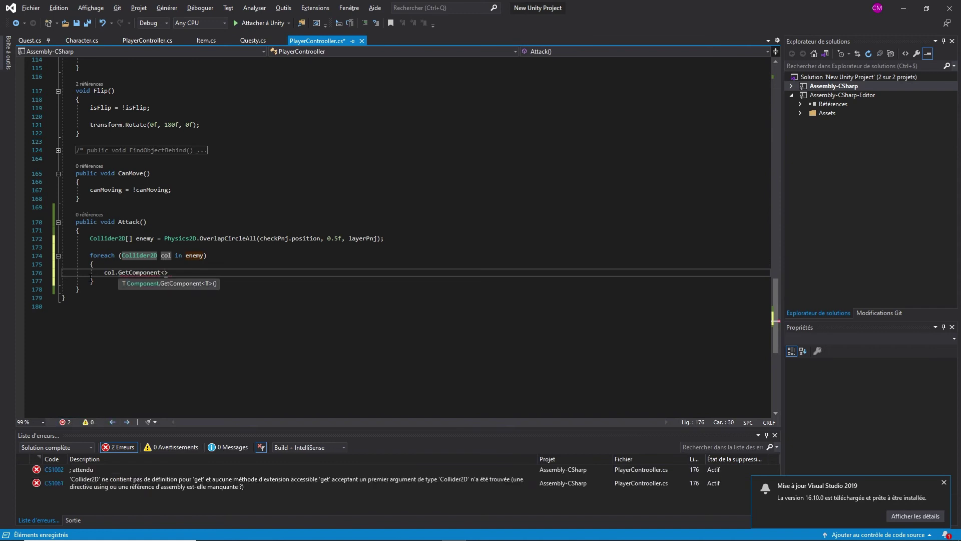
text(Chara)
key(Tab)
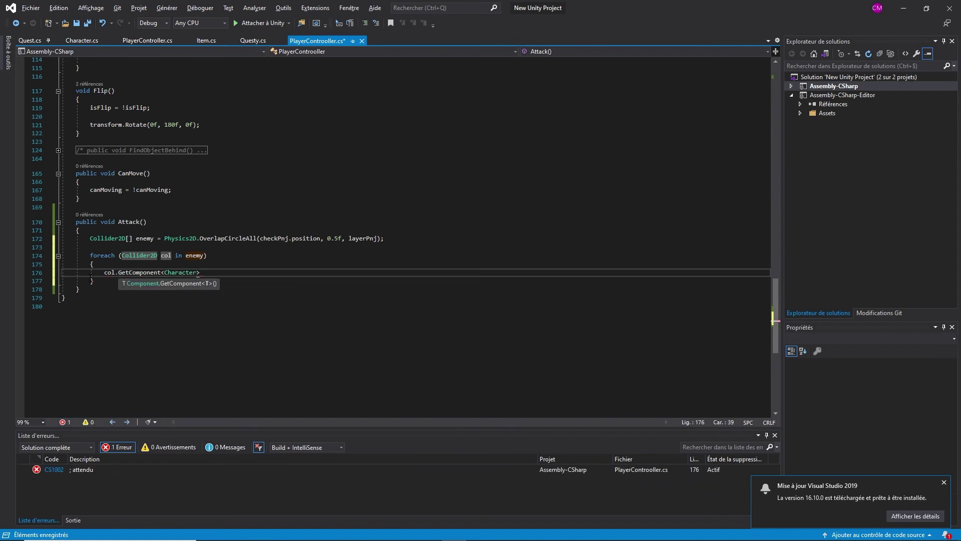
text(().ta)
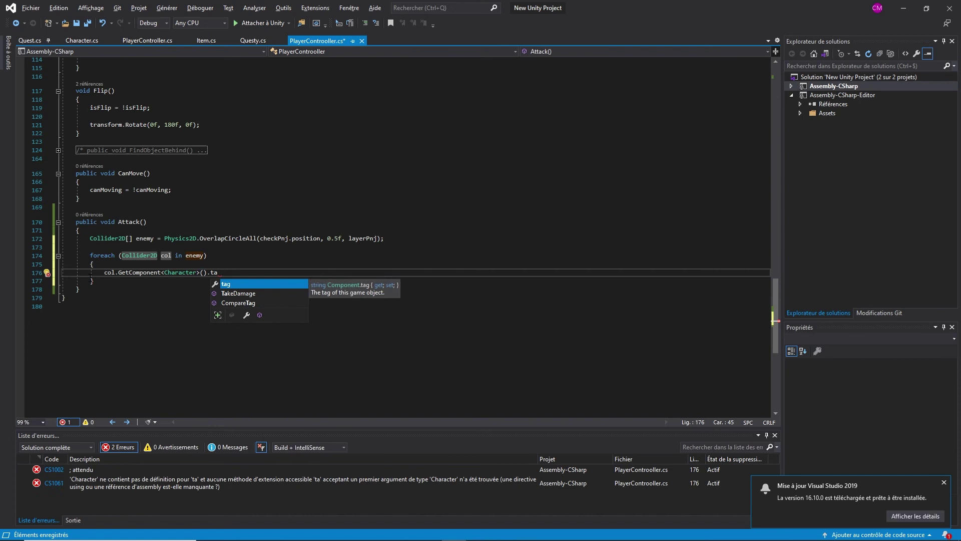
text(k()
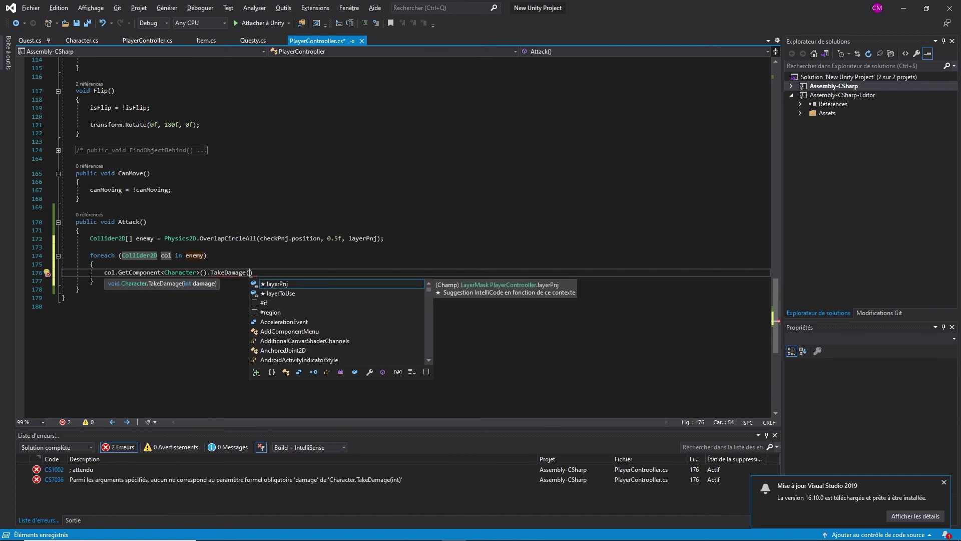
text(pnj.dama)
key(Tab)
text();)
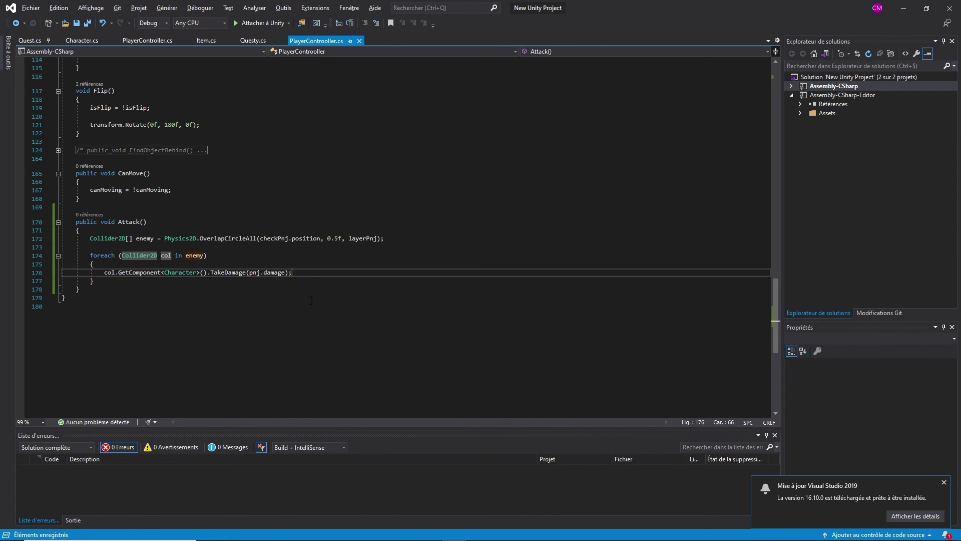
In Character.cs, highlight the PNJ health and healthMax fields.
click(91, 44)
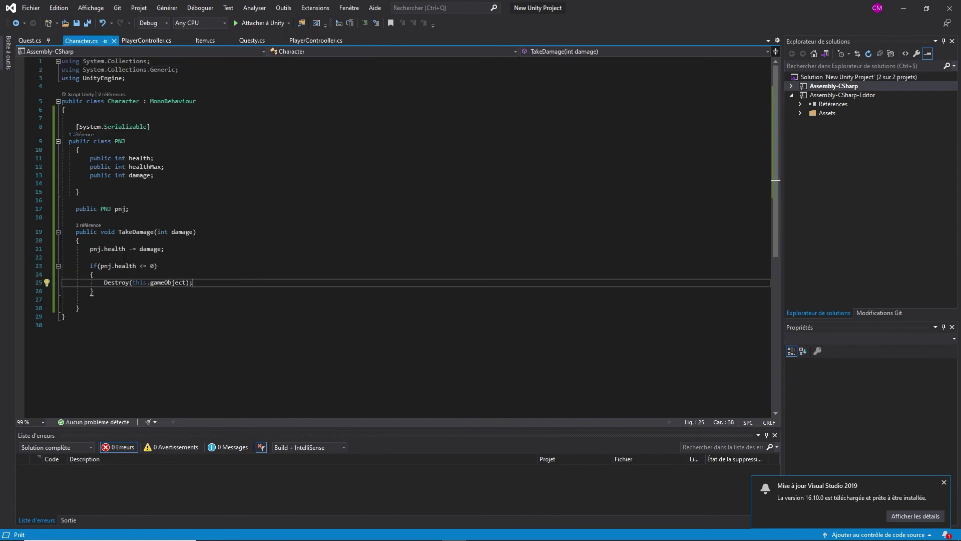
drag(90, 159, 154, 158)
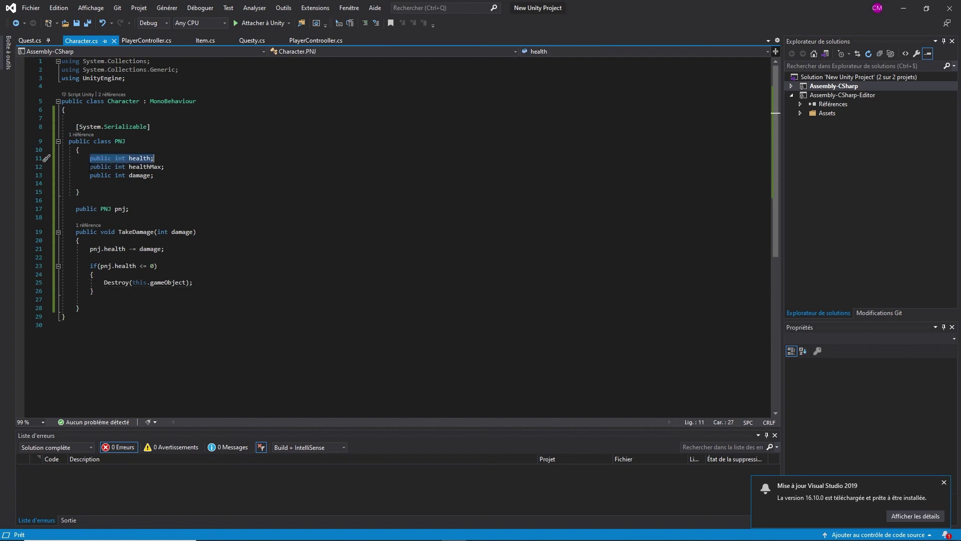
drag(88, 167, 173, 166)
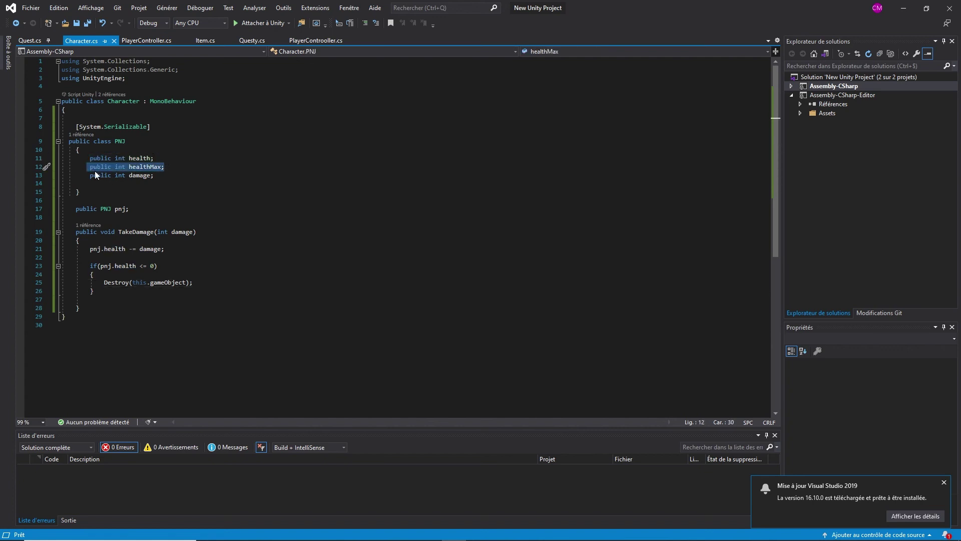
drag(90, 175, 154, 174)
scroll(165, 199, down, 2)
Review the TakeDamage method, save Character.cs, and switch back to Unity.
click(165, 198)
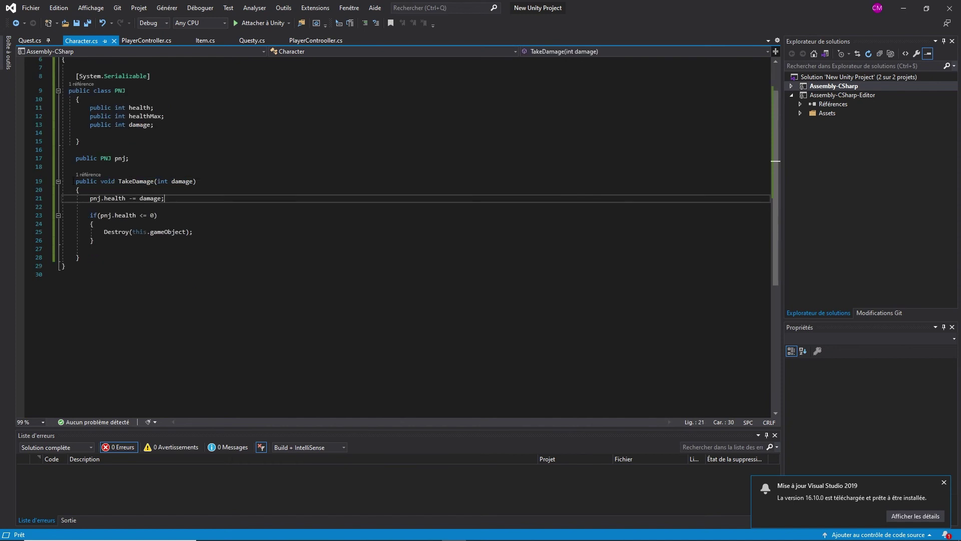
drag(63, 182, 95, 258)
click(273, 189)
key(ctrl+s)
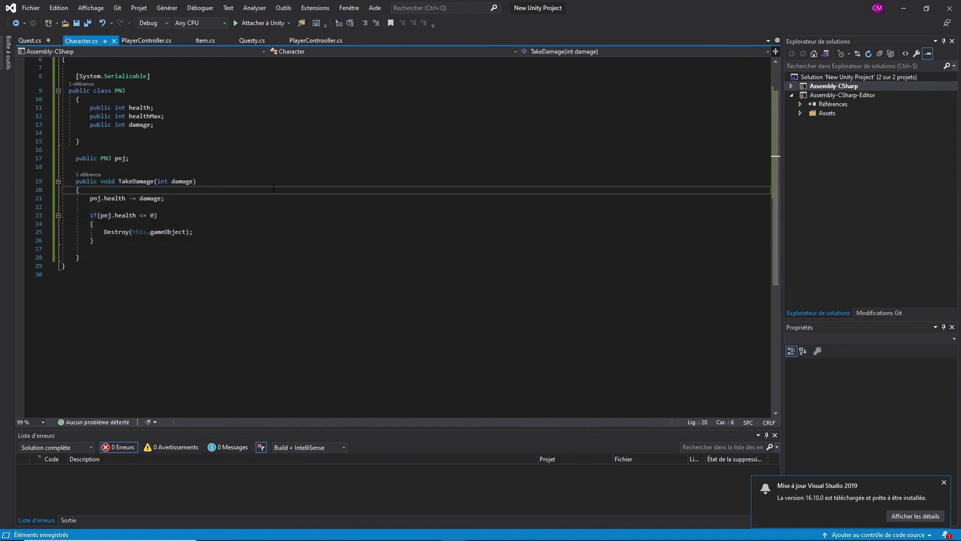
click(307, 44)
key(alt+Tab)
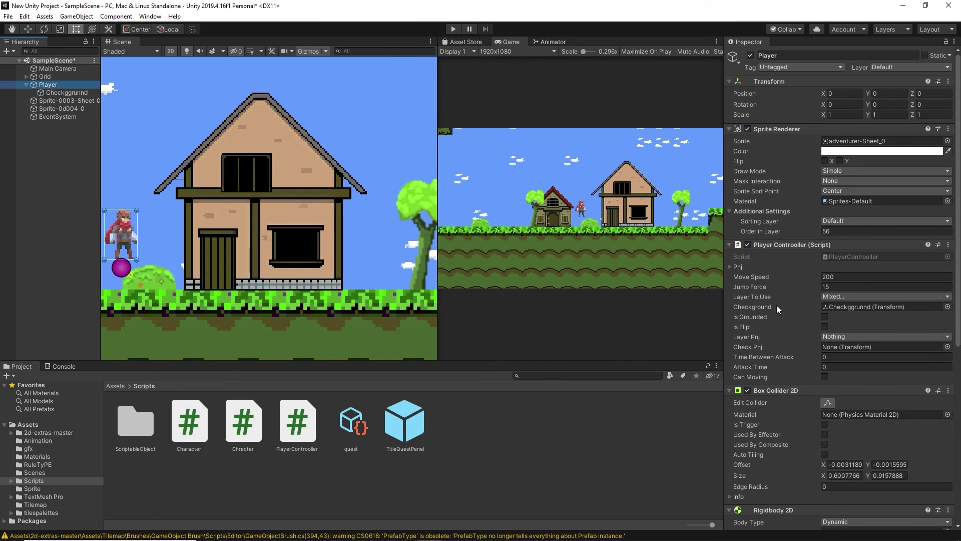
Expand the Player Controller's Pnj entry and enter 3 for Health and Health Max.
click(730, 268)
click(853, 277)
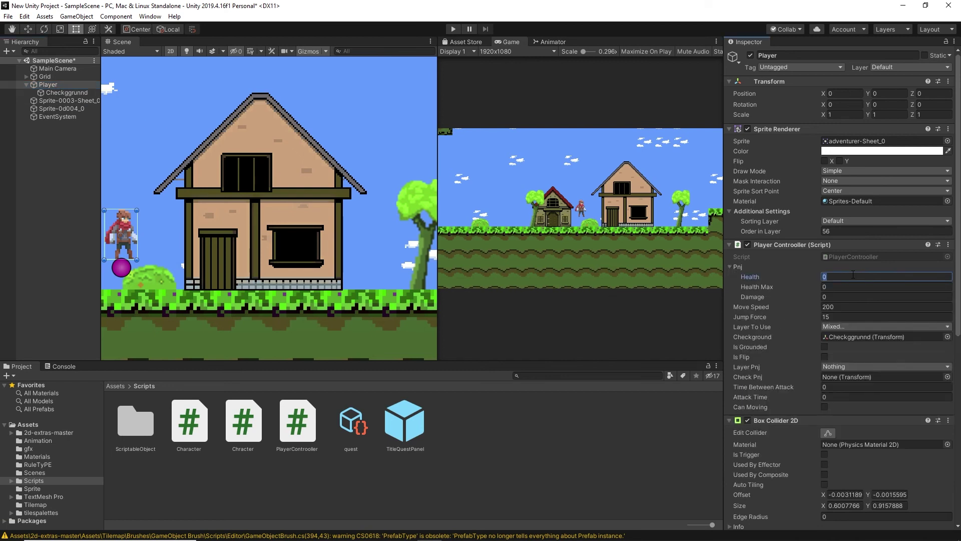
text(3)
key(Tab)
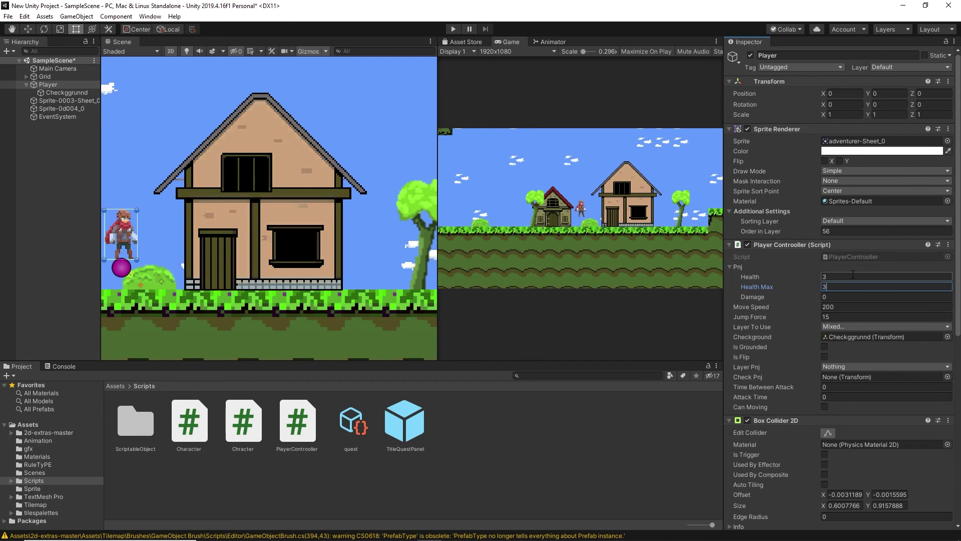
key(Tab)
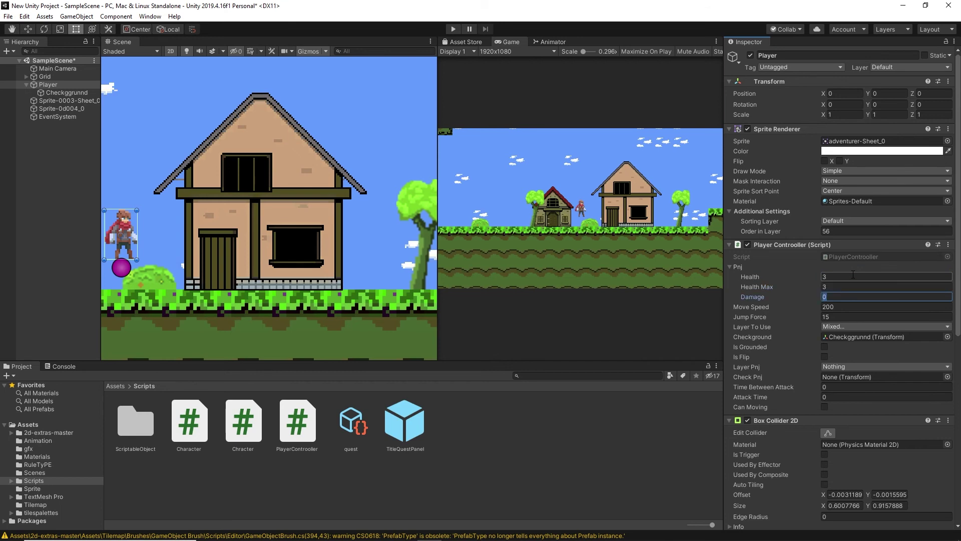
text(1)
Create a new C# script named Enemy in the Scripts folder and open it.
click(335, 81)
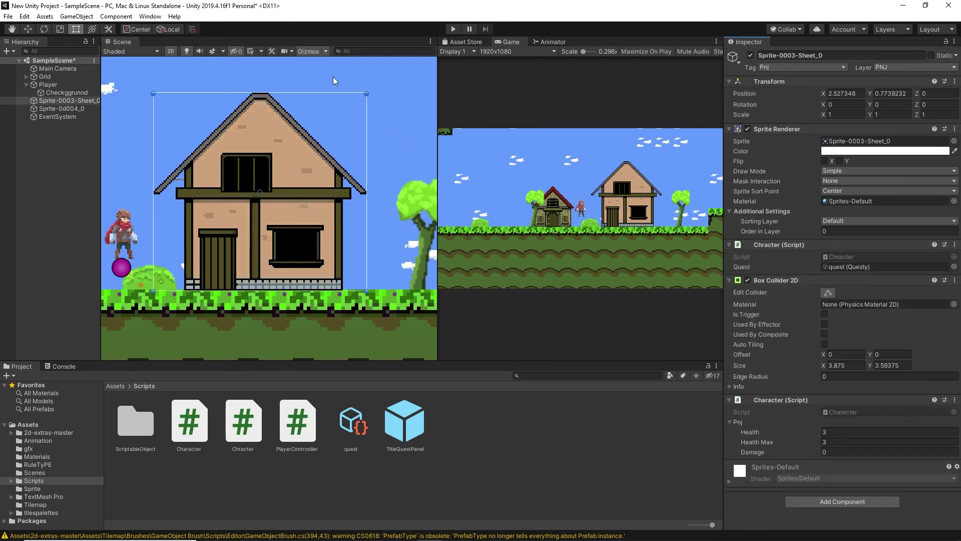
click(849, 432)
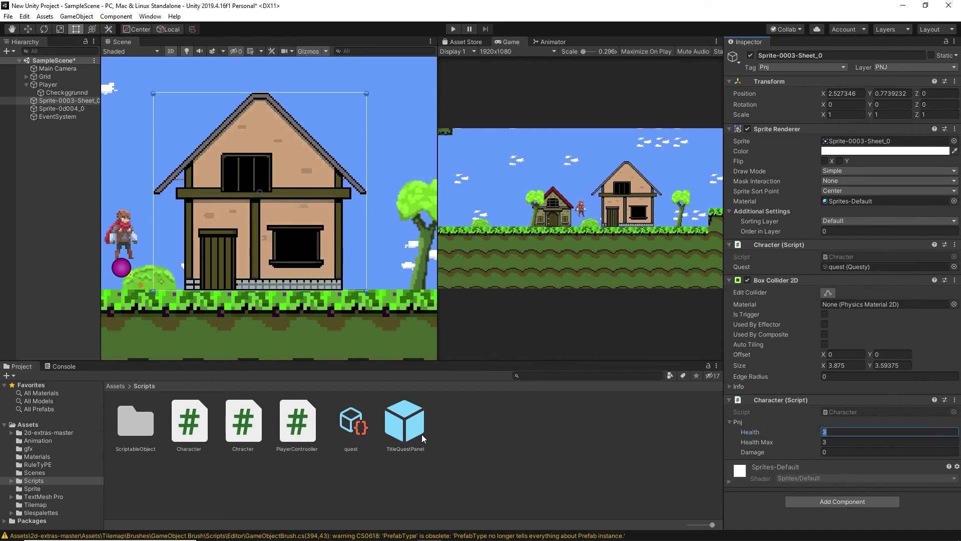
right_click(495, 421)
mouse_move(526, 172)
click(674, 81)
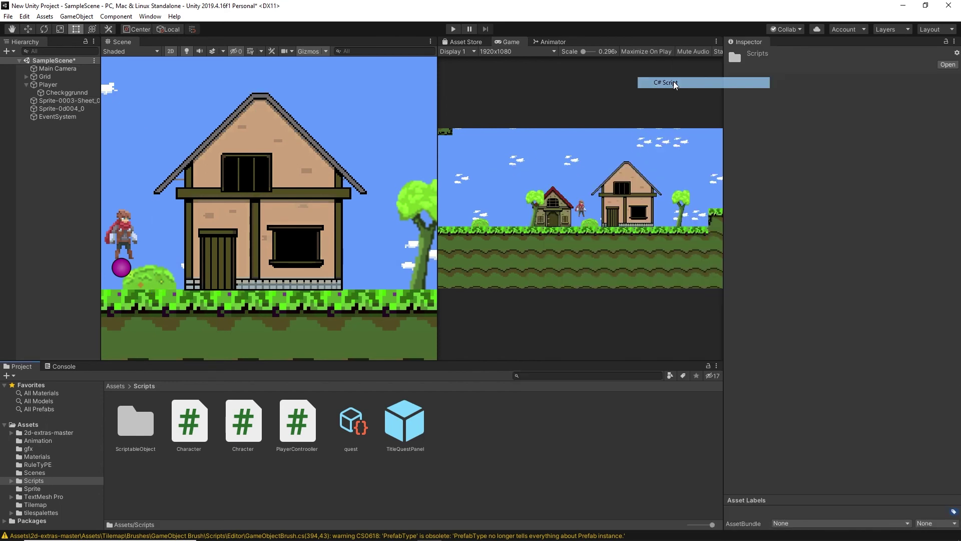
text(Enemy)
key(Return)
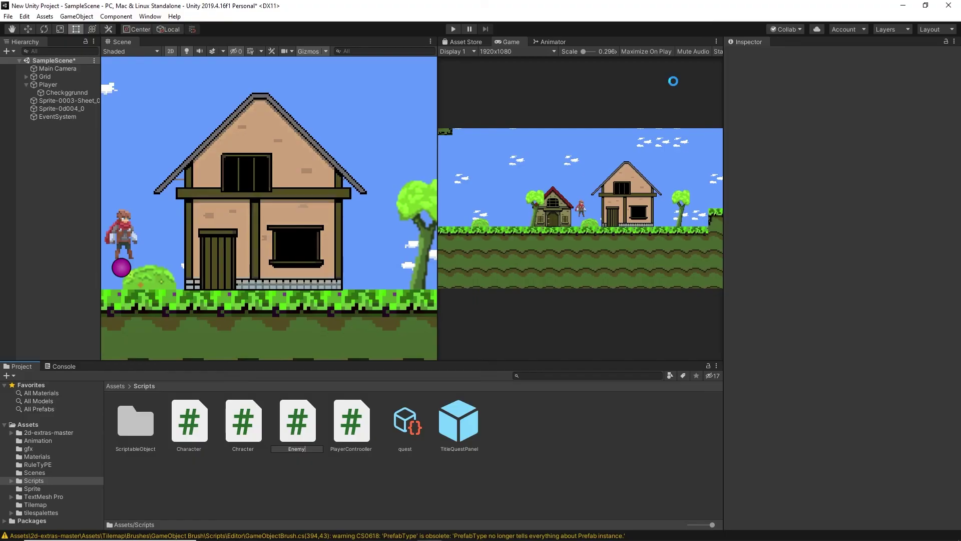
key(Return)
Make Enemy inherit from Character instead of MonoBehaviour, save, and return to Unity.
double_click(166, 101)
text(chara)
key(Tab)
key(ctrl+s)
key(alt+Tab)
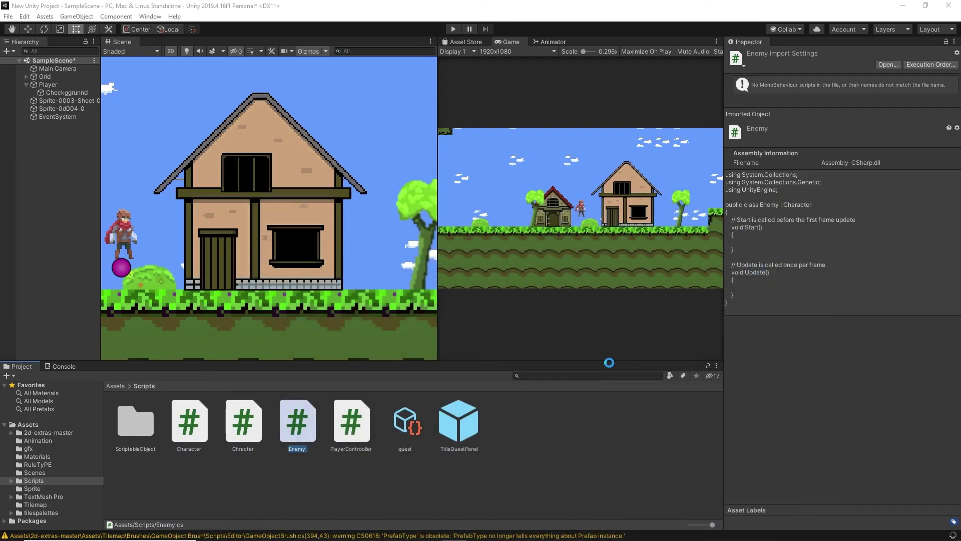
Replace the house sprite's Character component with Enemy and set its Health to 3.
click(69, 100)
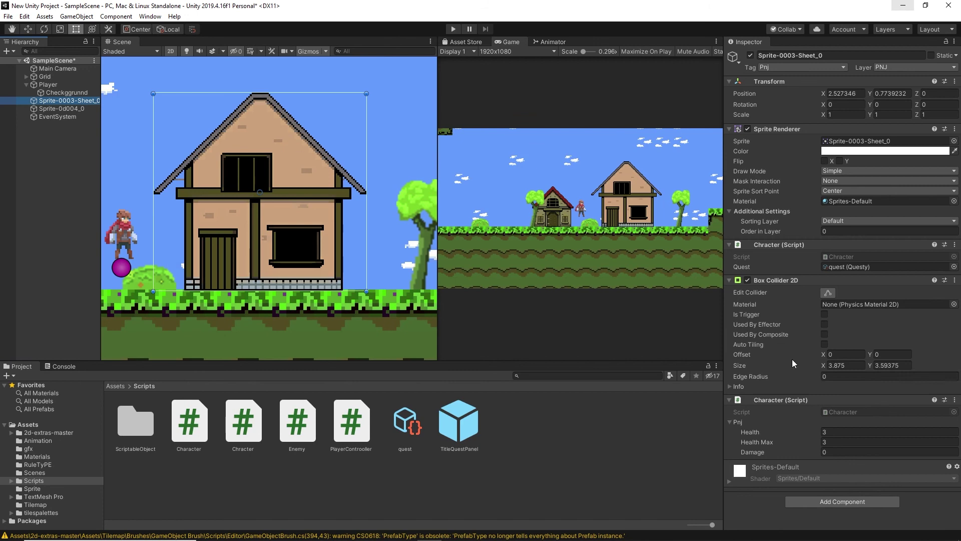
click(955, 399)
click(892, 424)
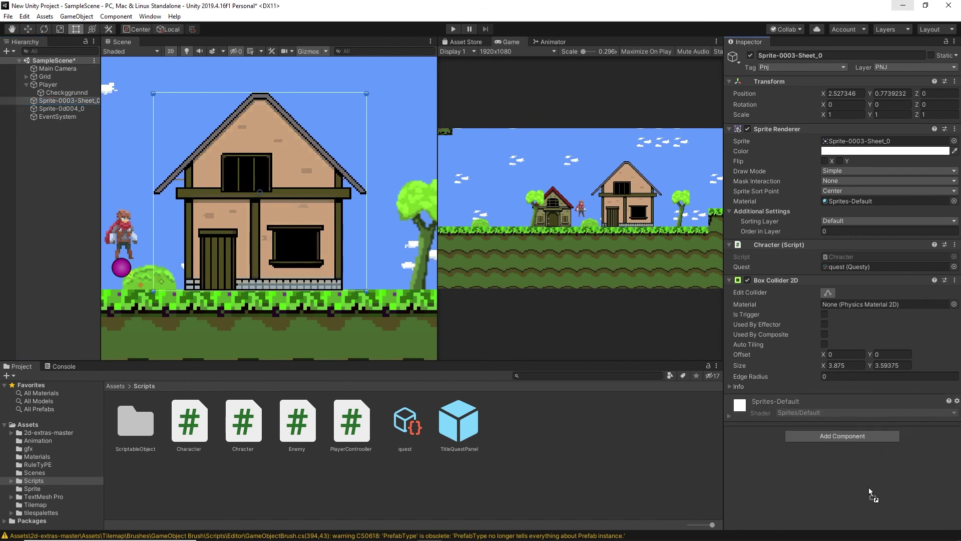
drag(870, 492, 869, 492)
click(826, 431)
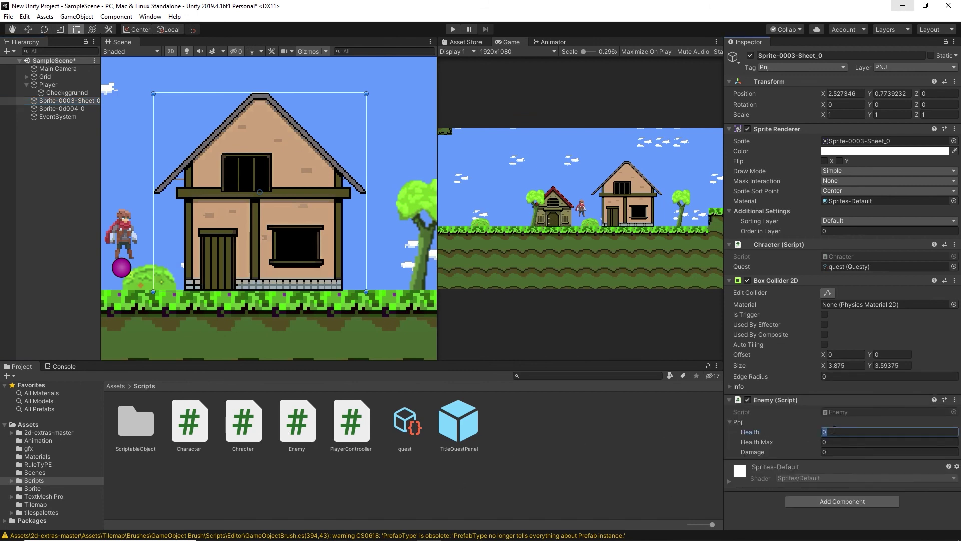
text(3)
key(Tab)
text(3)
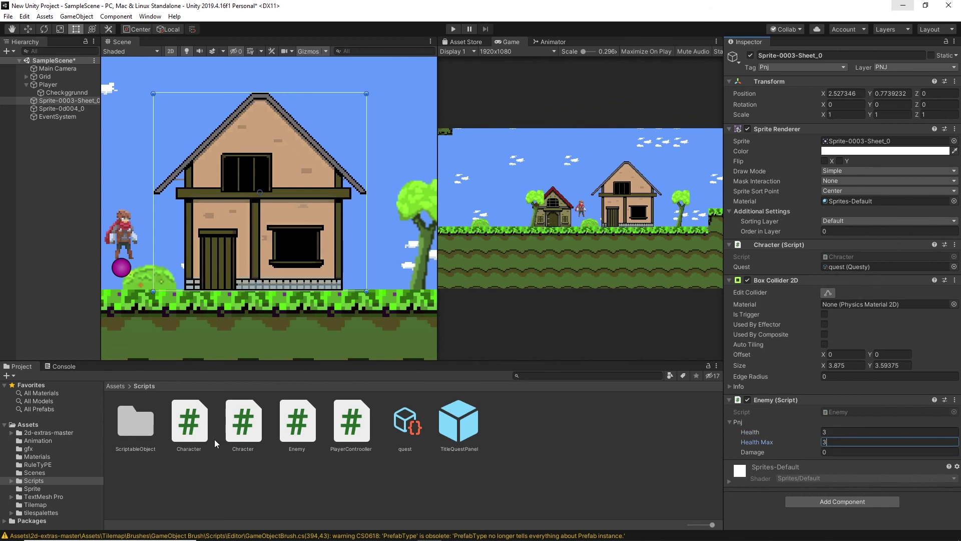
In PlayerControoller.cs, change GetComponent<Character> to GetComponent<Enemy> and save.
click(454, 531)
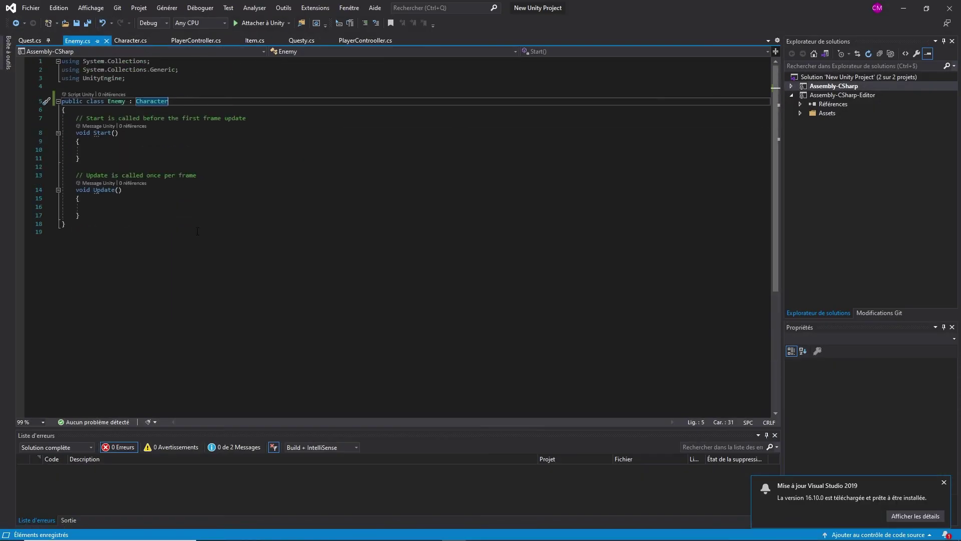
click(369, 42)
scroll(168, 309, down, 5)
scroll(167, 309, up, 2)
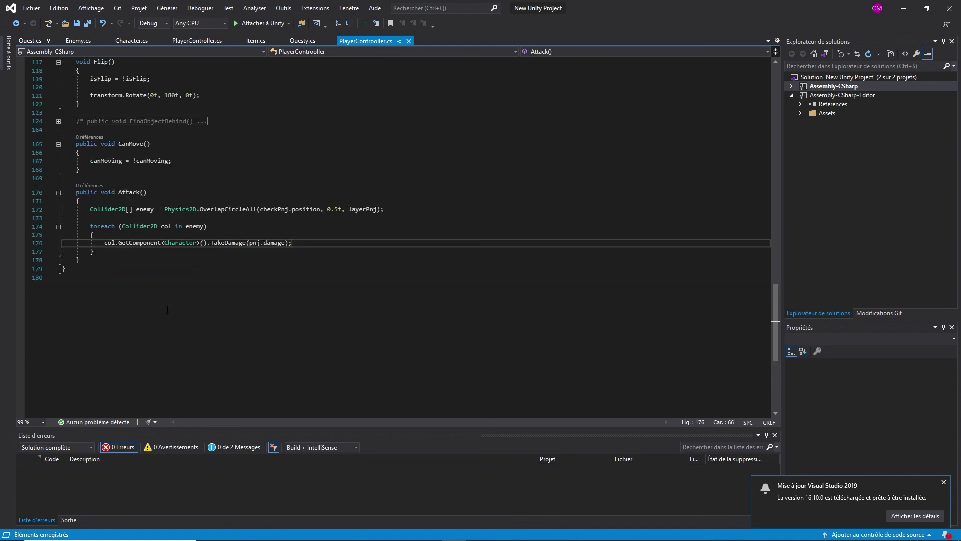
double_click(183, 240)
key(BackSpace)
text(Ene)
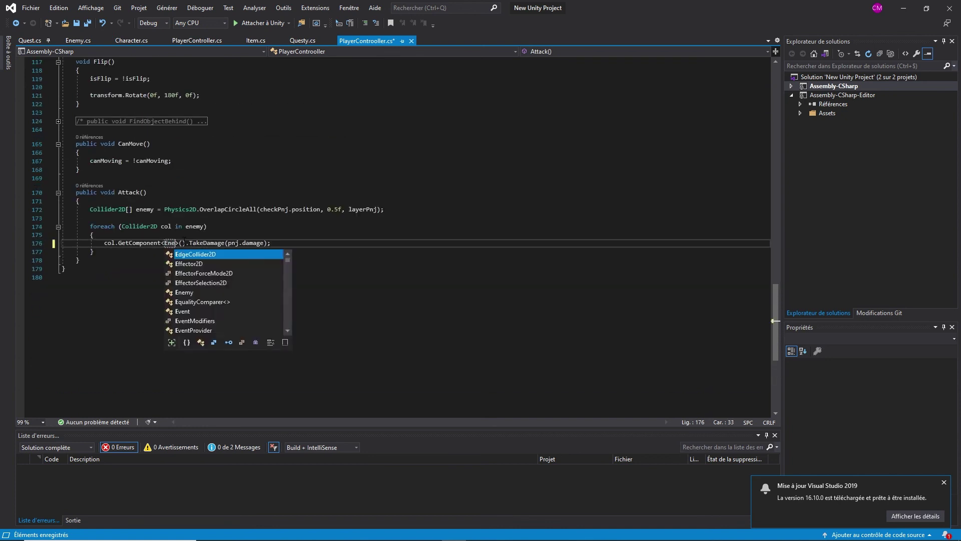
key(Tab)
key(ctrl+s)
Open the enemy house's layer settings to add a PNJ layer.
key(alt+Tab)
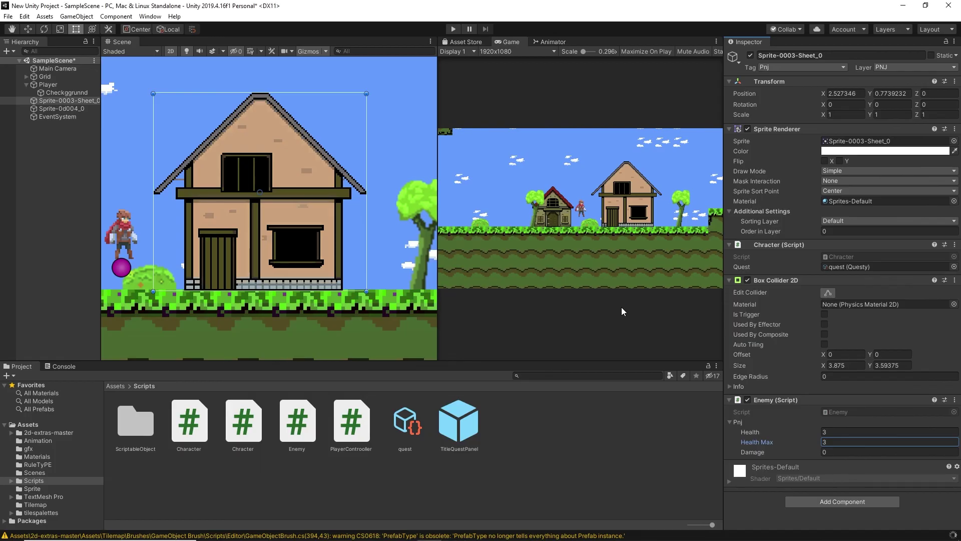
click(915, 67)
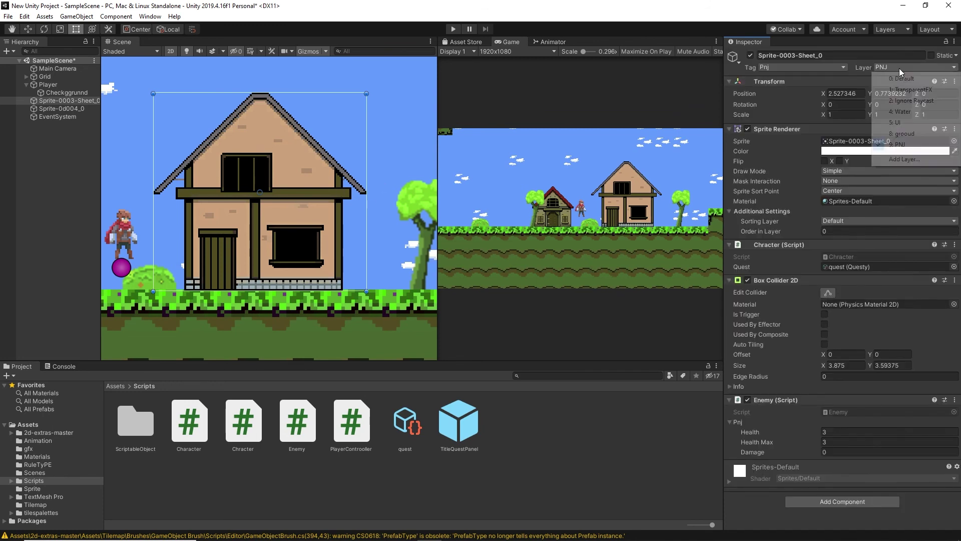
click(901, 160)
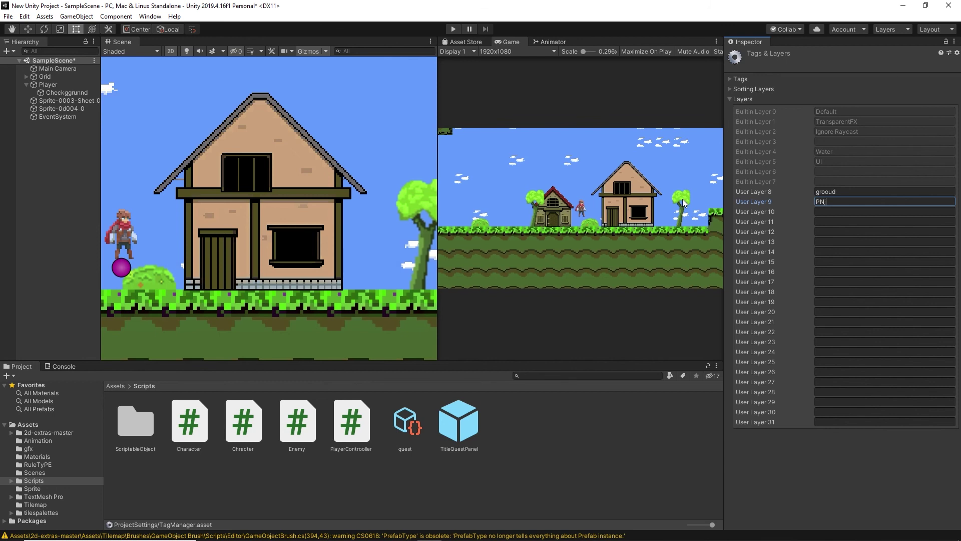
Create an empty child under Player, give it an icon, and place it just right of the player.
click(46, 85)
right_click(56, 85)
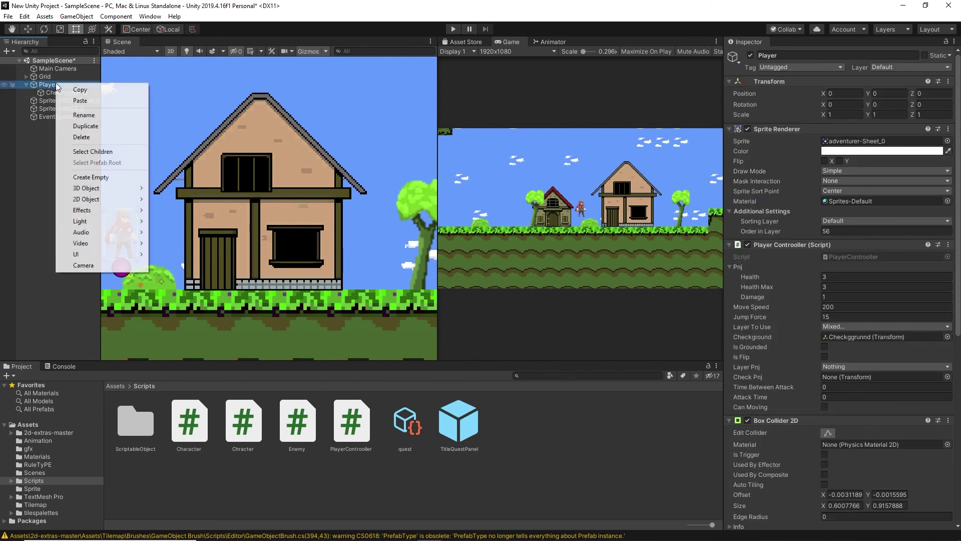
click(91, 176)
click(734, 56)
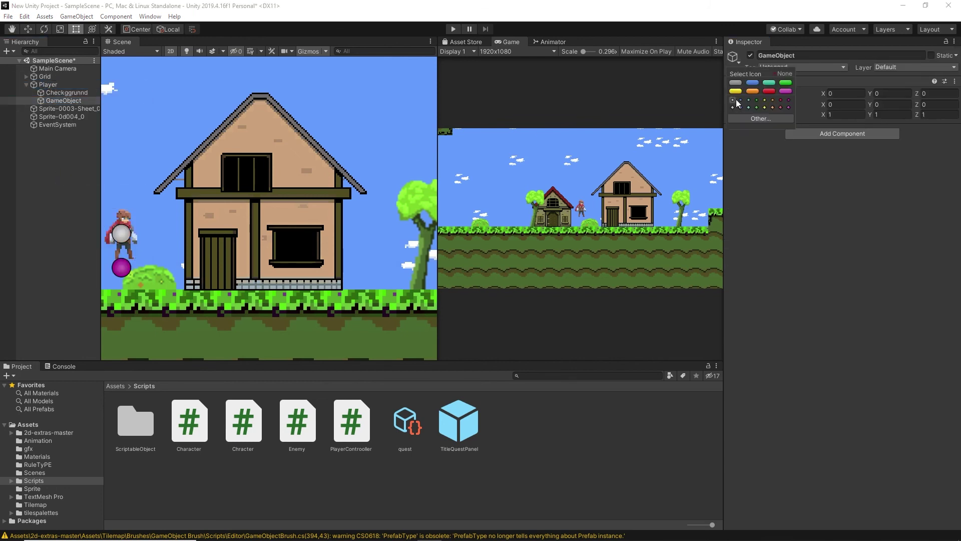
scroll(134, 240, up, 2)
key(f)
key(w)
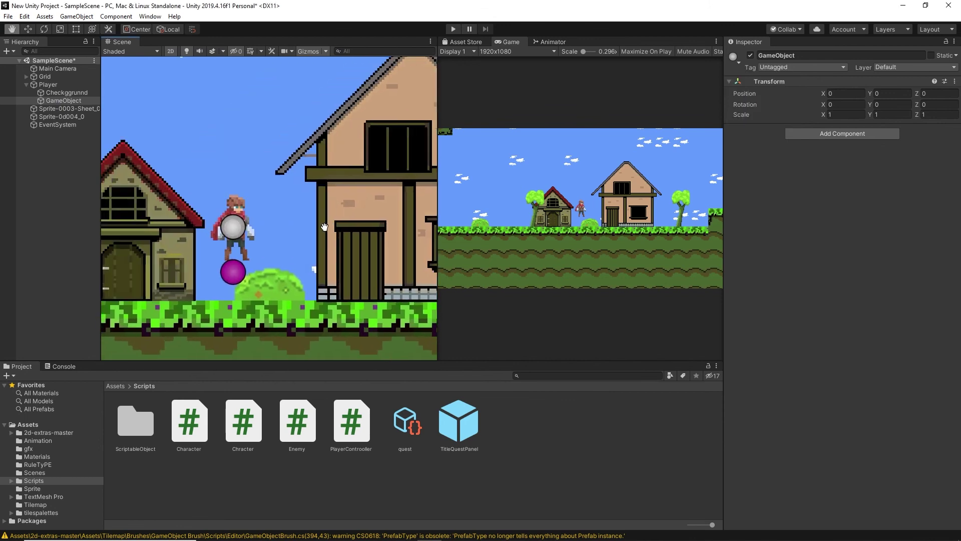
drag(279, 225, 338, 234)
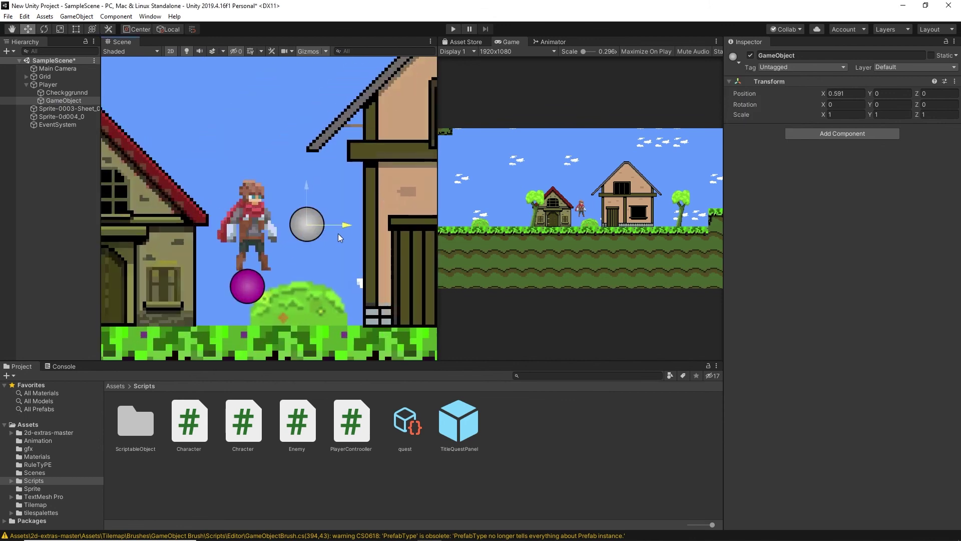
Set Layer Pnj to PNJ and assign the empty child as Check Pnj.
click(831, 366)
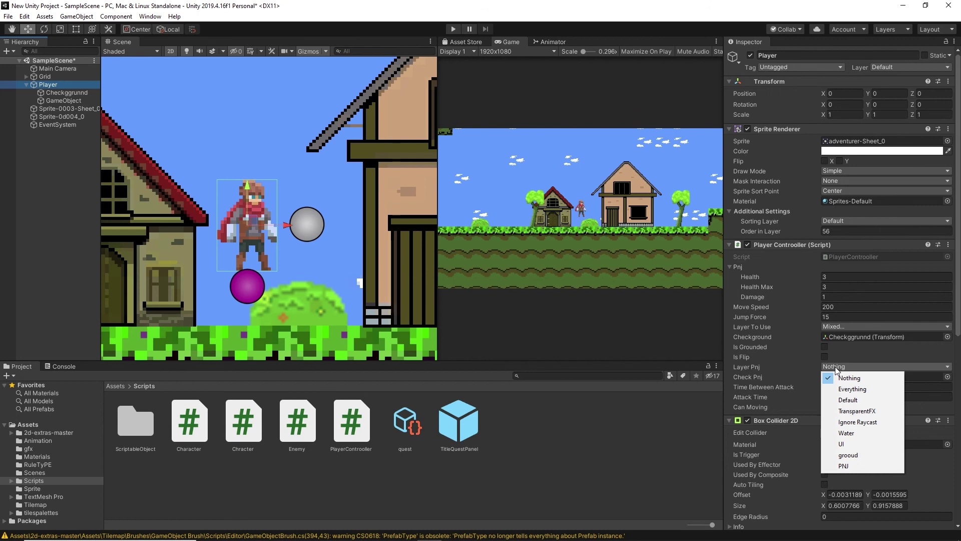
click(851, 463)
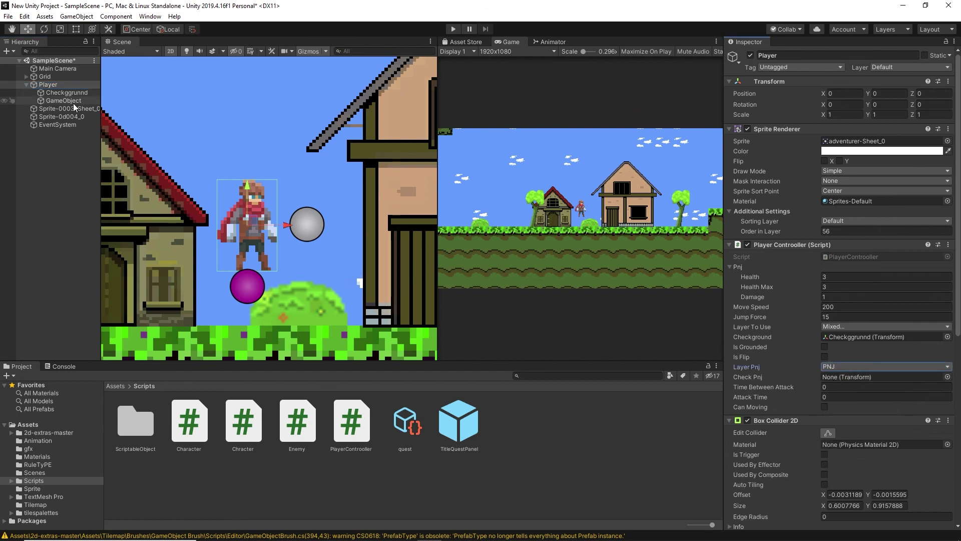
drag(56, 103, 861, 379)
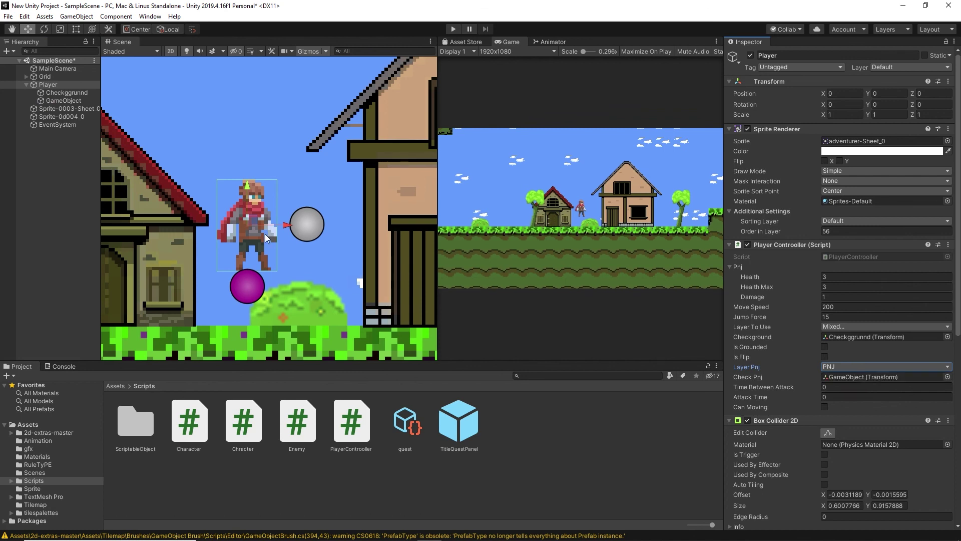
click(80, 100)
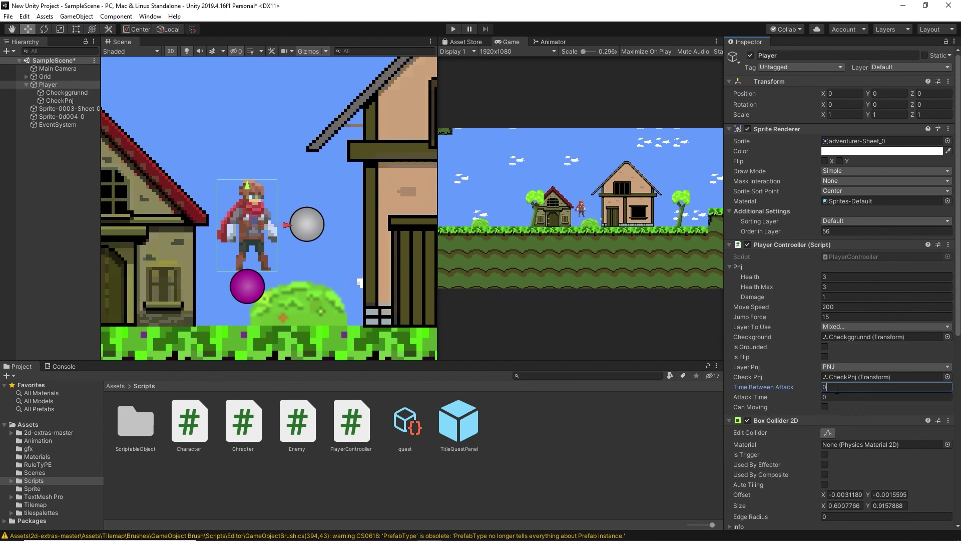
click(887, 387)
text(1.5)
Select the Time Between Attack value, then open the Attack clip from the Animation folder.
click(796, 386)
click(113, 383)
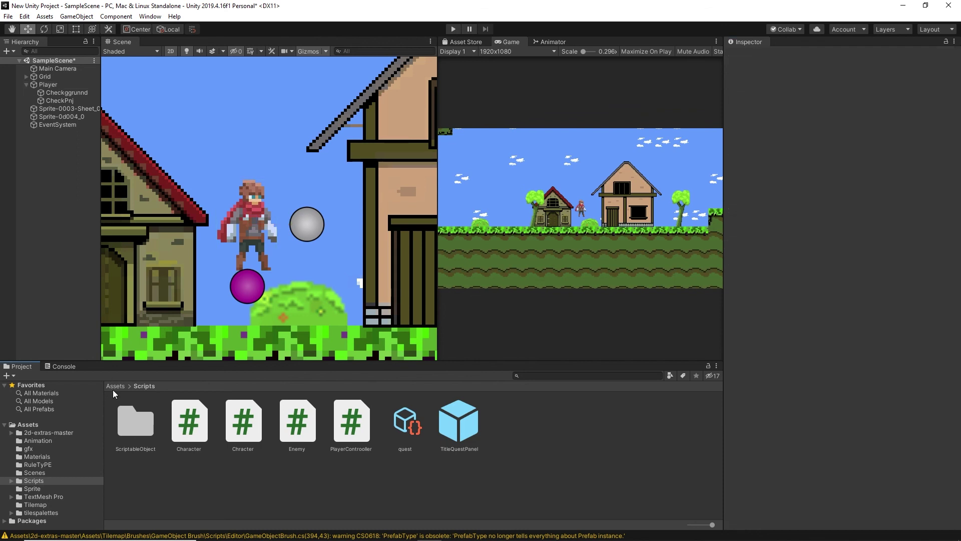
click(113, 388)
double_click(179, 419)
double_click(137, 421)
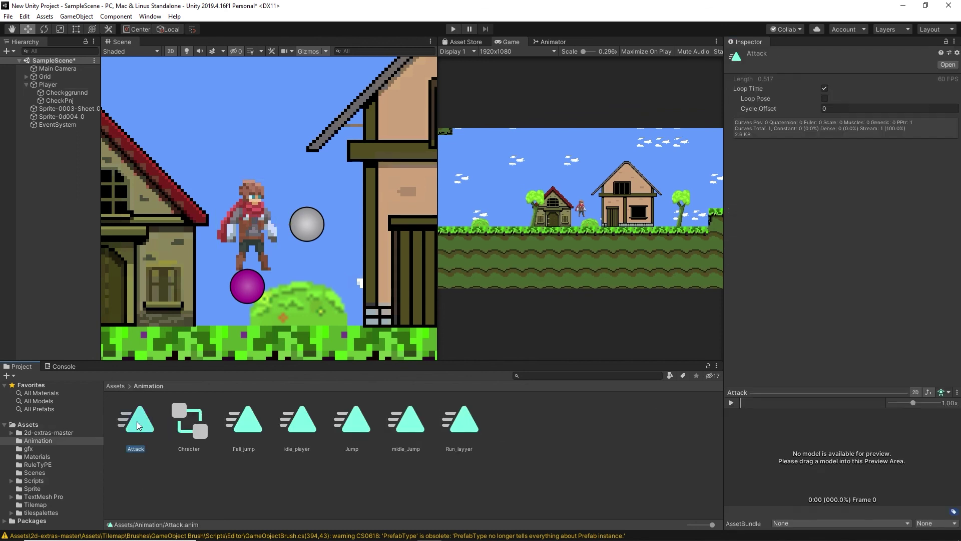
click(603, 150)
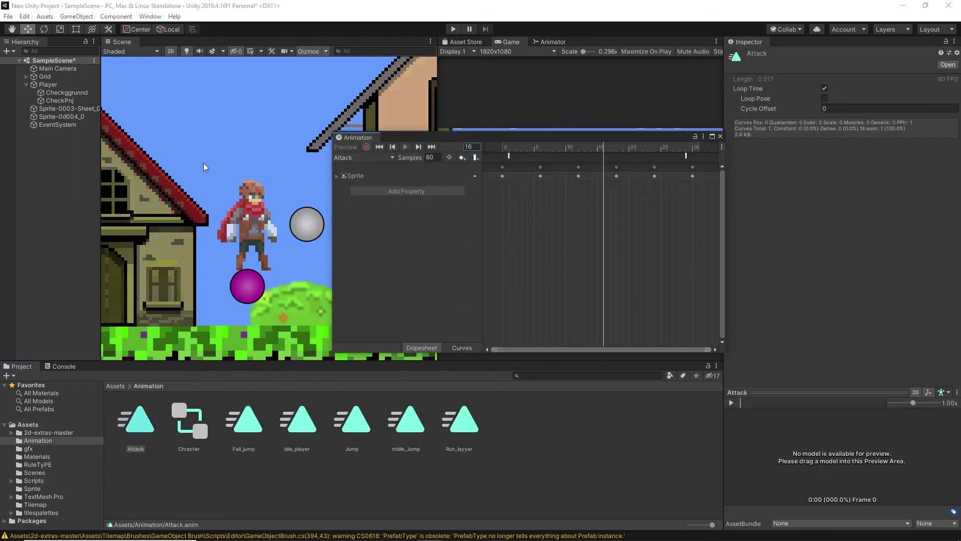
On the Player's Attack clip, add an event at frame 18 calling Attack().
click(48, 84)
click(363, 158)
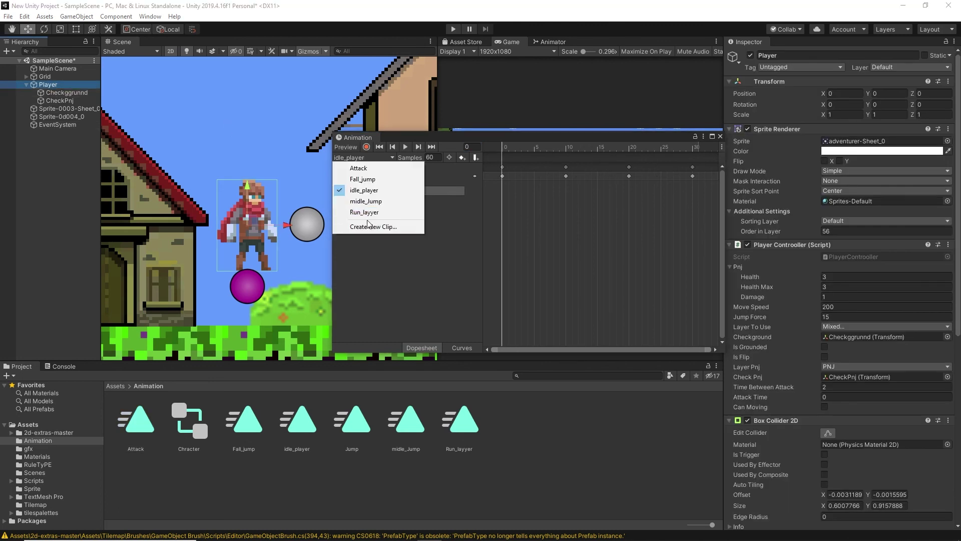
click(366, 172)
drag(576, 150, 617, 154)
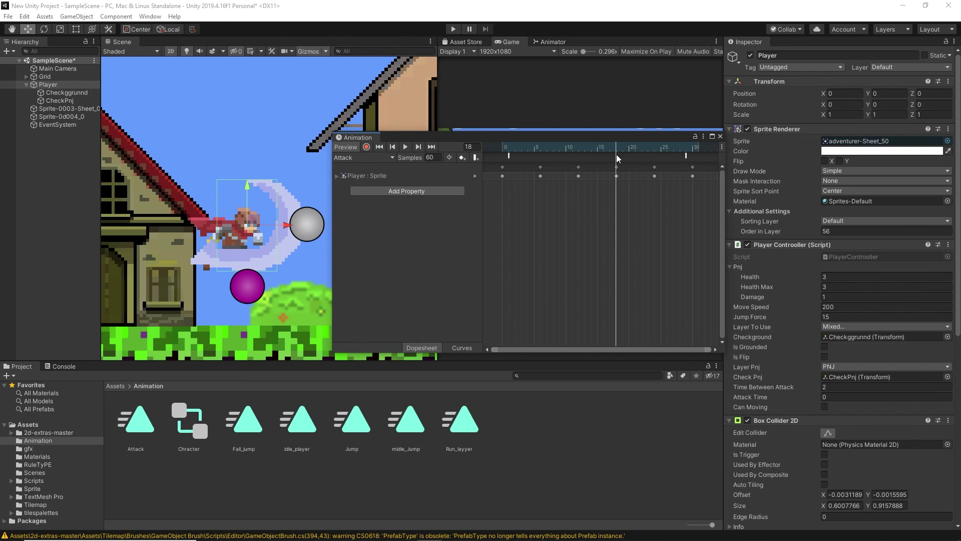
click(476, 158)
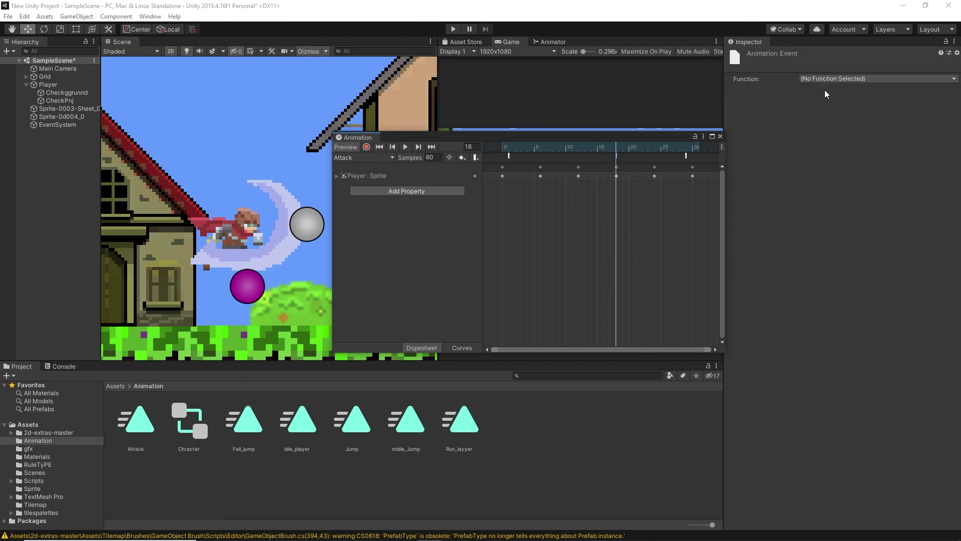
click(842, 79)
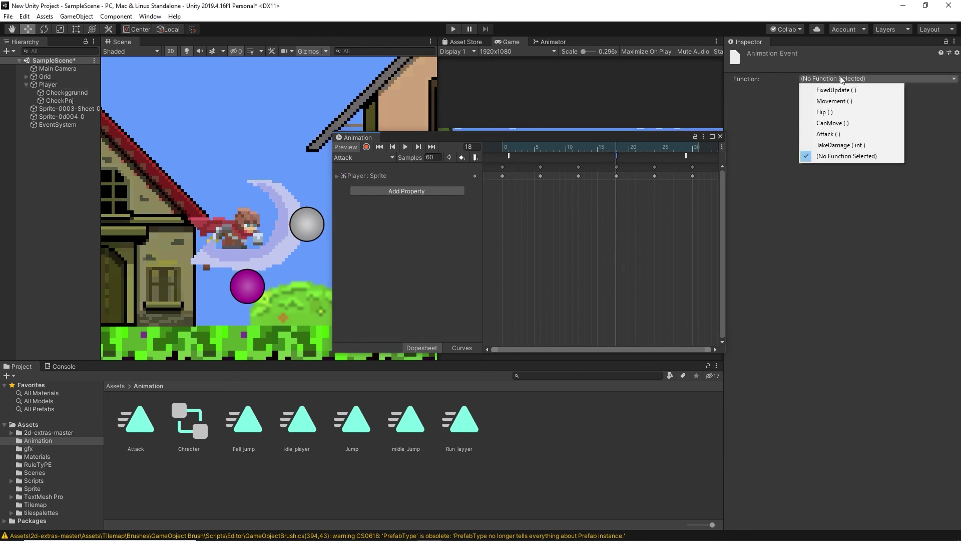
click(840, 134)
Start play mode, walk the player right, and select the enemy house to watch its Health.
click(720, 137)
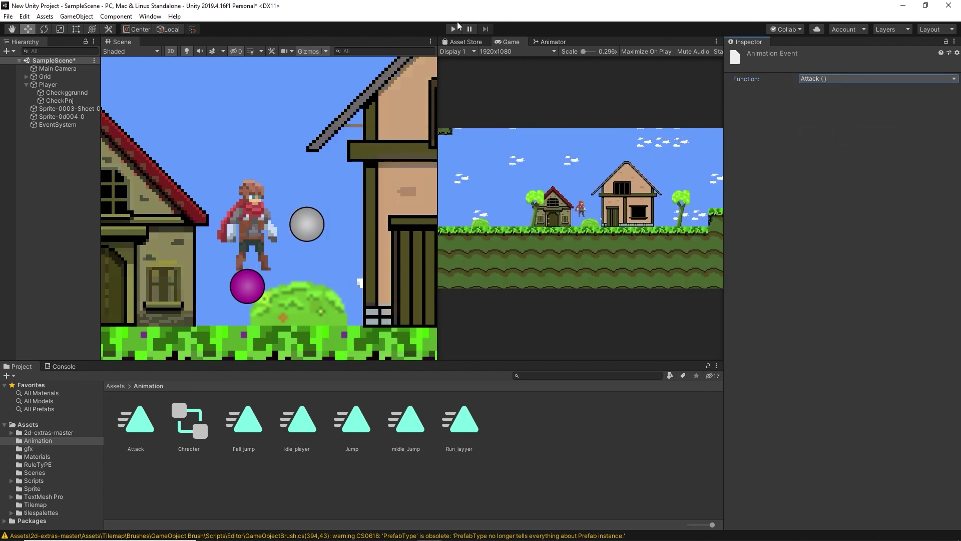
key(ctrl+p)
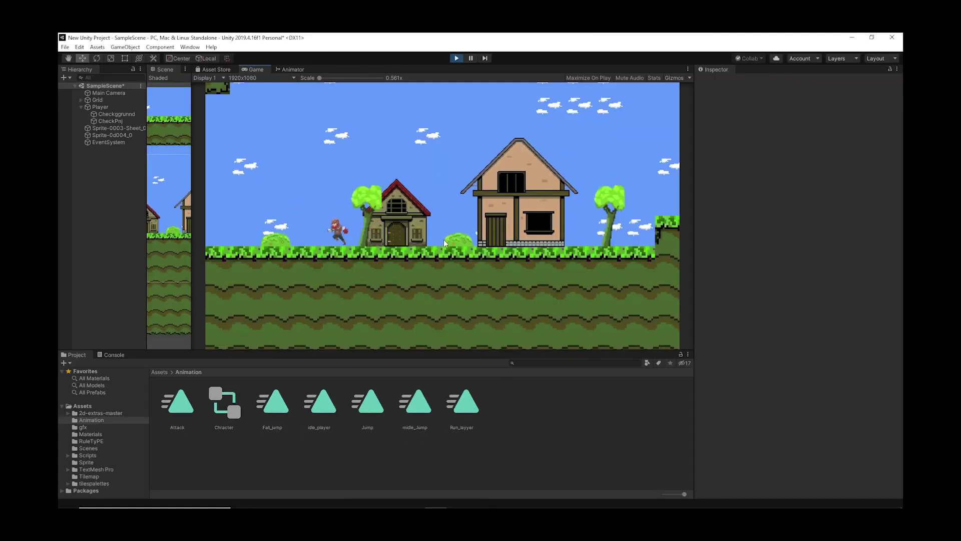
key(Right)
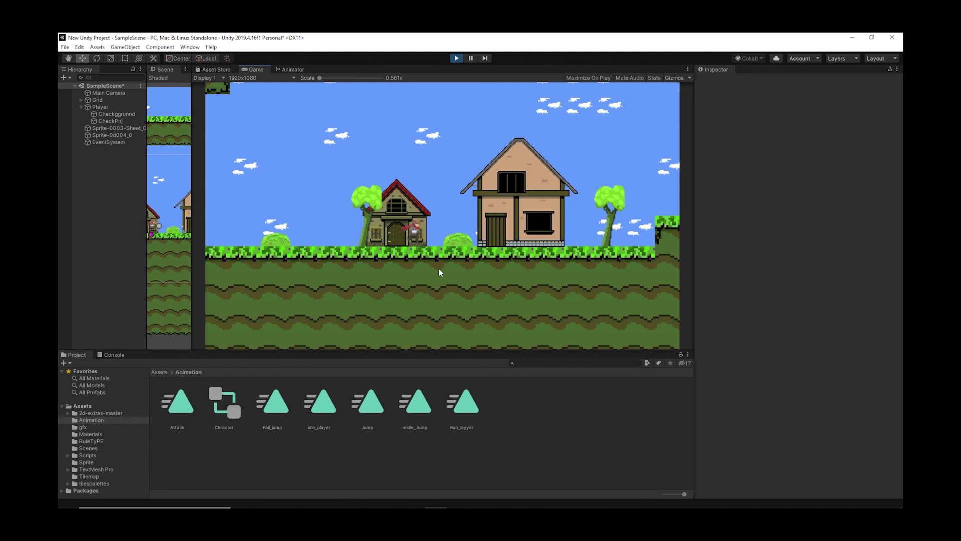
click(119, 128)
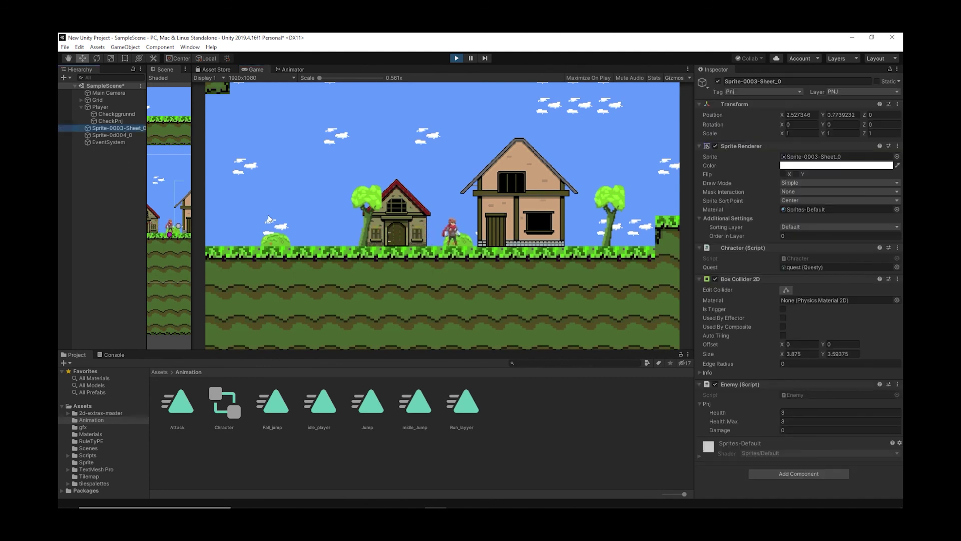
click(556, 217)
Strike the enemy house three times until its Health runs out and it is destroyed.
click(561, 216)
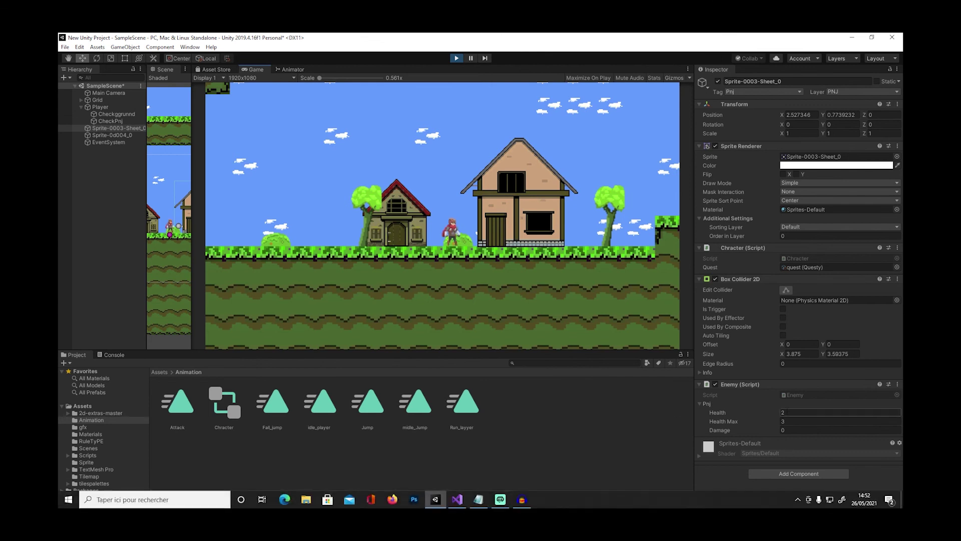
click(429, 299)
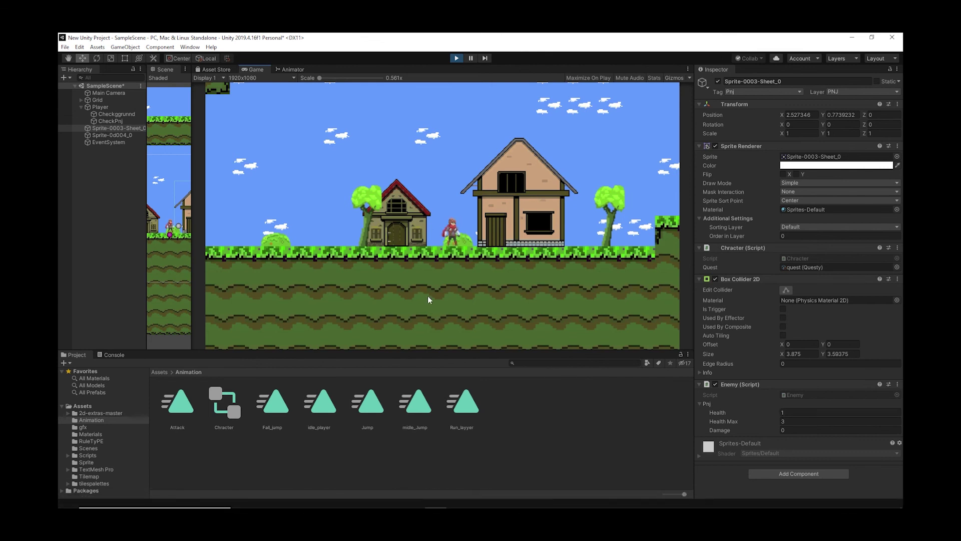
click(496, 314)
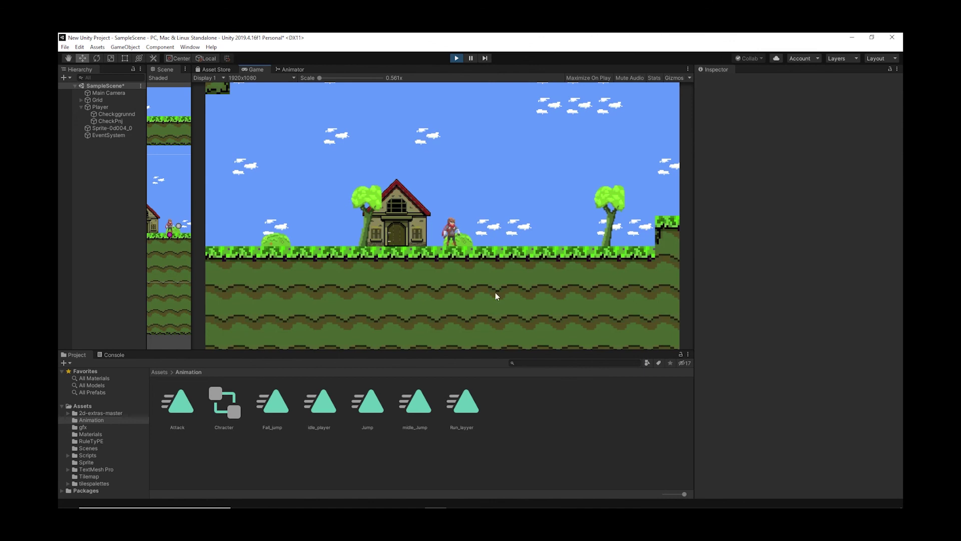
Swing once more, then walk the player left and jump onto the small house.
key(space)
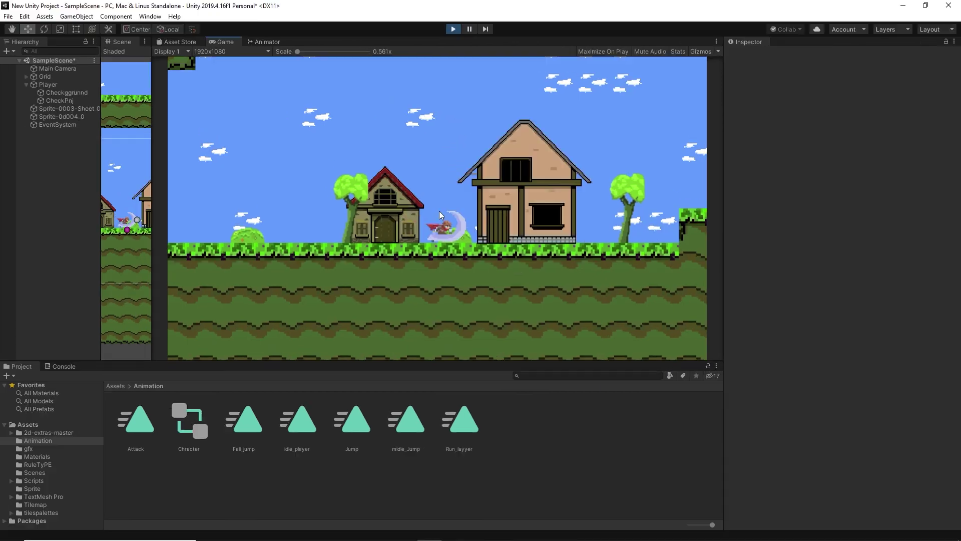
click(439, 211)
key(Left)
key(space)
key(Left)
key(space)
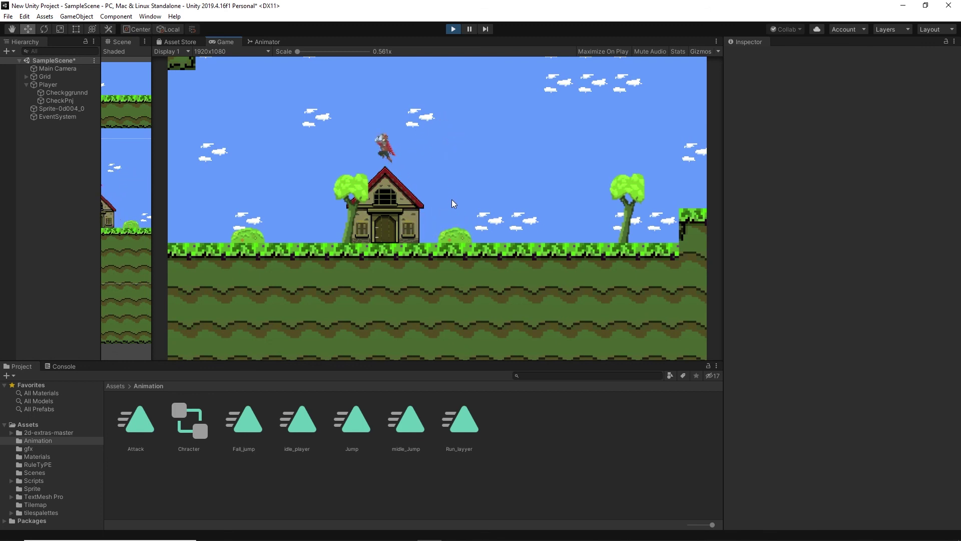